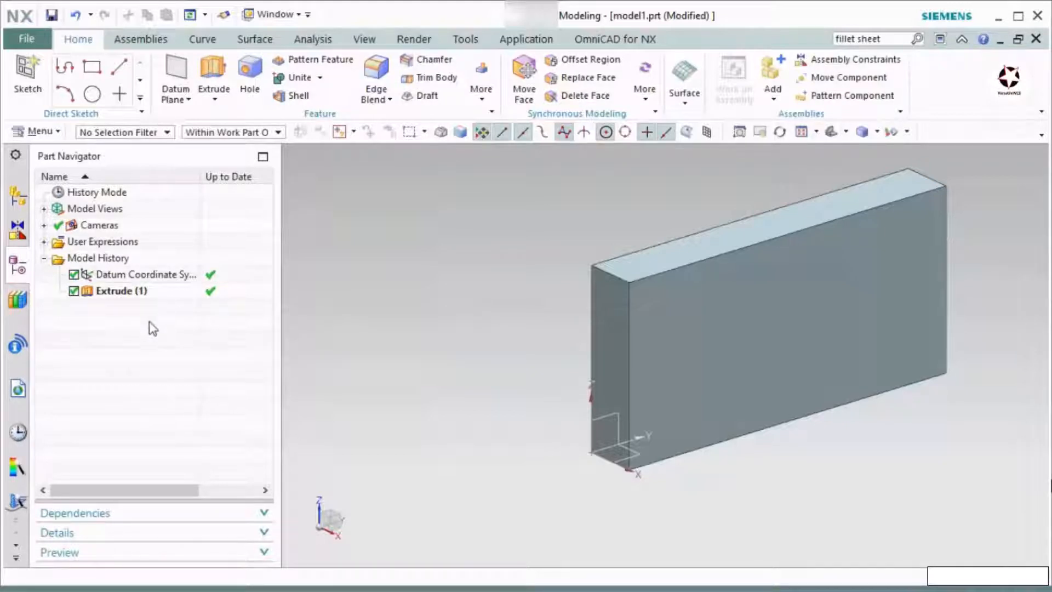
Expand the Part Navigator's Dependencies, Details and Preview sections to examine them, and collapse them again
{"action": "left_click", "coordinate": [129, 519]}
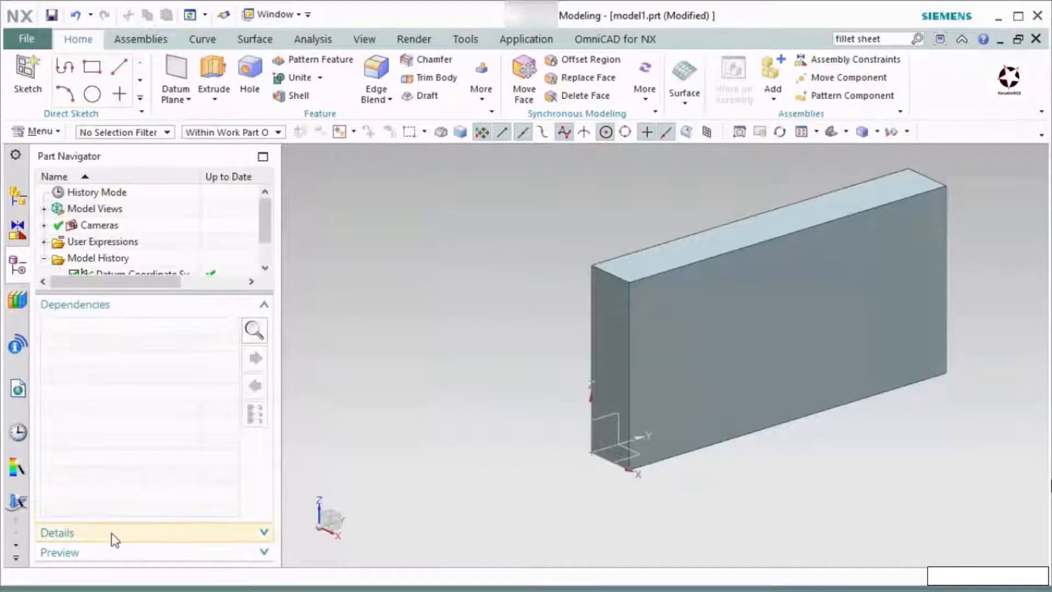
{"action": "left_click", "coordinate": [111, 533]}
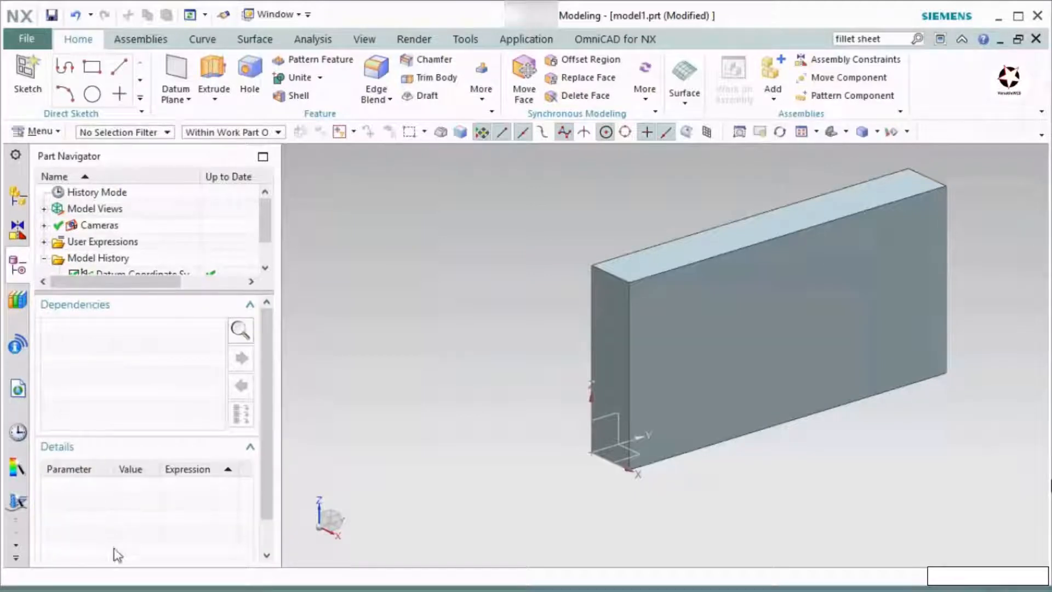
{"action": "scroll", "coordinate": [265, 492], "scroll_direction": "down", "scroll_amount": 1}
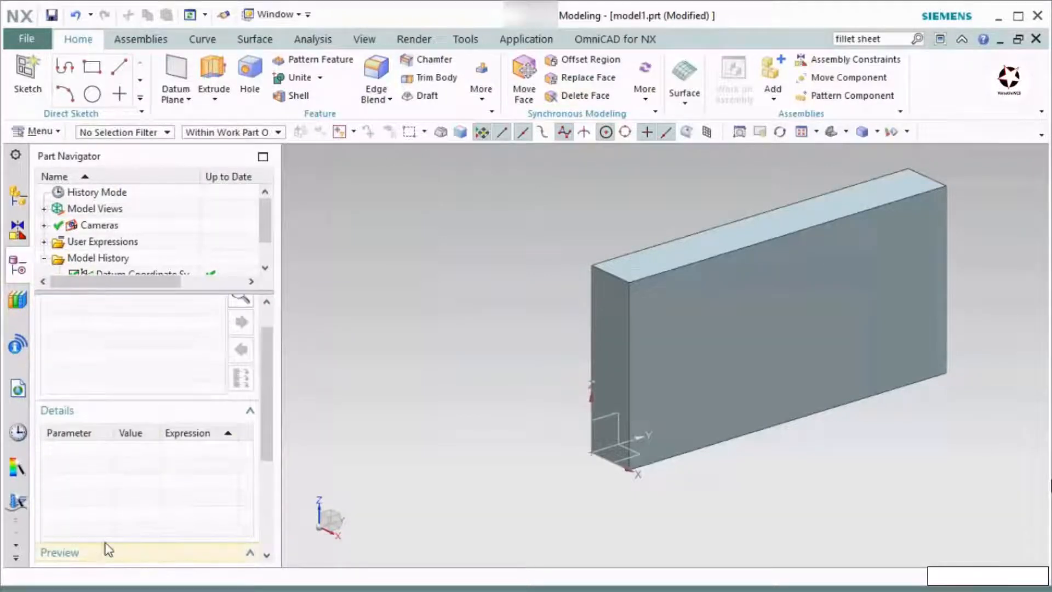
{"action": "left_click_drag", "start_coordinate": [263, 439], "coordinate": [272, 376]}
{"action": "left_click", "coordinate": [157, 446]}
{"action": "left_click", "coordinate": [116, 306]}
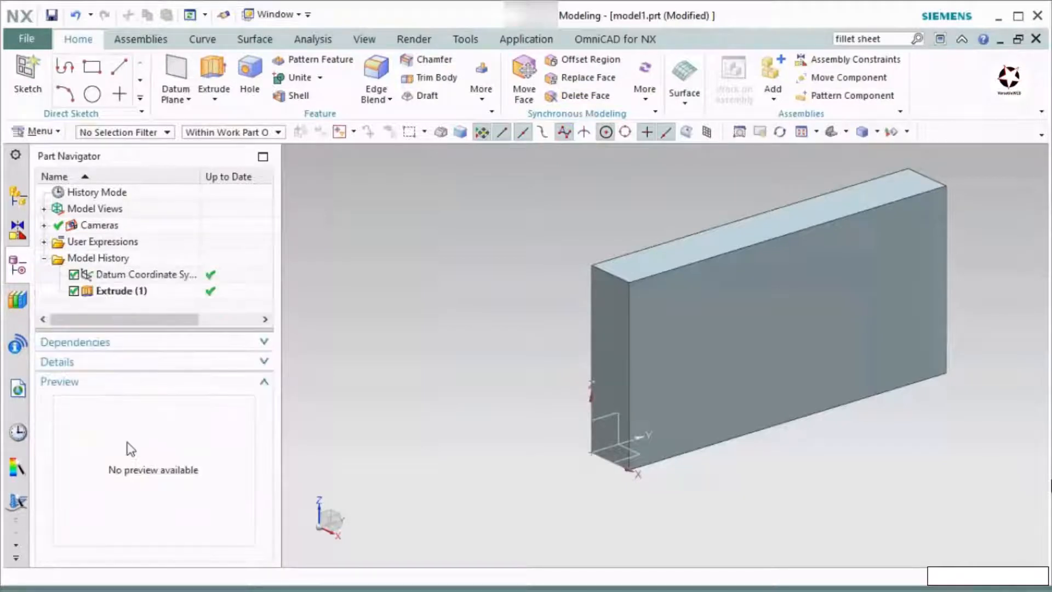
{"action": "left_click", "coordinate": [157, 390]}
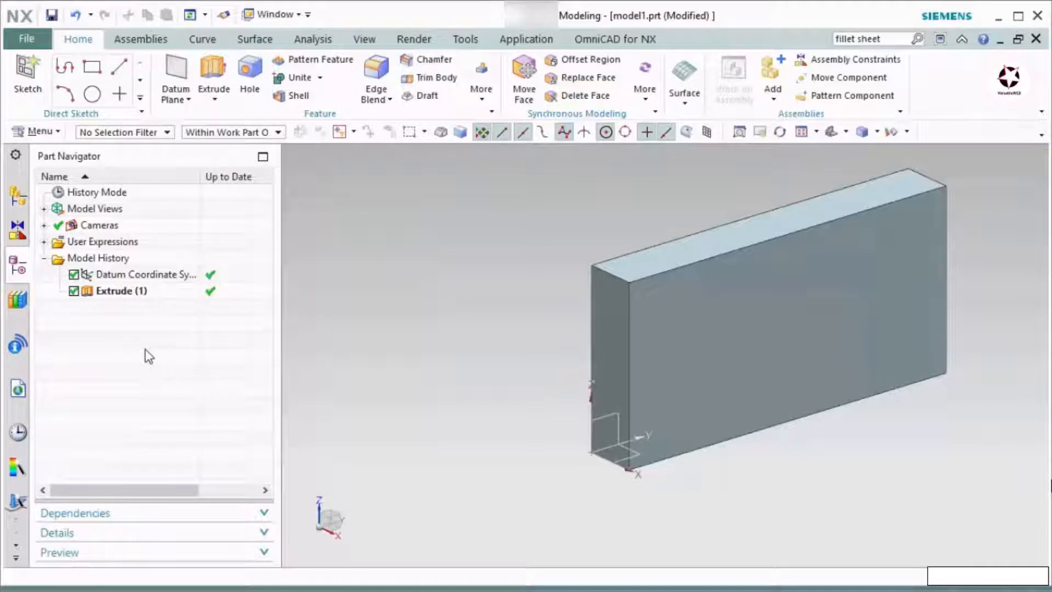
Look through the Assembly Navigator, Constraint Navigator, Reuse Library and built-in web browser of the resource bar
{"action": "left_click", "coordinate": [18, 197]}
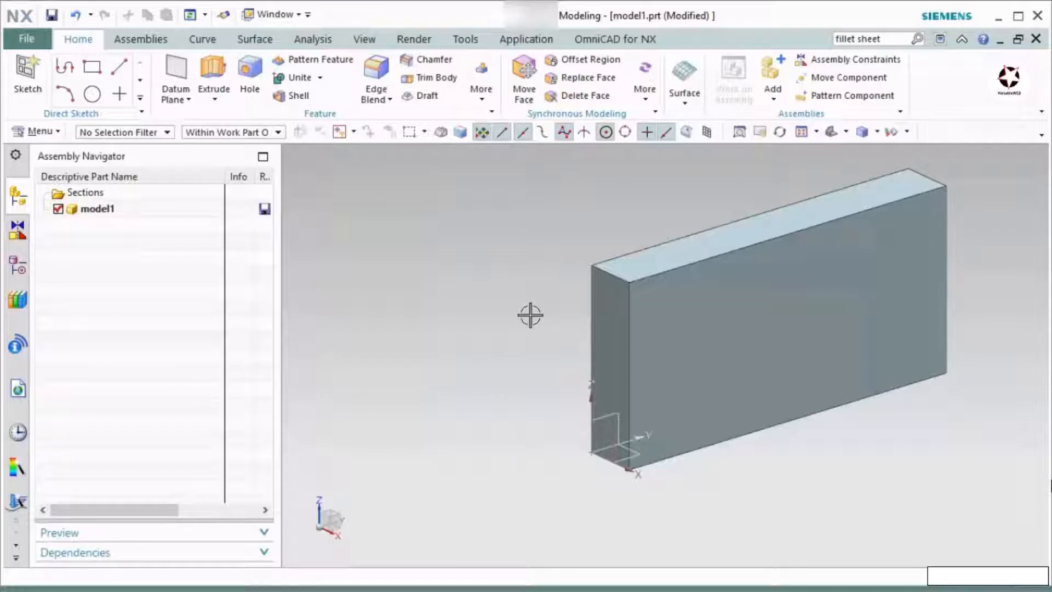
{"action": "left_click", "coordinate": [18, 233]}
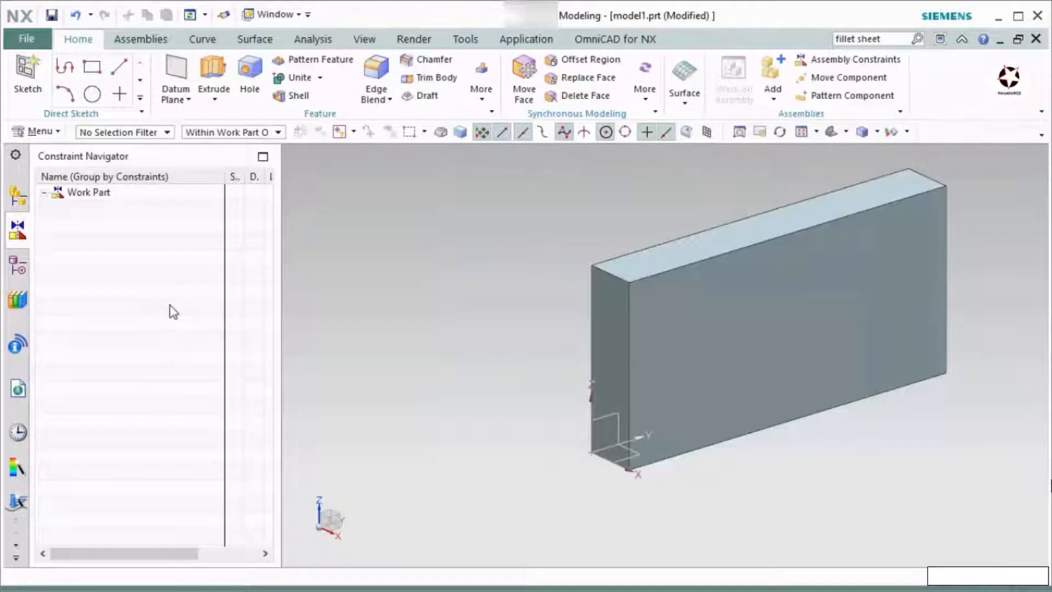
{"action": "left_click", "coordinate": [18, 300]}
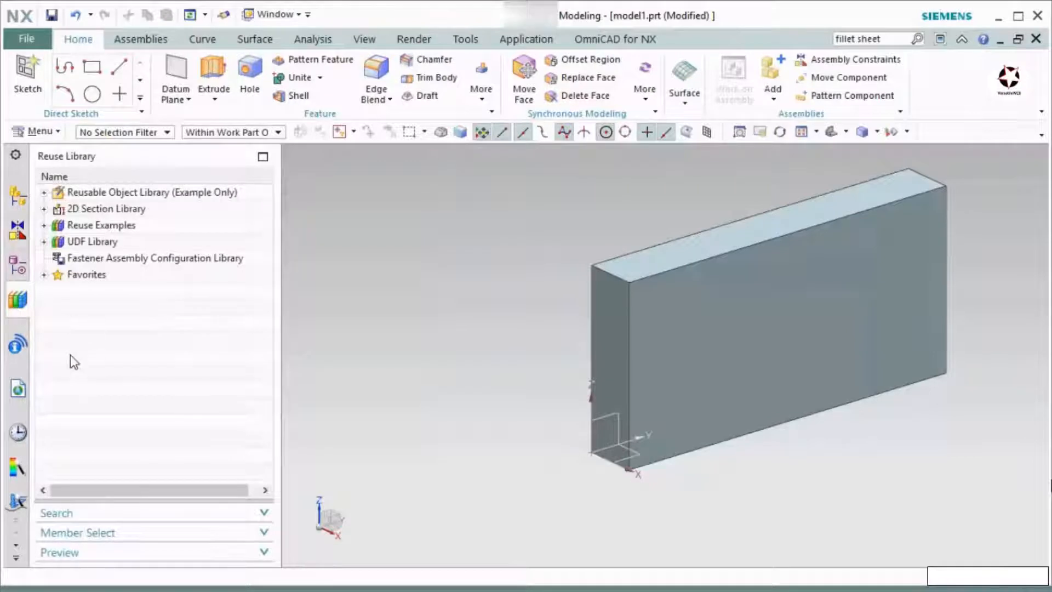
{"action": "left_click", "coordinate": [19, 390]}
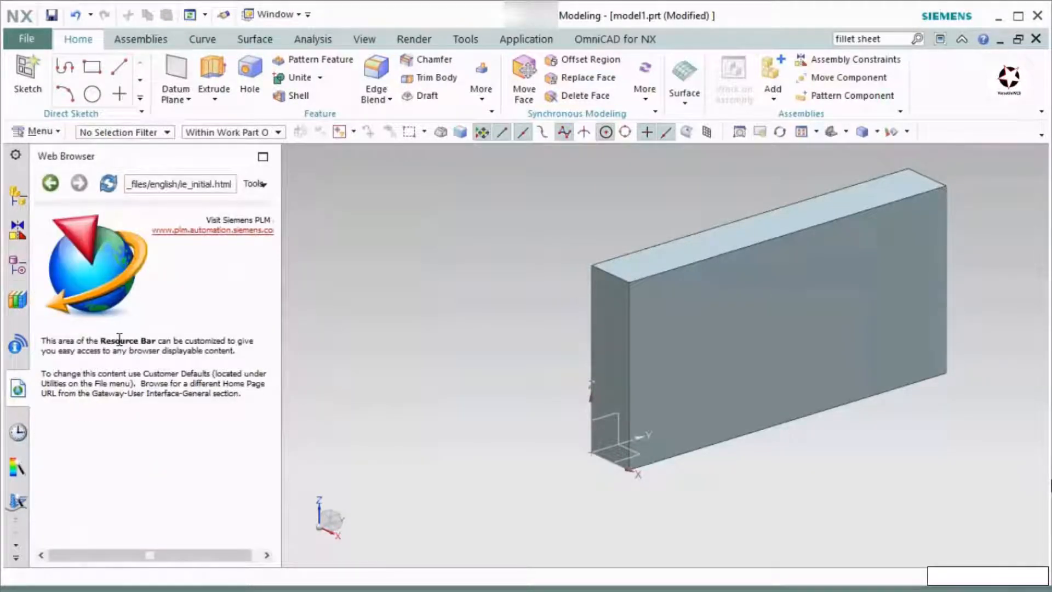
Show the History of recent parts, try the Tiles layout, and set its display to List
{"action": "left_click", "coordinate": [18, 433]}
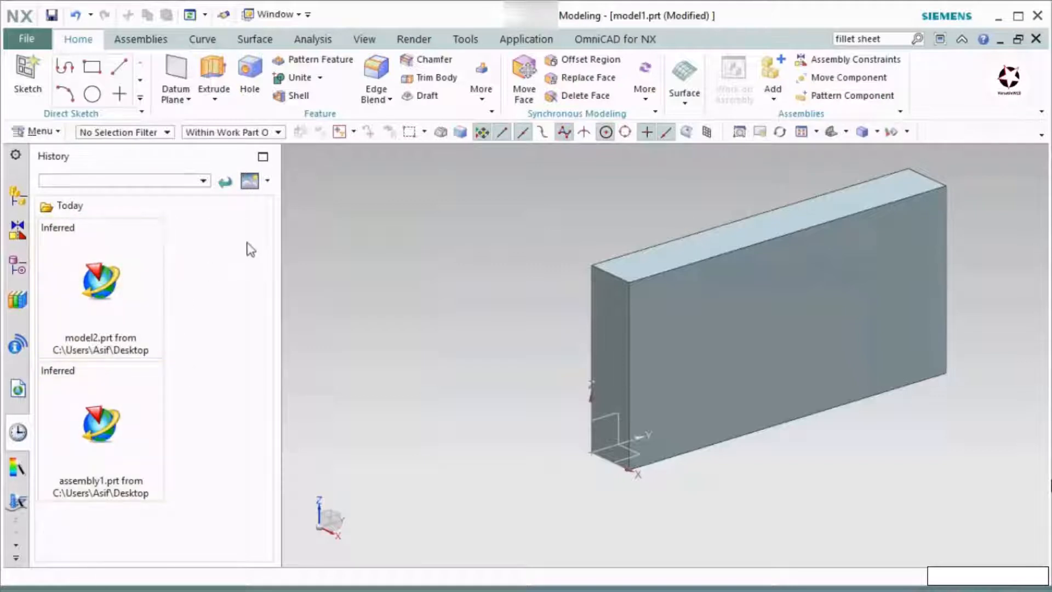
{"action": "left_click", "coordinate": [267, 181]}
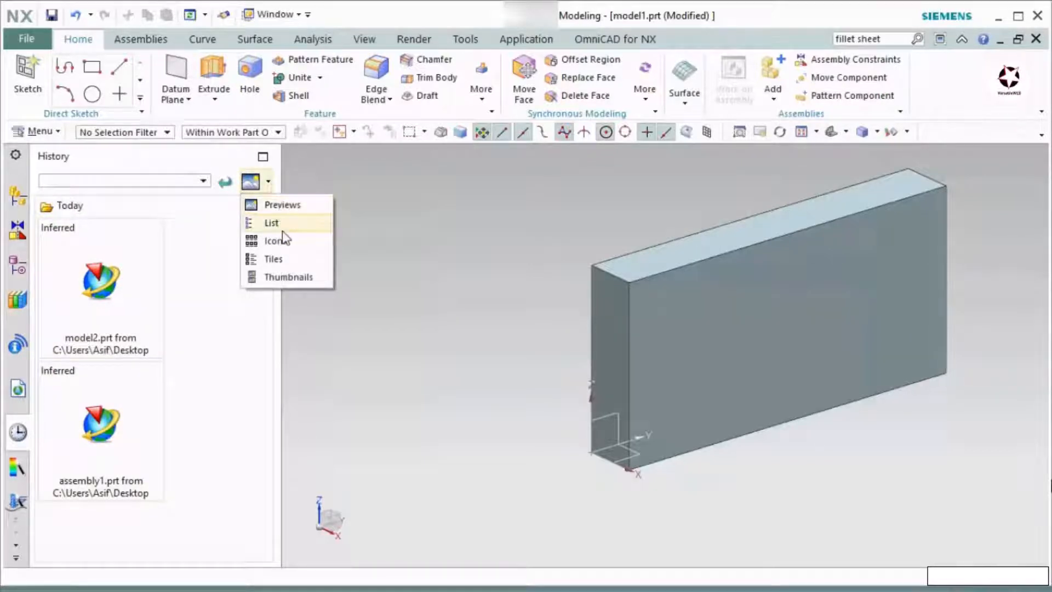
{"action": "left_click", "coordinate": [277, 259]}
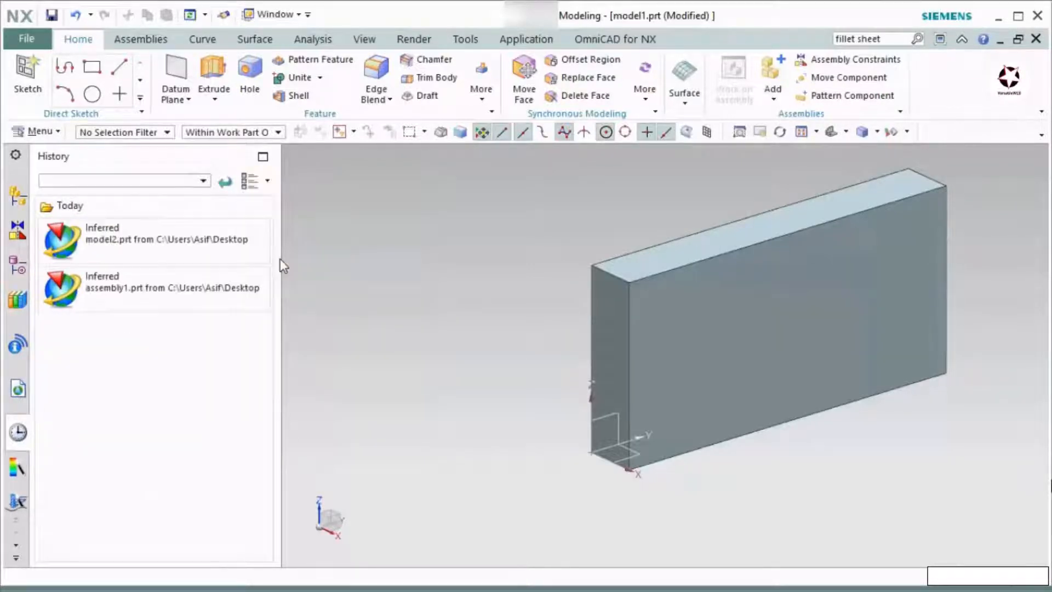
{"action": "left_click", "coordinate": [267, 180]}
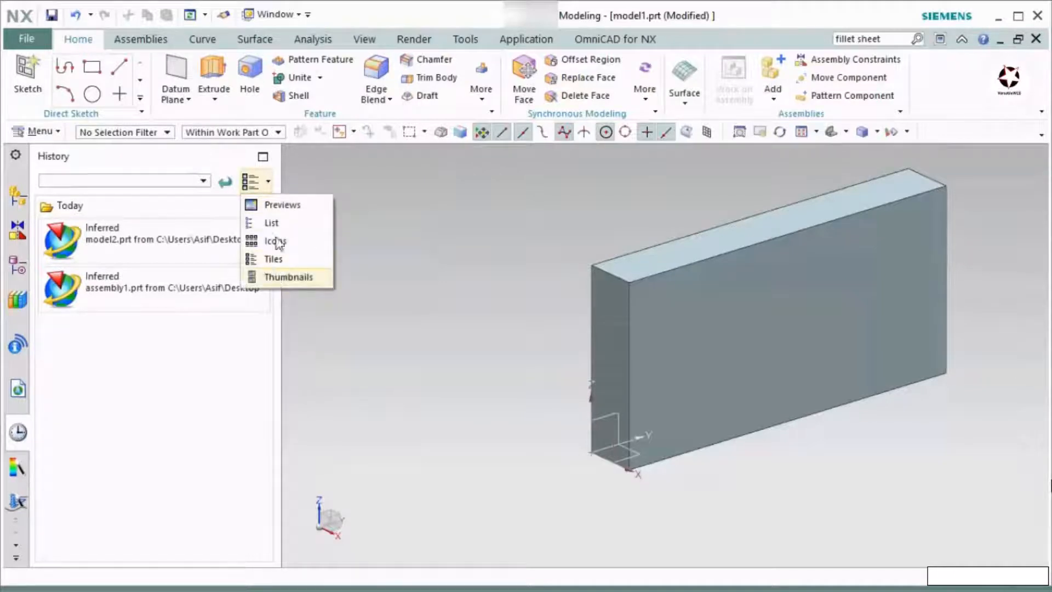
{"action": "left_click", "coordinate": [277, 223]}
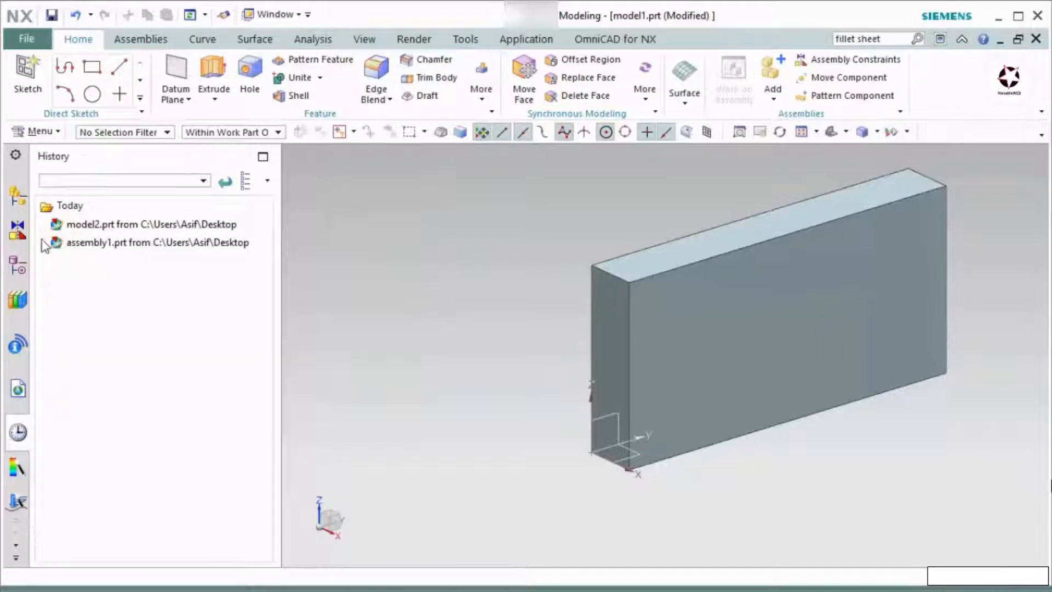
Review the resource bar's navigators, libraries and display options once more, ending on the Part Navigator
{"action": "left_click", "coordinate": [18, 198]}
{"action": "left_click", "coordinate": [17, 230]}
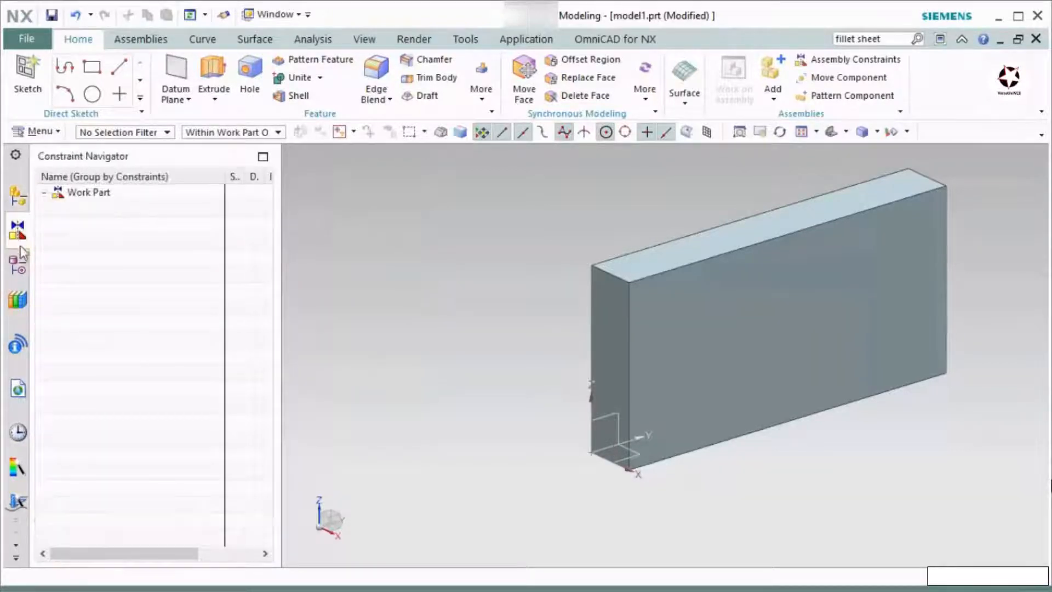
{"action": "left_click", "coordinate": [18, 265]}
{"action": "left_click", "coordinate": [20, 307]}
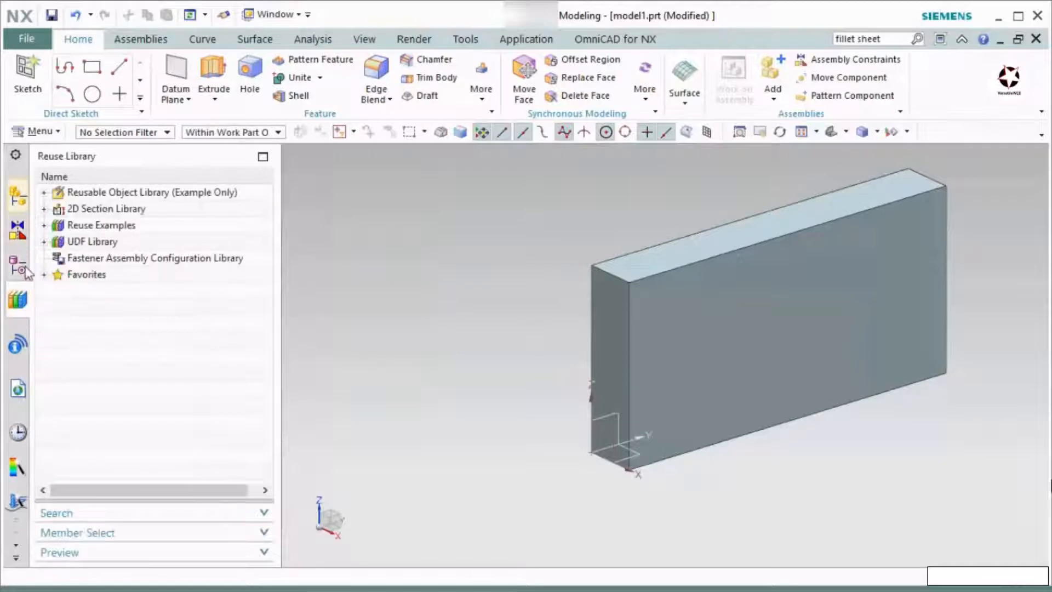
{"action": "left_click", "coordinate": [18, 391]}
{"action": "left_click", "coordinate": [19, 433]}
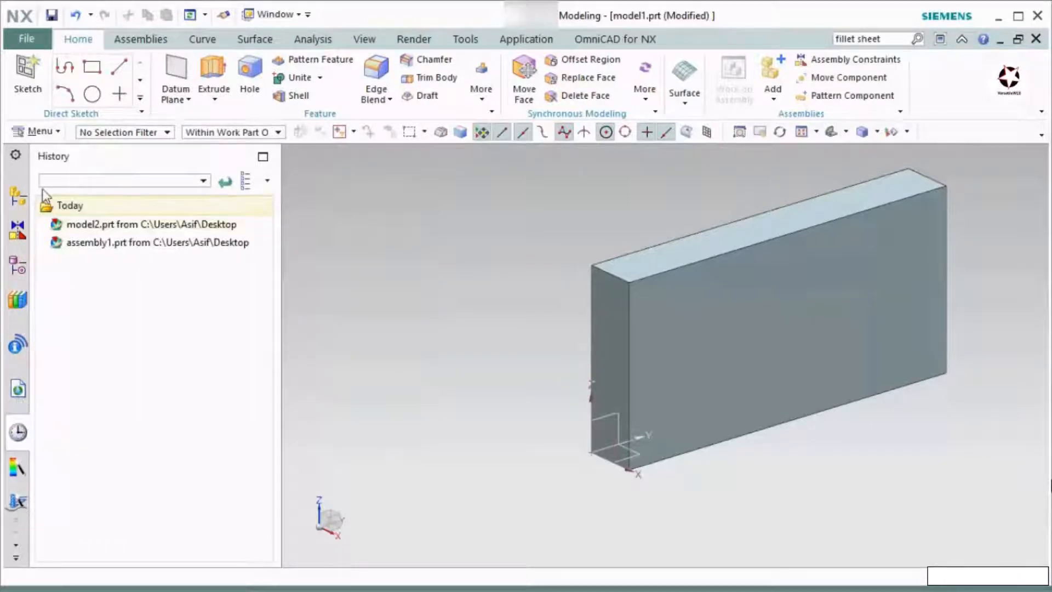
{"action": "left_click", "coordinate": [20, 156]}
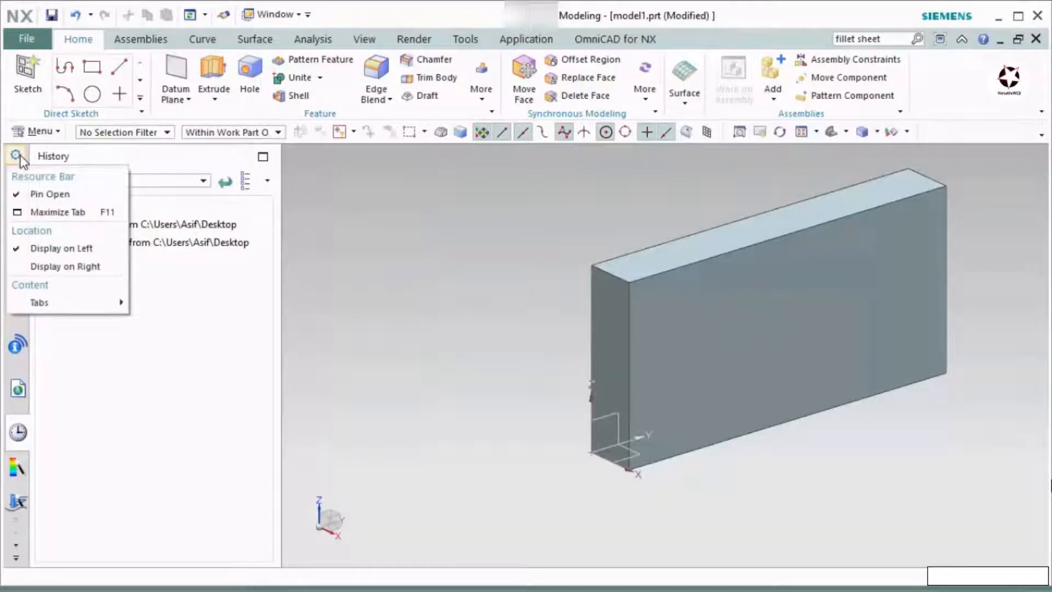
{"action": "left_click", "coordinate": [198, 383]}
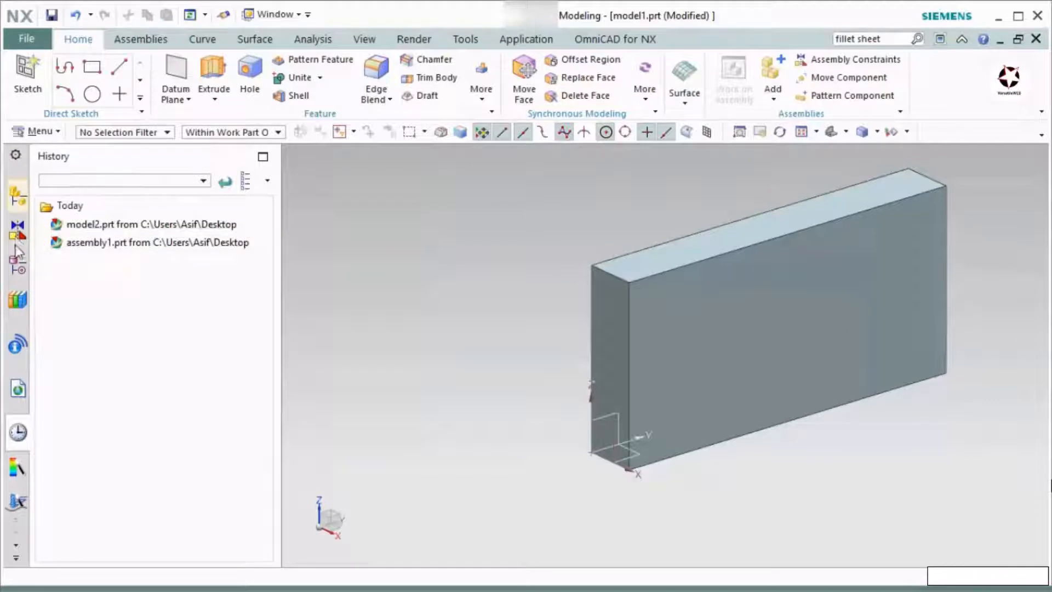
{"action": "left_click", "coordinate": [18, 265]}
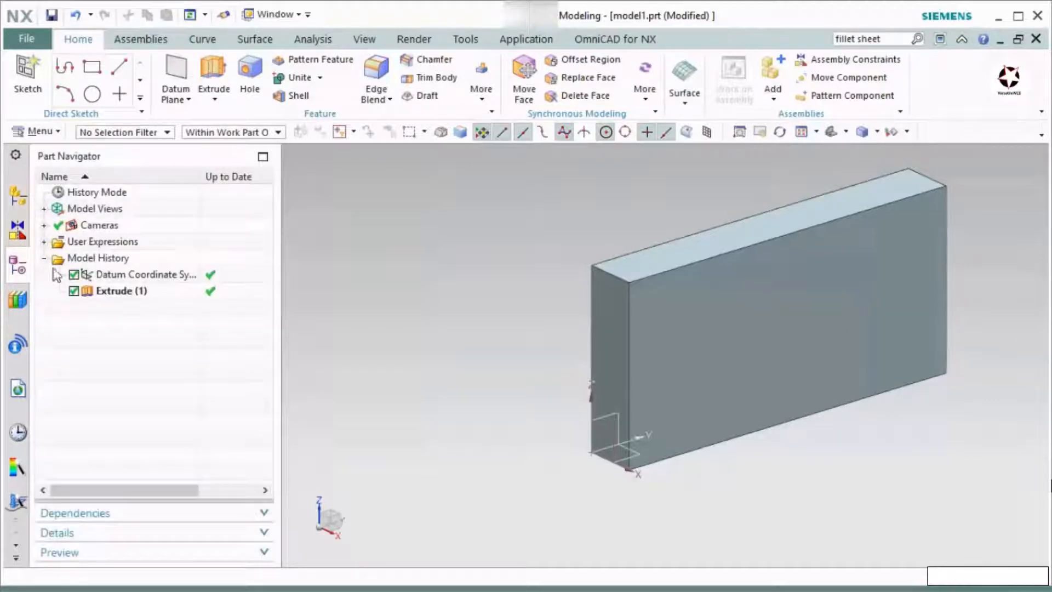
Turn off Pin Open for the resource bar and test the Part Navigator's automatic hiding
{"action": "left_click", "coordinate": [15, 155]}
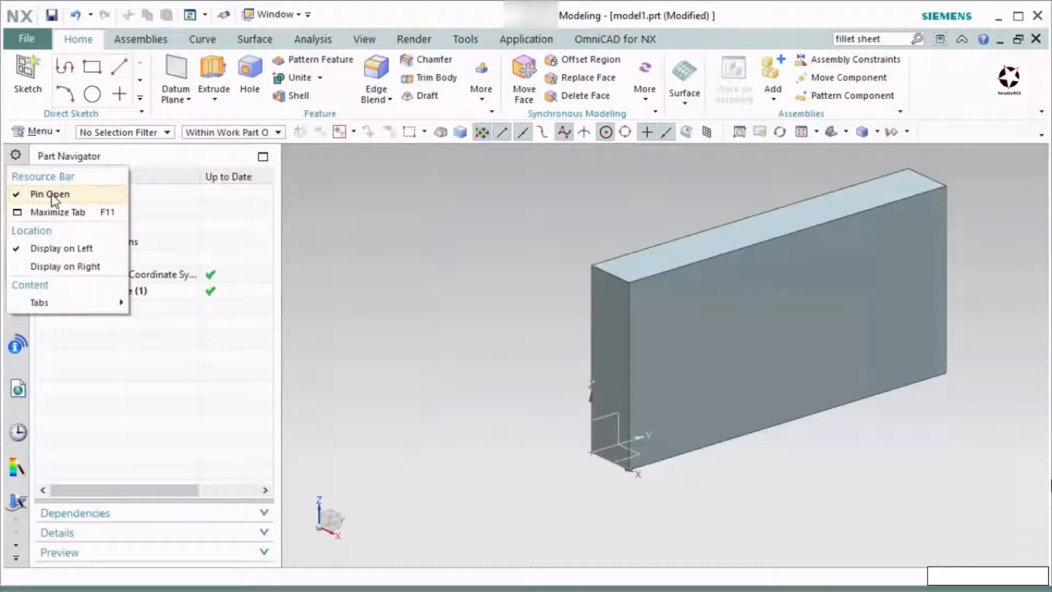
{"action": "left_click", "coordinate": [50, 195]}
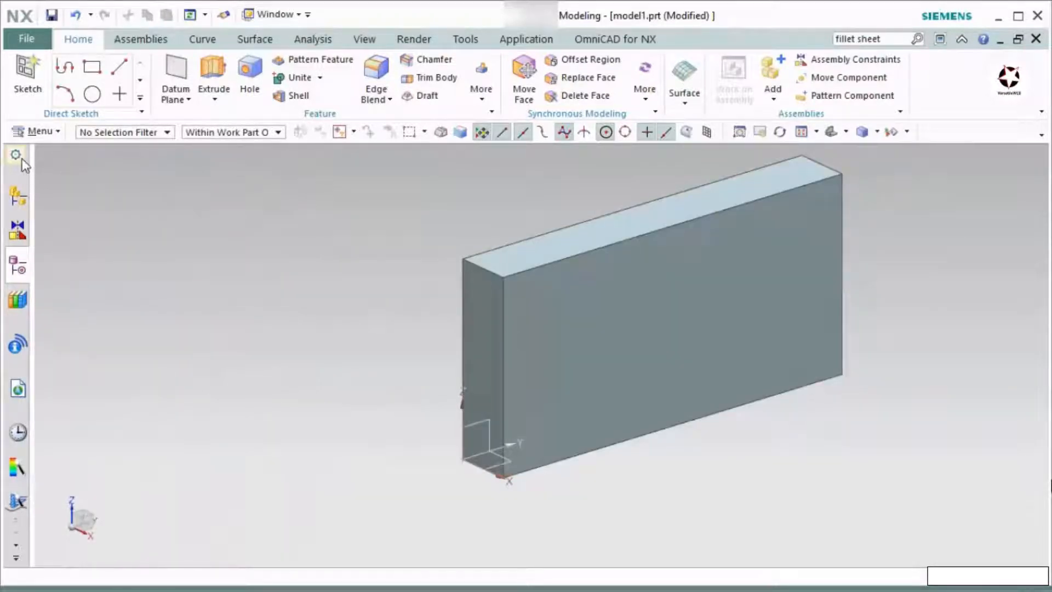
{"action": "left_click", "coordinate": [18, 266]}
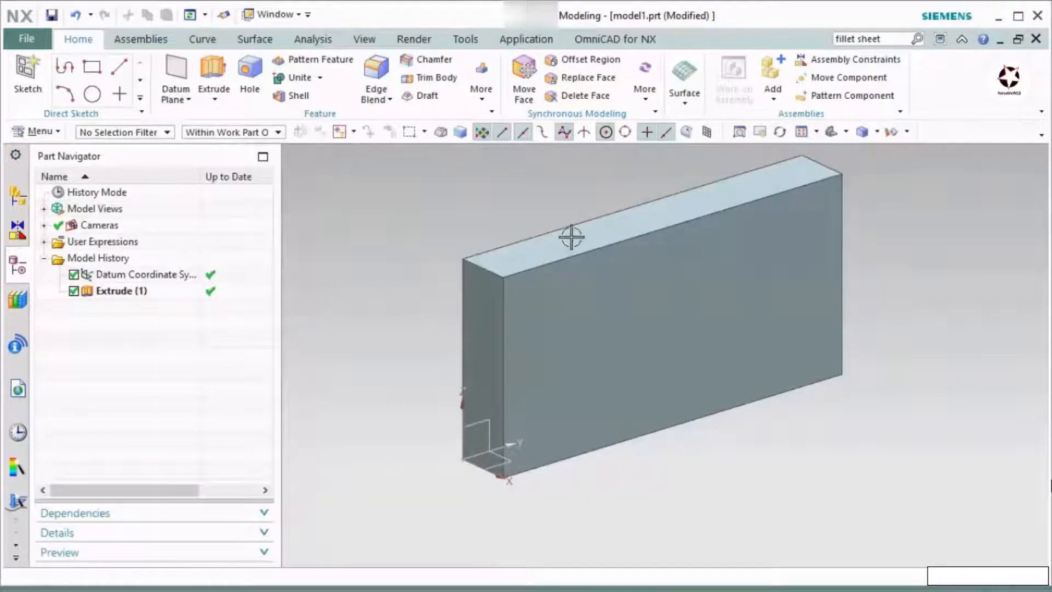
{"action": "left_click", "coordinate": [580, 213]}
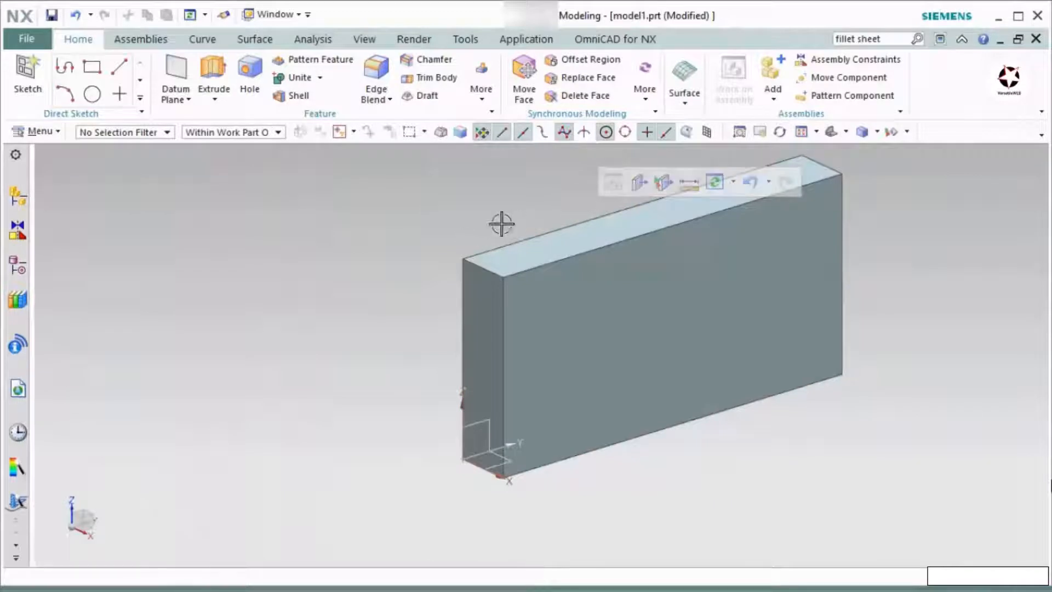
Reopen the Part Navigator and turn Pin Open back on for the resource bar
{"action": "left_click", "coordinate": [18, 266]}
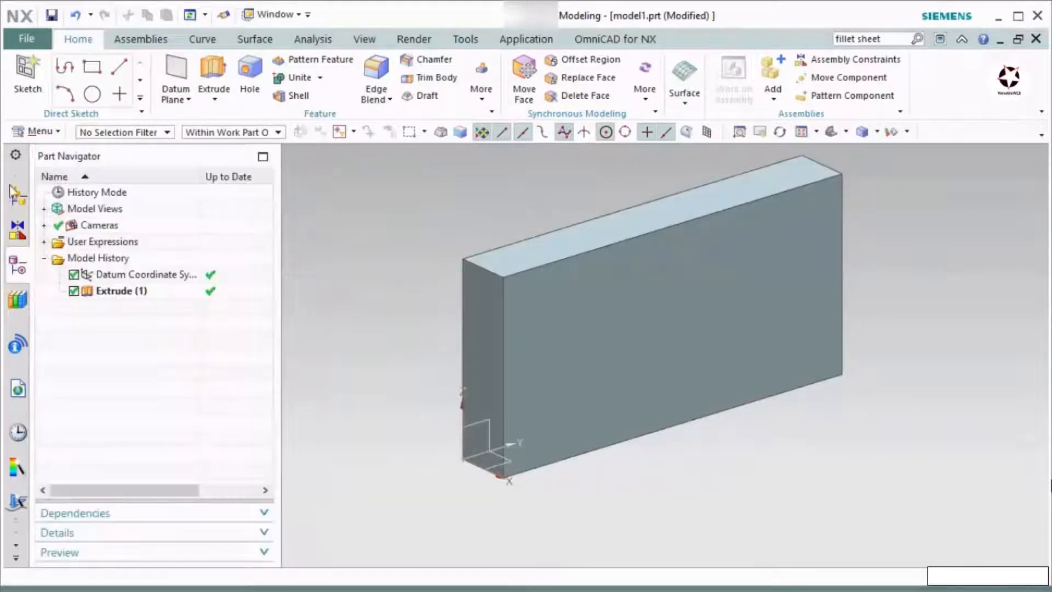
{"action": "left_click", "coordinate": [15, 156]}
{"action": "left_click", "coordinate": [15, 156]}
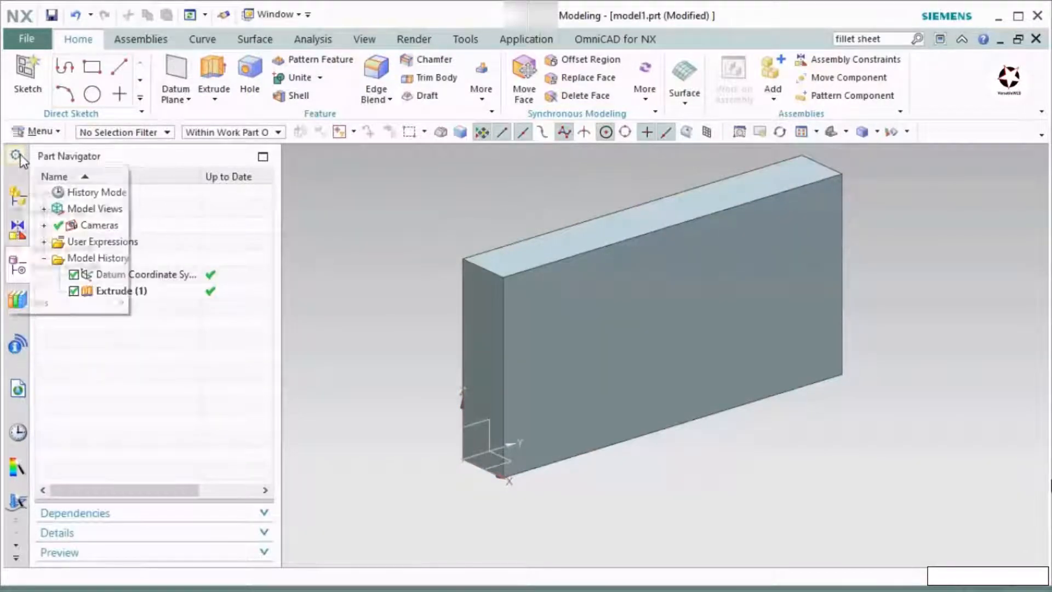
{"action": "left_click", "coordinate": [15, 156]}
{"action": "left_click", "coordinate": [30, 196]}
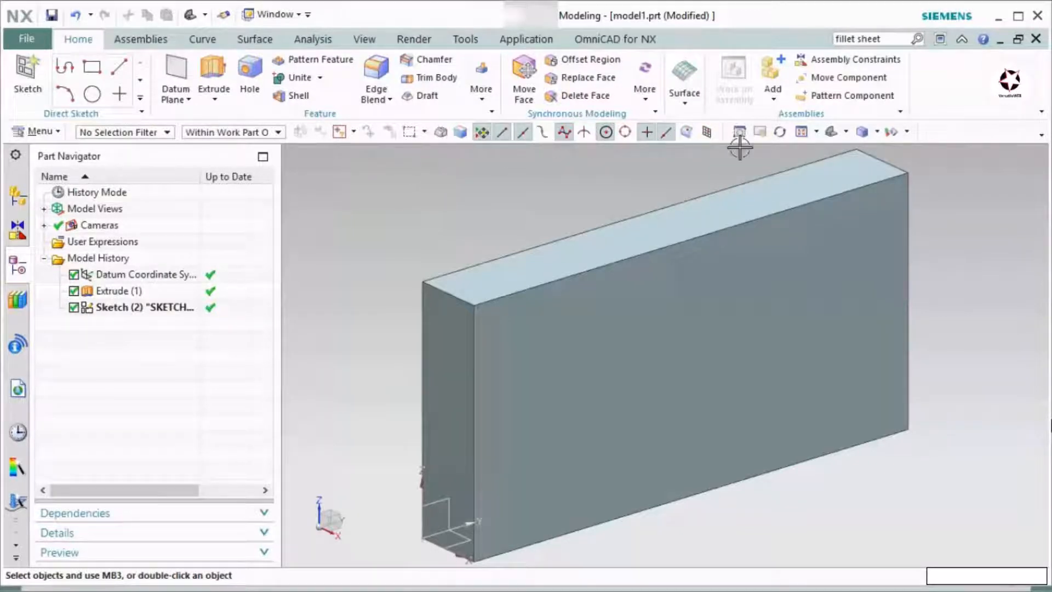
Review the Top Border Bar's group options and add the 2D Manikin command to that bar through customization
{"action": "left_click", "coordinate": [1042, 136]}
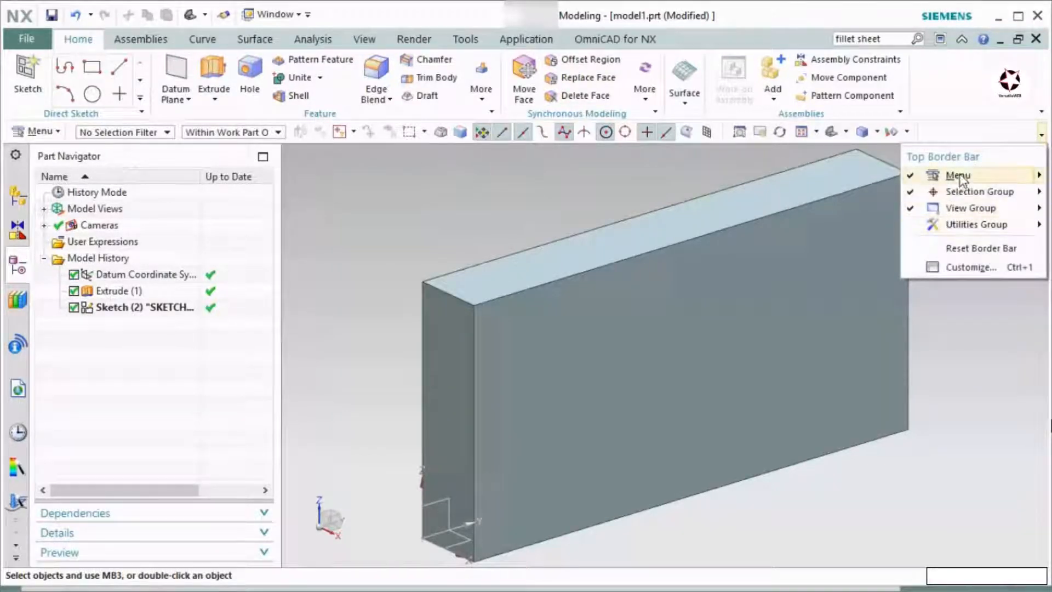
{"action": "mouse_move", "coordinate": [956, 231]}
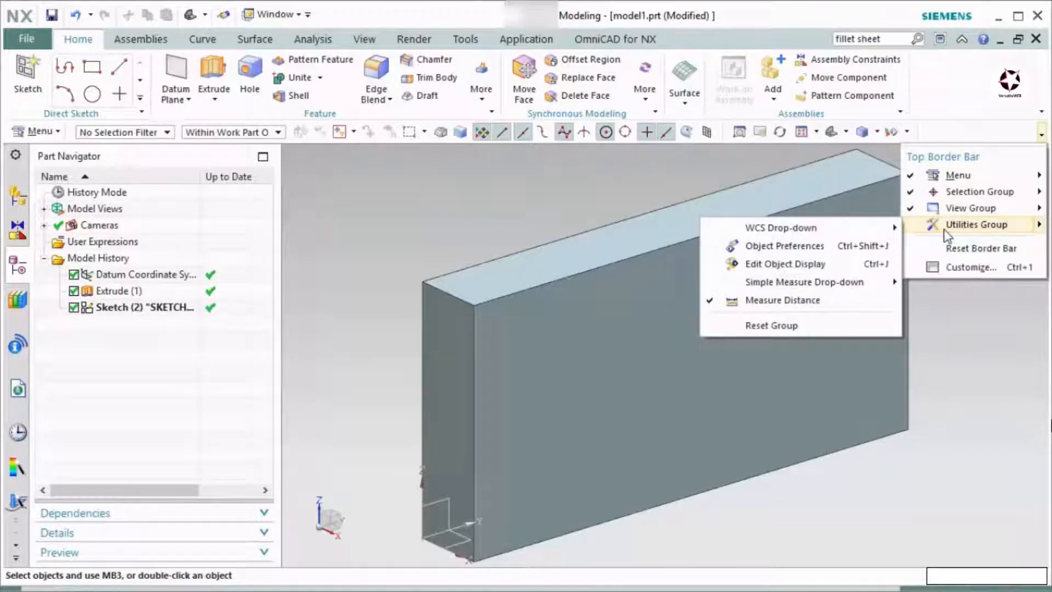
{"action": "left_click", "coordinate": [981, 248]}
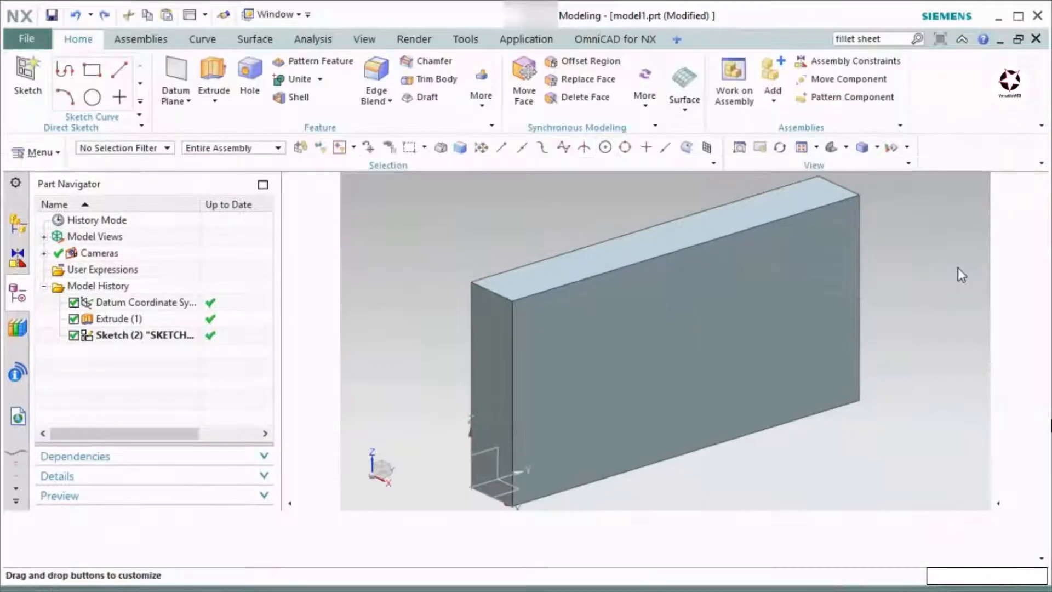
{"action": "left_click_drag", "start_coordinate": [626, 151], "coordinate": [673, 113]}
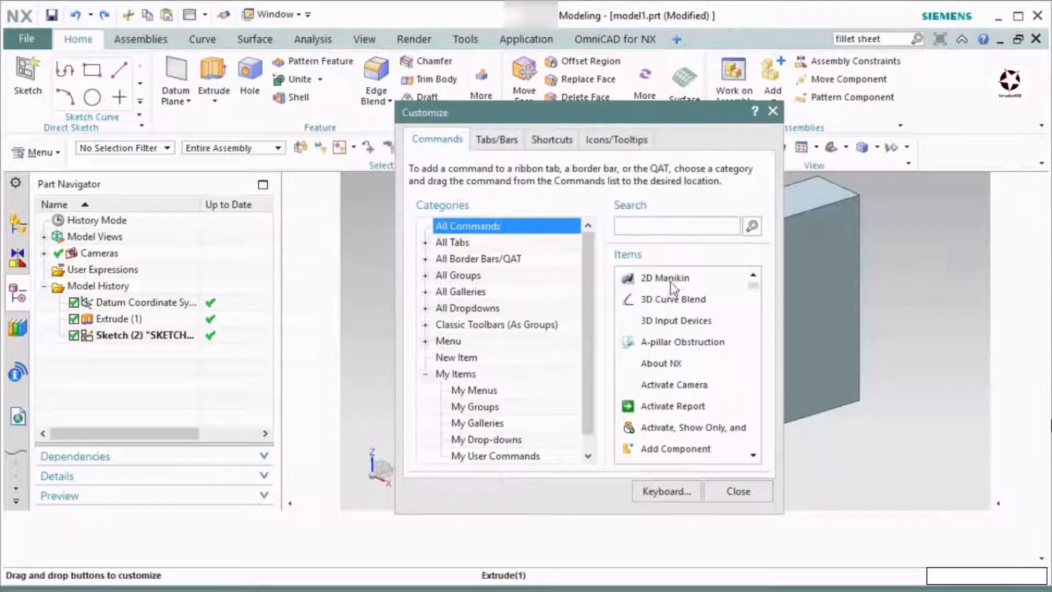
{"action": "left_click_drag", "start_coordinate": [671, 282], "coordinate": [932, 155]}
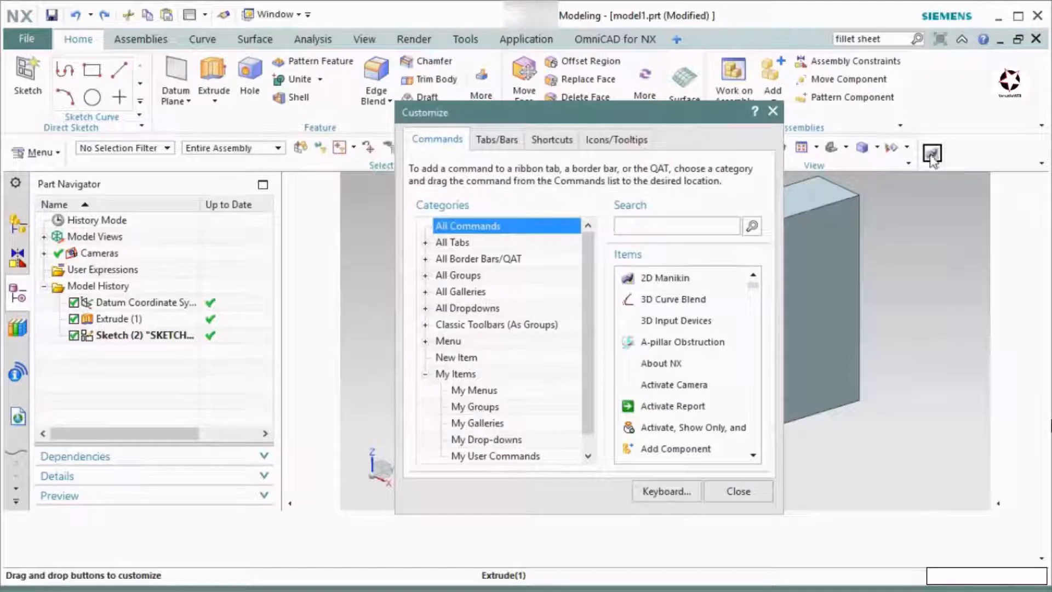
Delete the 2D Manikin command from the Top Border Bar and finish customizing
{"action": "right_click", "coordinate": [932, 154]}
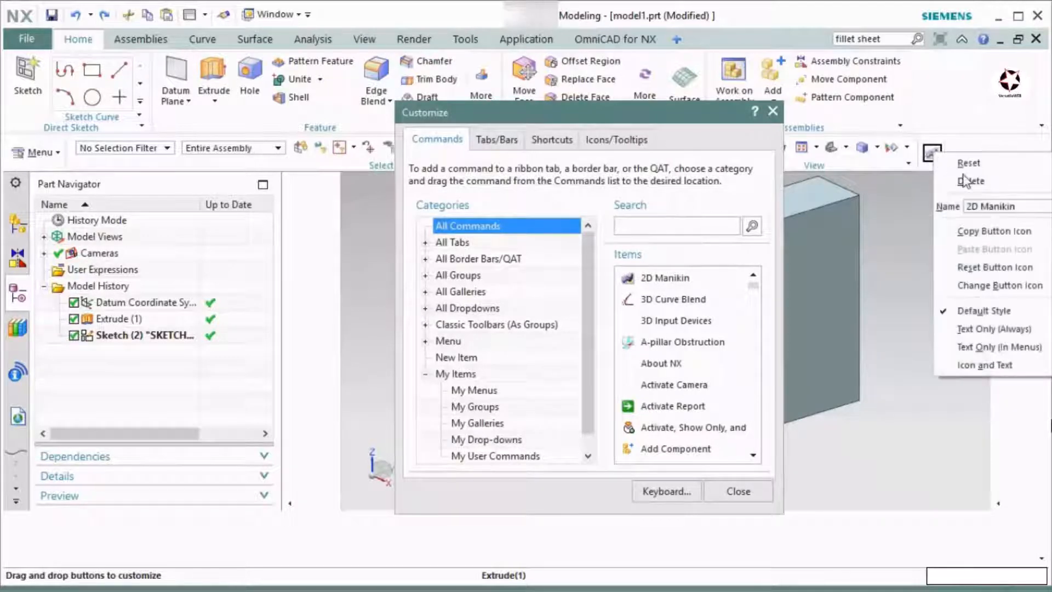
{"action": "left_click", "coordinate": [969, 181]}
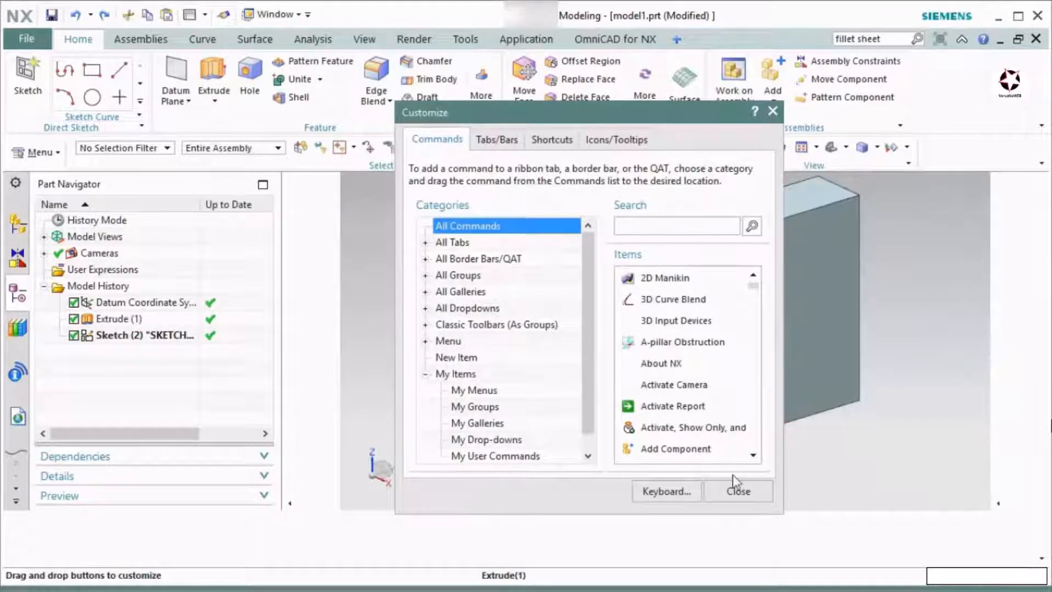
{"action": "left_click", "coordinate": [737, 492]}
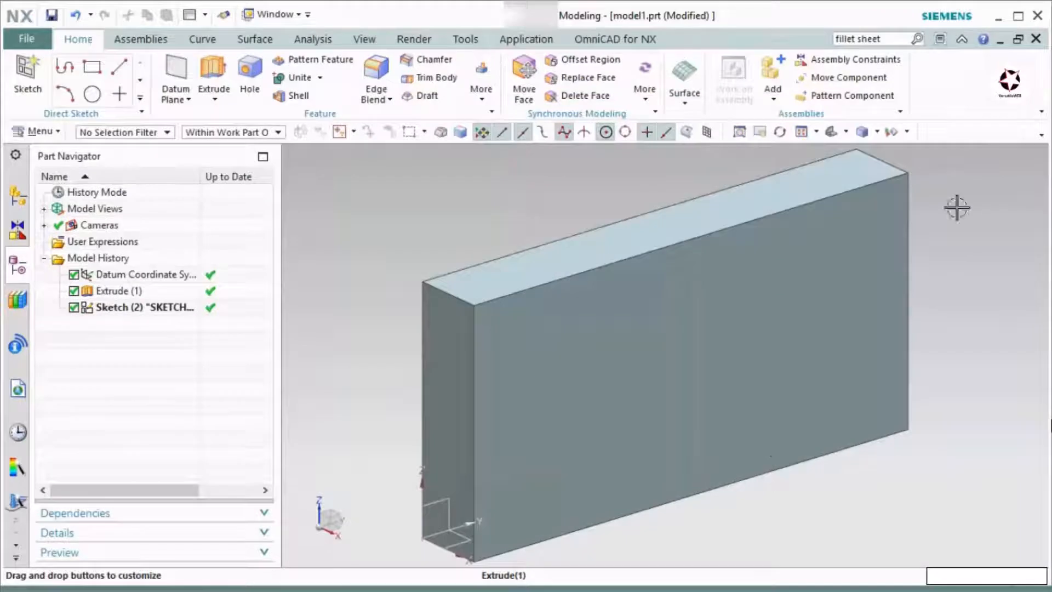
Review the Menu and Selection Group options of the Top Border Bar, including the main menu's categories
{"action": "left_click", "coordinate": [1040, 135]}
{"action": "mouse_move", "coordinate": [956, 175]}
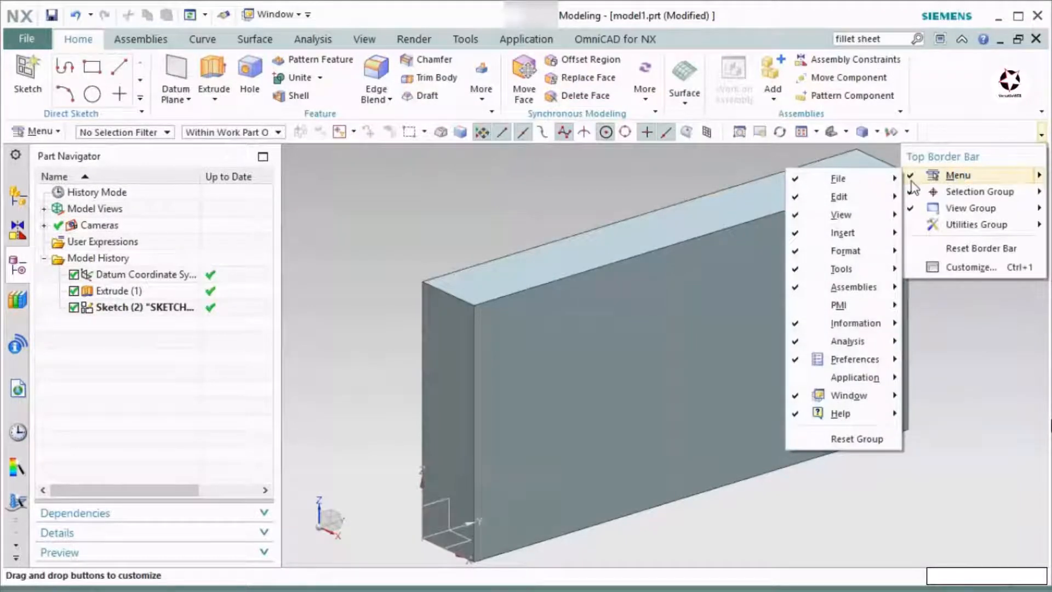
{"action": "left_click", "coordinate": [36, 133]}
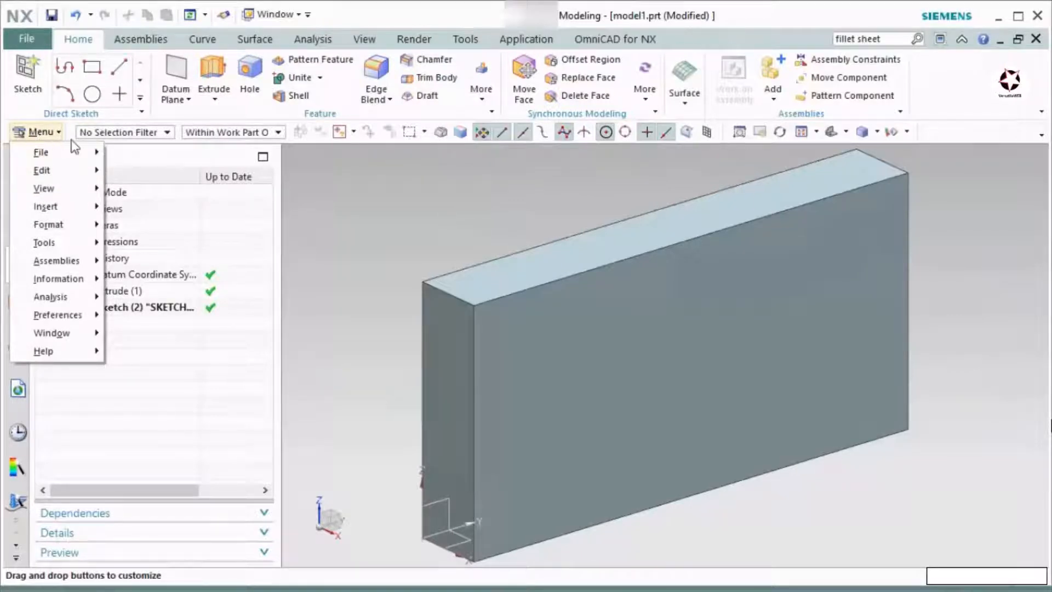
{"action": "left_click", "coordinate": [39, 133]}
{"action": "left_click", "coordinate": [1041, 134]}
{"action": "left_click", "coordinate": [1041, 134]}
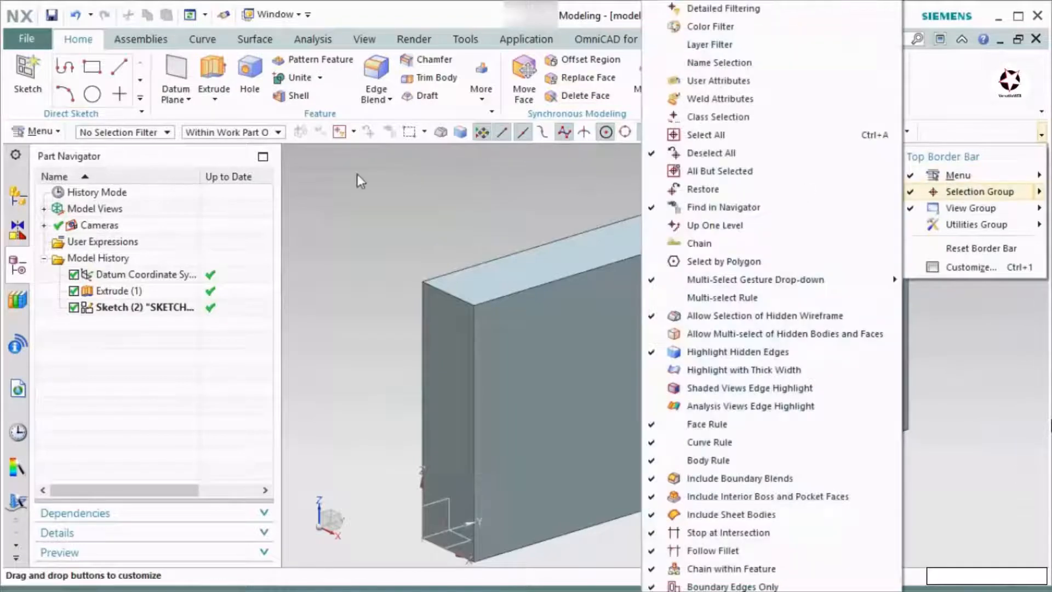
{"action": "left_click", "coordinate": [310, 164]}
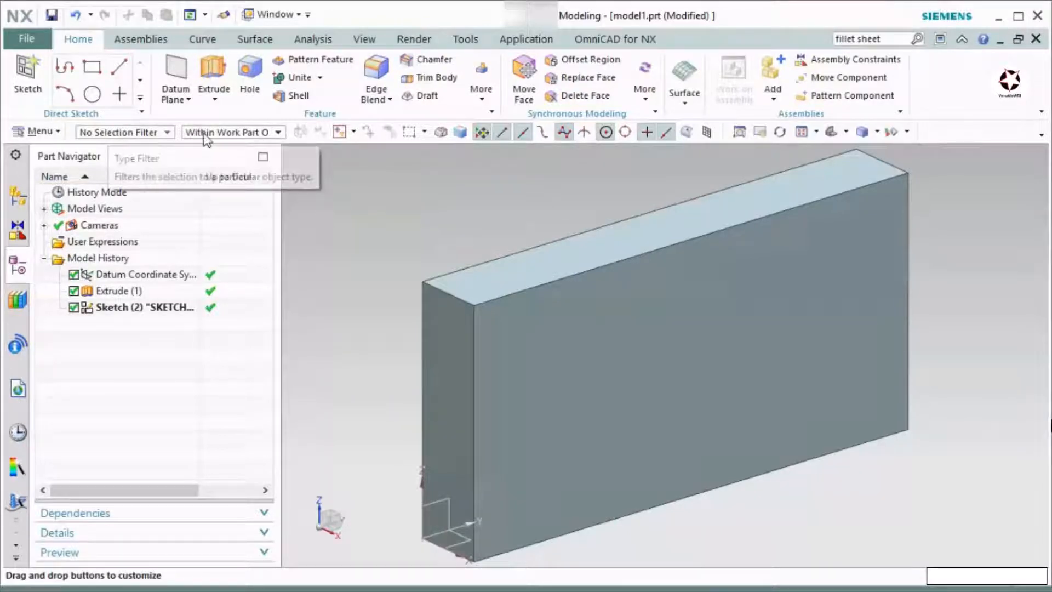
Examine the available object type filters and the selection scope options without changing either
{"action": "left_click", "coordinate": [168, 132]}
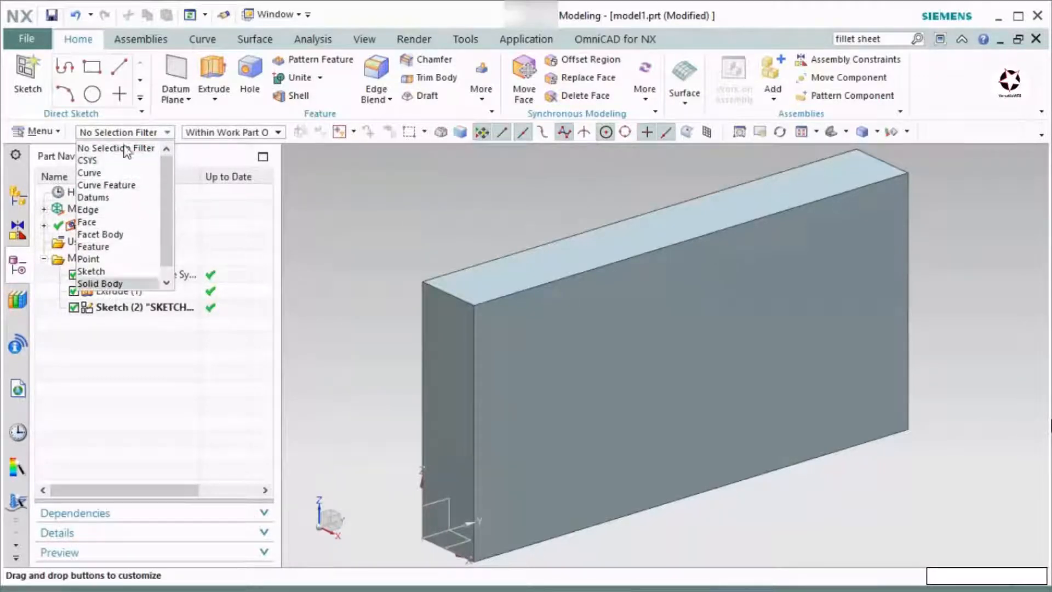
{"action": "left_click", "coordinate": [317, 224]}
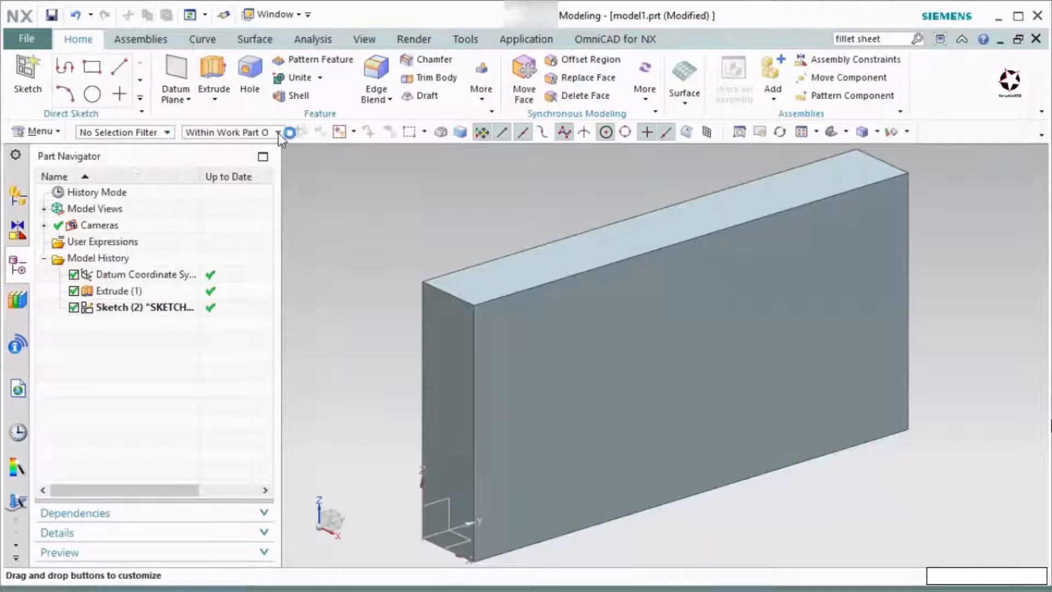
{"action": "left_click", "coordinate": [279, 134]}
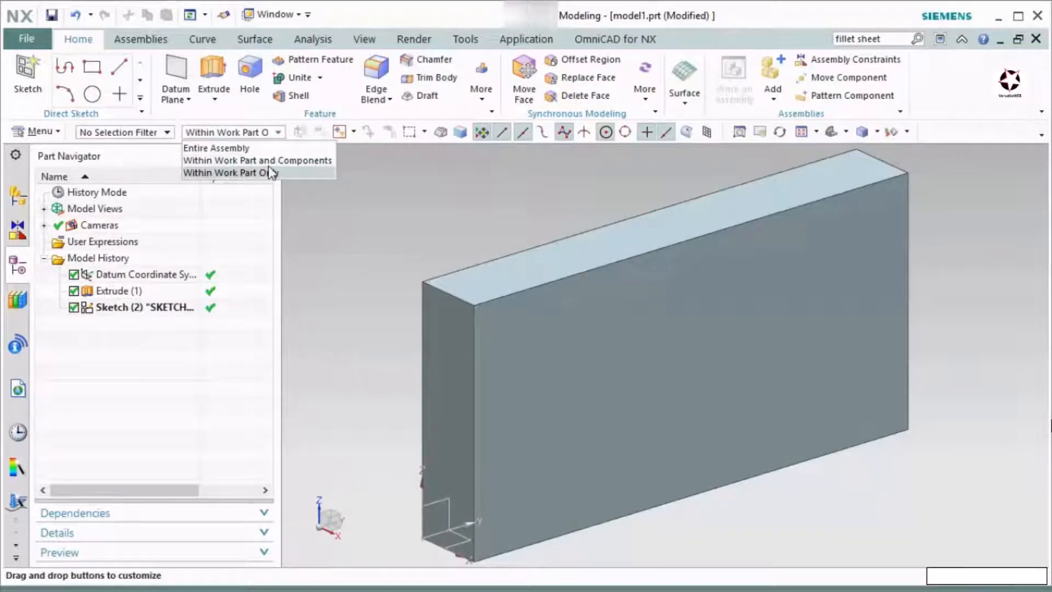
{"action": "left_click", "coordinate": [318, 198]}
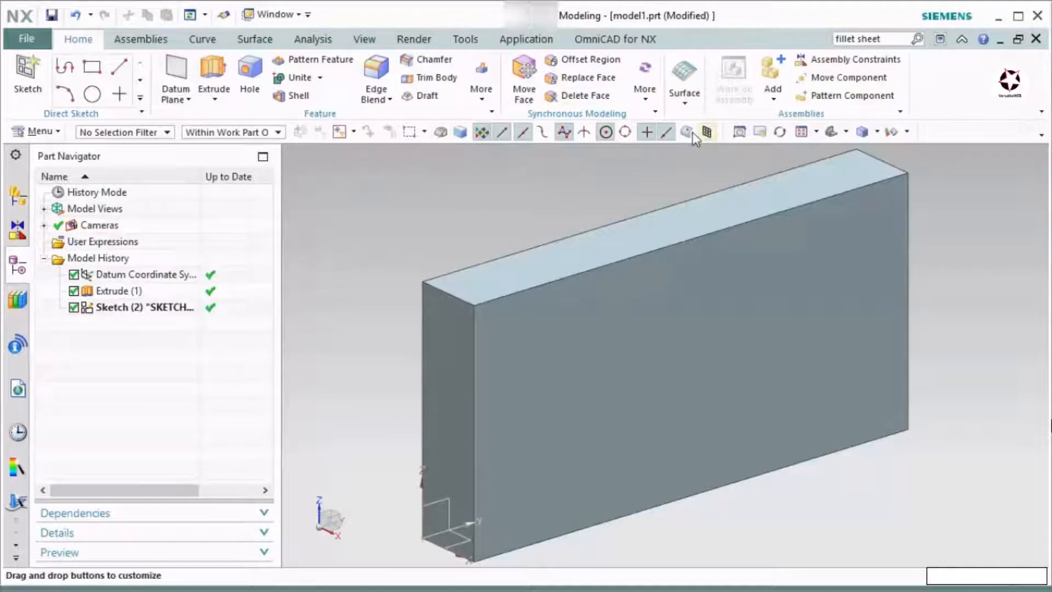
Create a new On Plane sketch on the extruded block using the Inferred plane method
{"action": "right_click", "coordinate": [609, 287]}
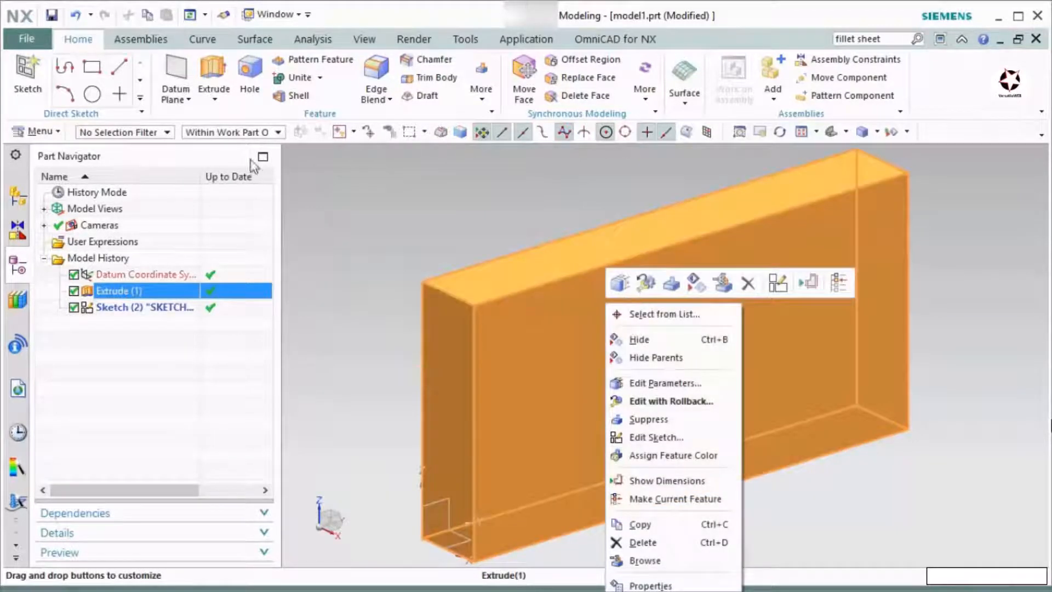
{"action": "left_click", "coordinate": [26, 74]}
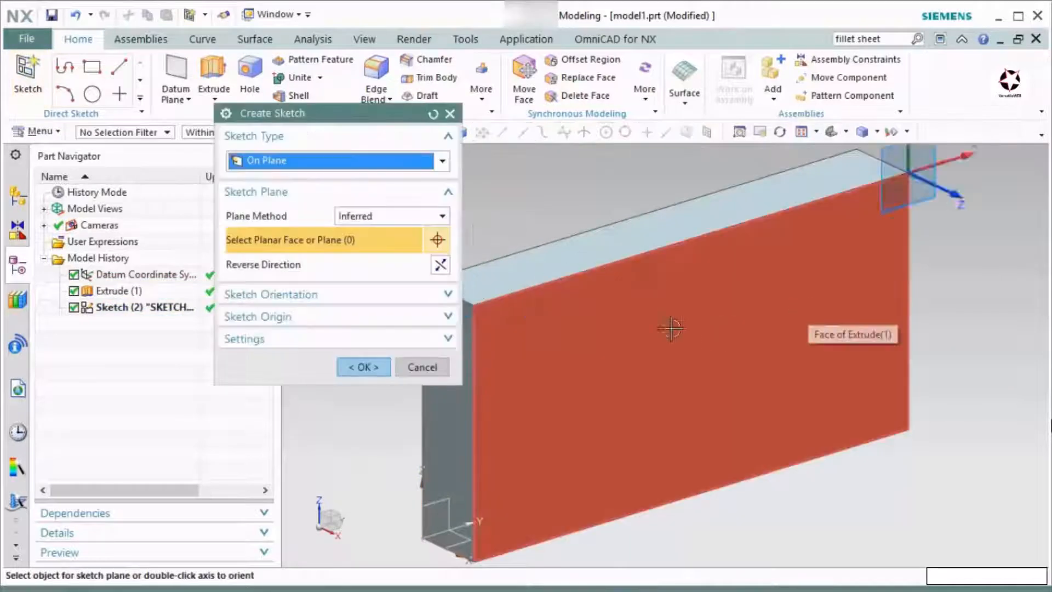
{"action": "left_click", "coordinate": [670, 329]}
{"action": "middle_click", "coordinate": [671, 329]}
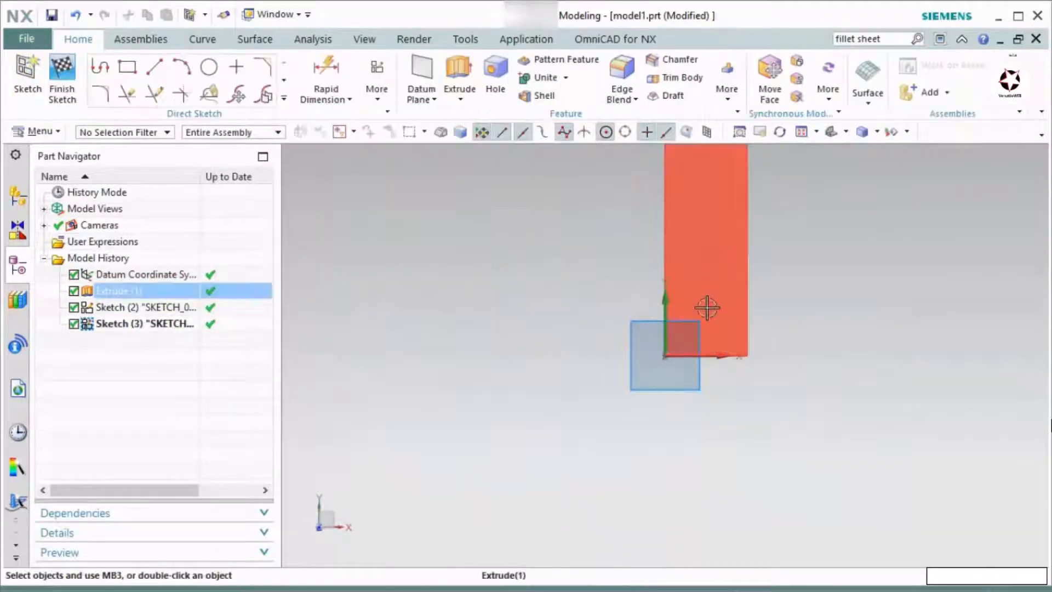
{"action": "mouse_move", "coordinate": [714, 223]}
{"action": "middle_mouse_down"}
{"action": "mouse_move", "coordinate": [674, 211]}
{"action": "mouse_move", "coordinate": [745, 217]}
{"action": "mouse_move", "coordinate": [652, 415]}
{"action": "middle_mouse_up"}
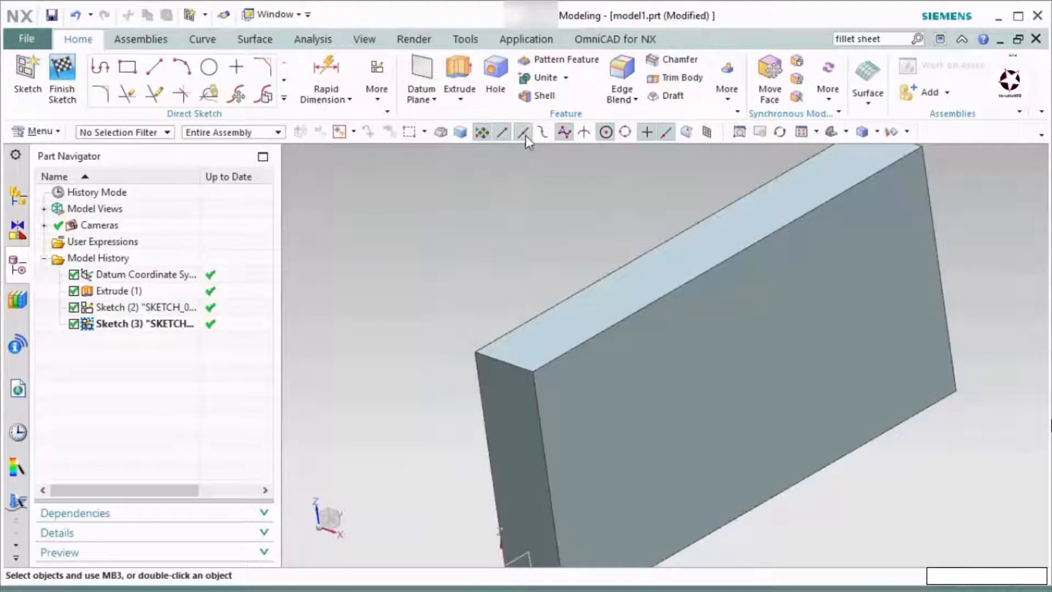
{"action": "left_click", "coordinate": [570, 325]}
{"action": "middle_click_drag", "start_coordinate": [587, 293], "coordinate": [303, 228]}
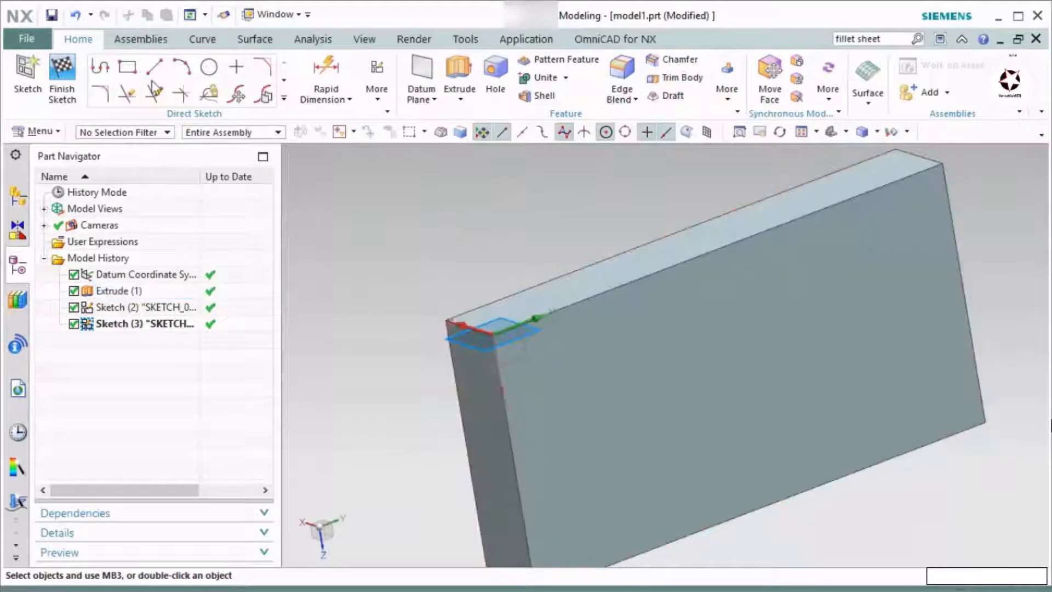
Start the Line command, close it without drawing anything, and finish the sketch
{"action": "left_click", "coordinate": [156, 68]}
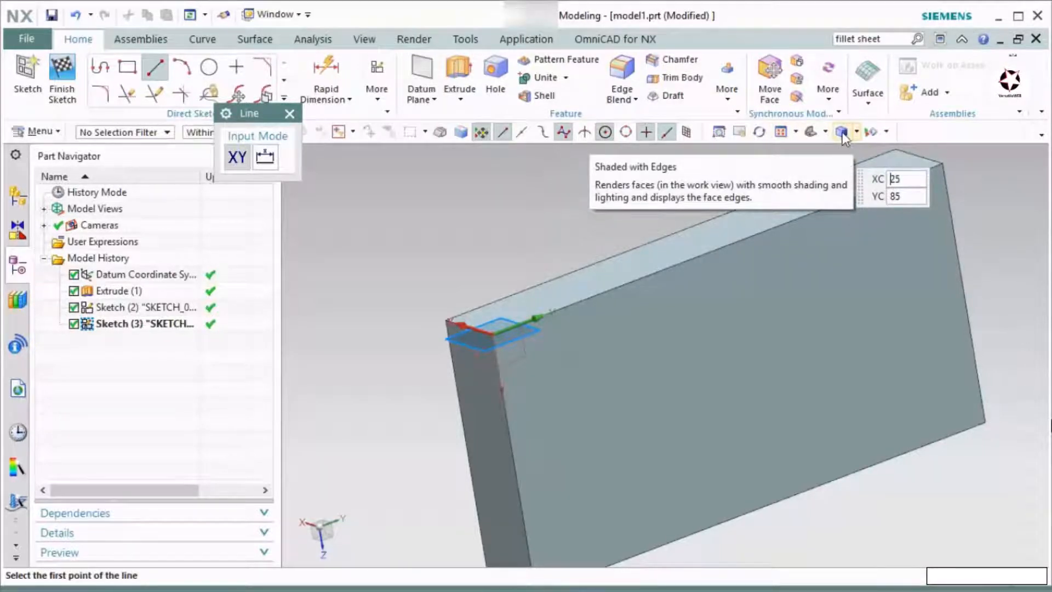
{"action": "left_click", "coordinate": [289, 113]}
{"action": "left_click", "coordinate": [62, 74]}
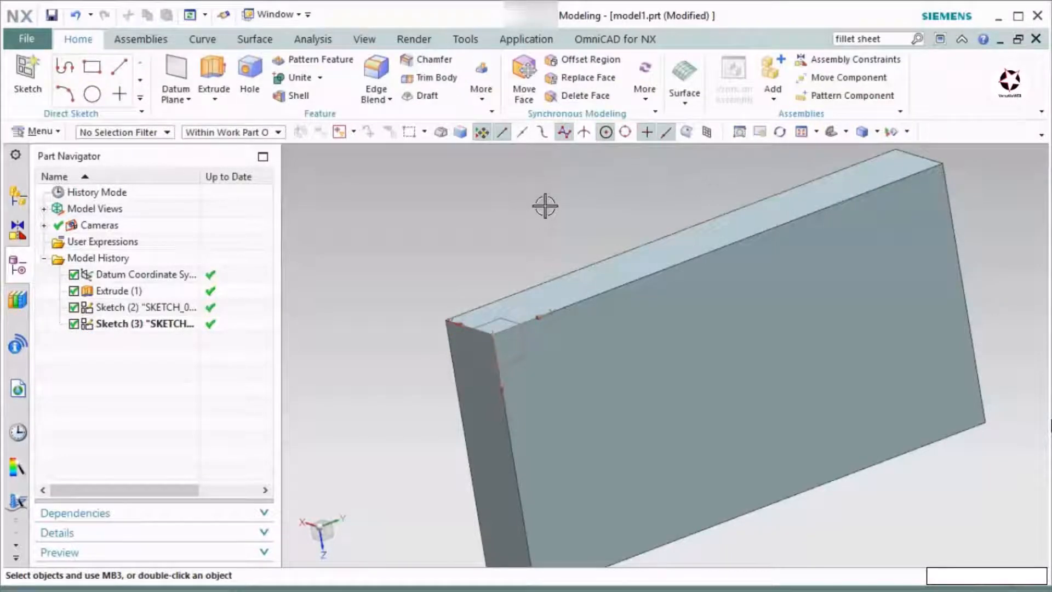
Review the Top Border Bar's Selection Group options and show the Utilities Group on that bar
{"action": "left_click", "coordinate": [1041, 134]}
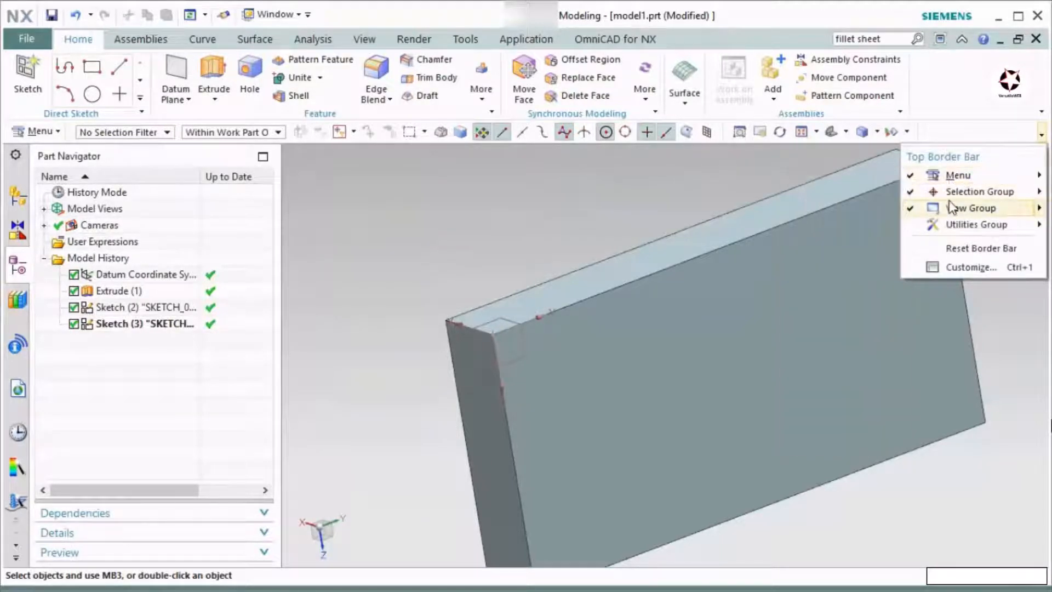
{"action": "mouse_move", "coordinate": [952, 208]}
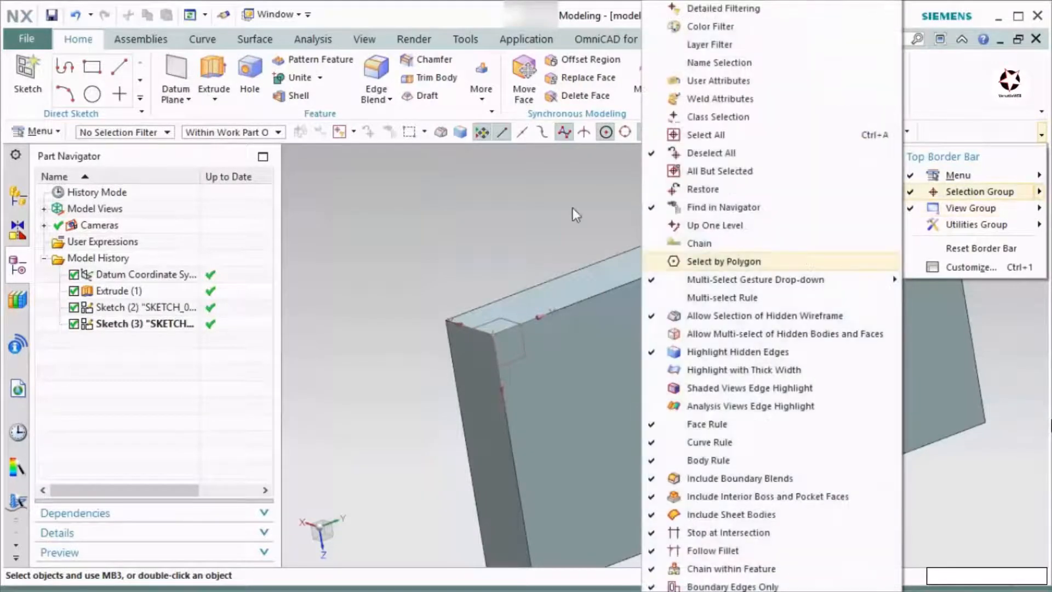
{"action": "left_click", "coordinate": [556, 207]}
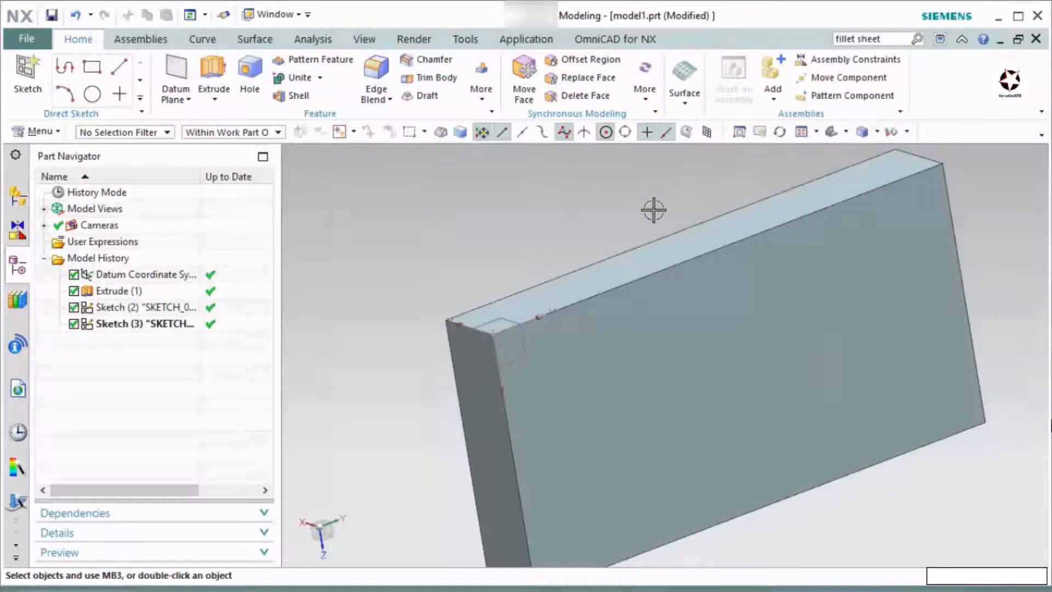
{"action": "left_click", "coordinate": [1041, 135]}
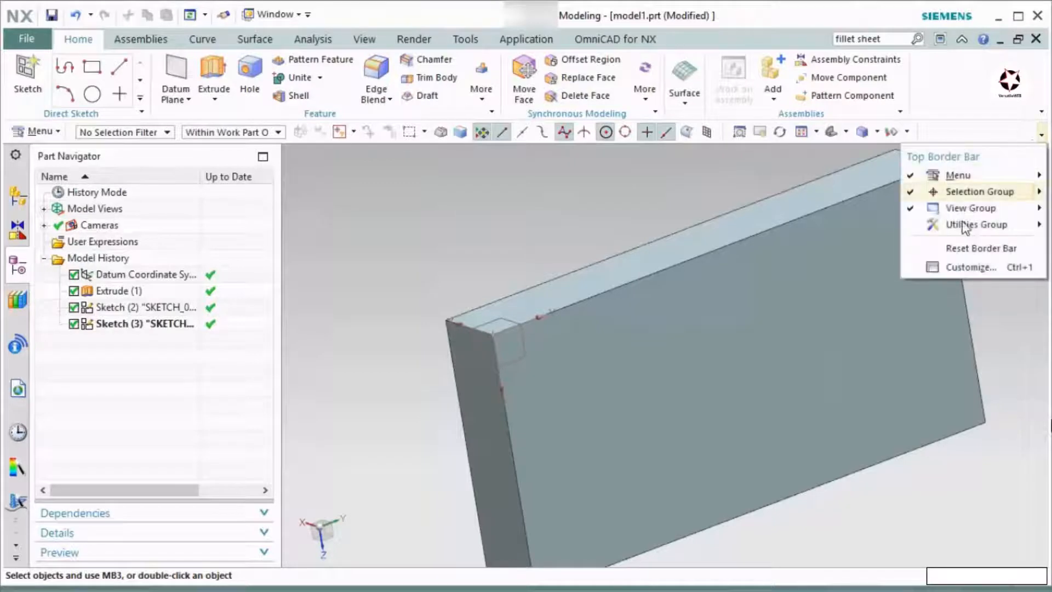
{"action": "mouse_move", "coordinate": [931, 228]}
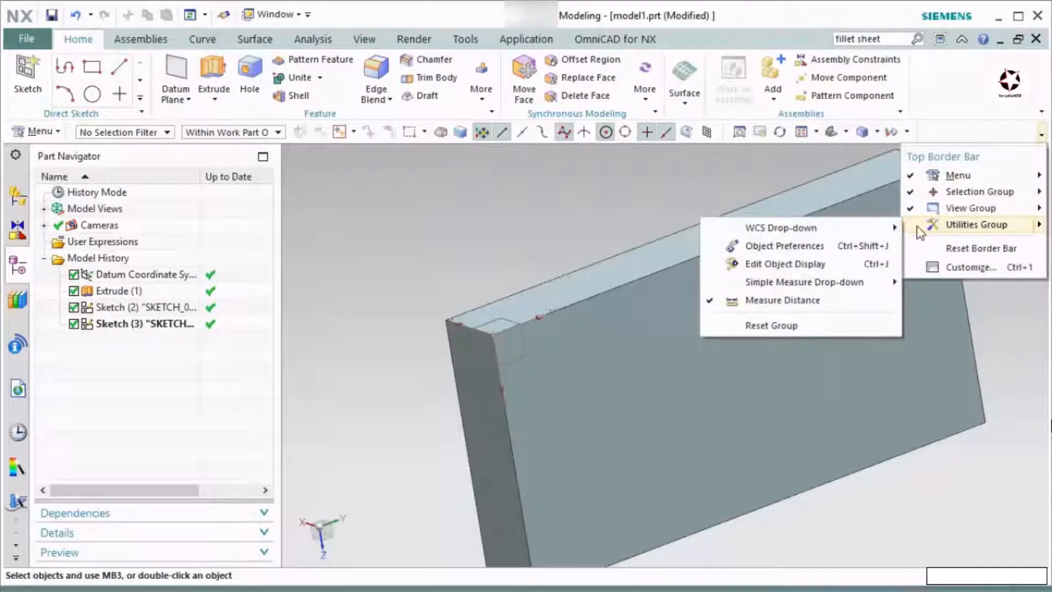
{"action": "left_click", "coordinate": [970, 225]}
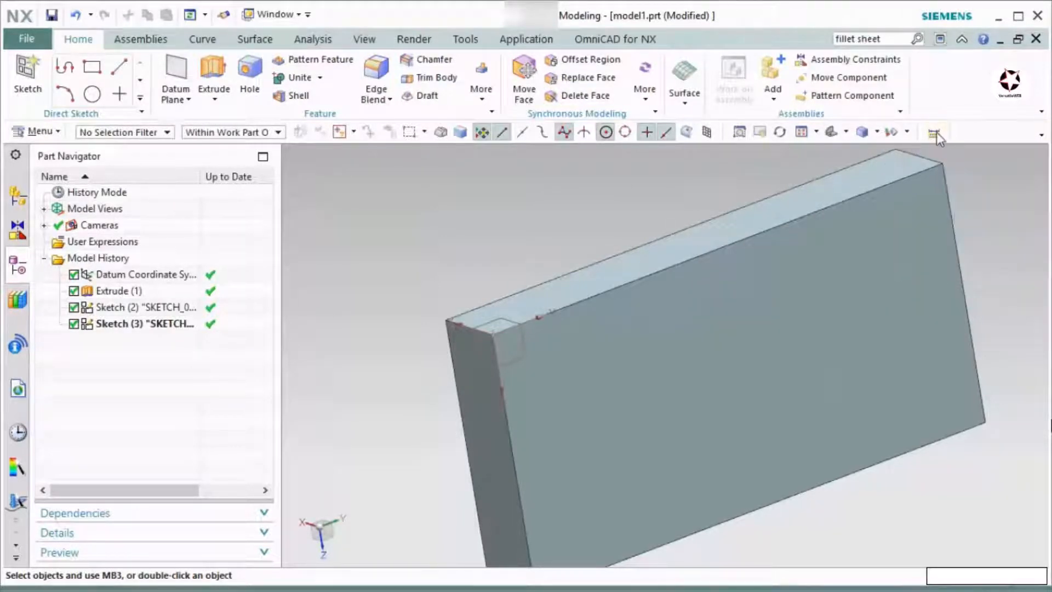
Open Measure Distance from the Utilities Group to view its options, and cancel it without measuring
{"action": "left_click", "coordinate": [936, 133]}
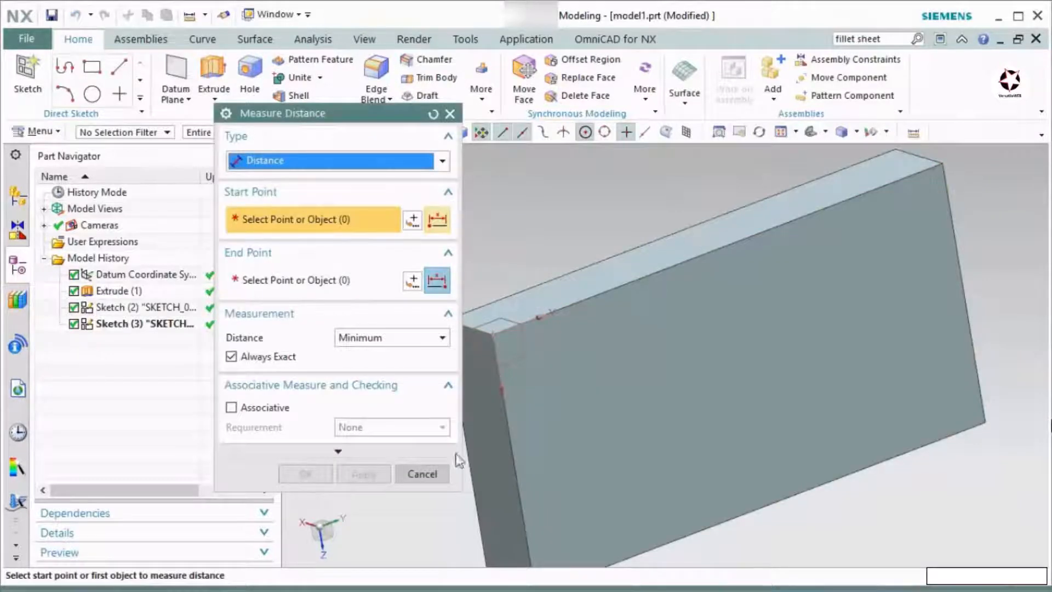
{"action": "left_click", "coordinate": [437, 476]}
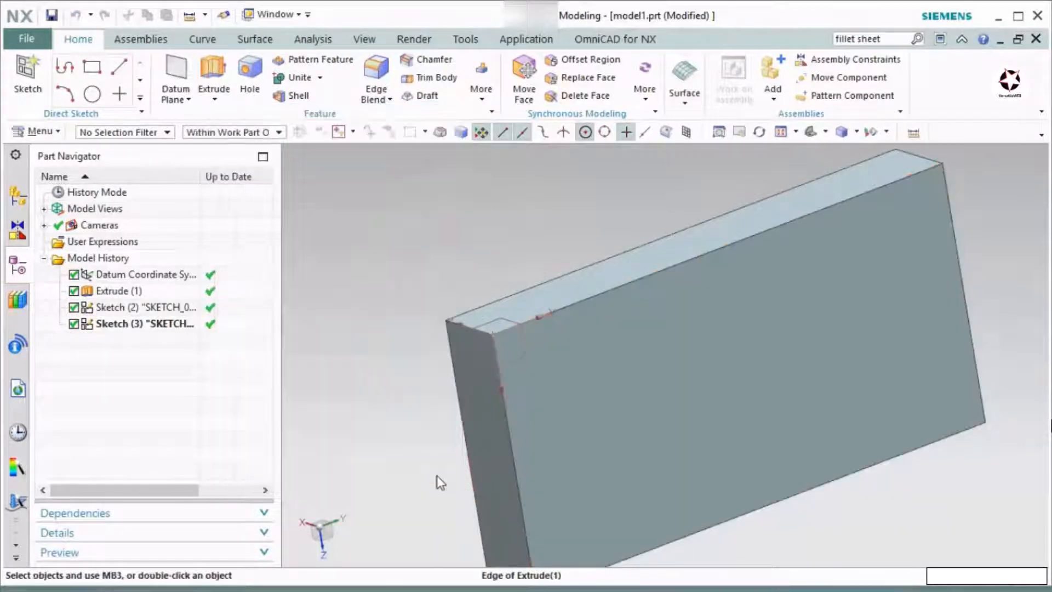
{"action": "mouse_move", "coordinate": [546, 265]}
{"action": "middle_mouse_down"}
{"action": "mouse_move", "coordinate": [556, 270]}
{"action": "mouse_move", "coordinate": [548, 260]}
{"action": "middle_mouse_up"}
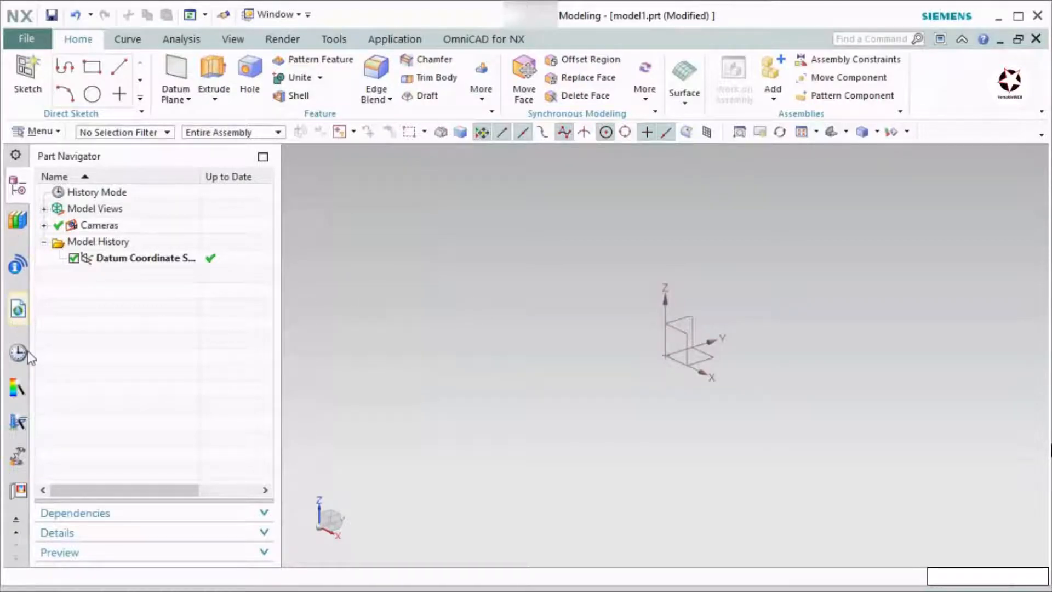
Open the Roles palette and review the roles in its Content and Presentation folders, including the Touch Tablet description
{"action": "left_click", "coordinate": [18, 456]}
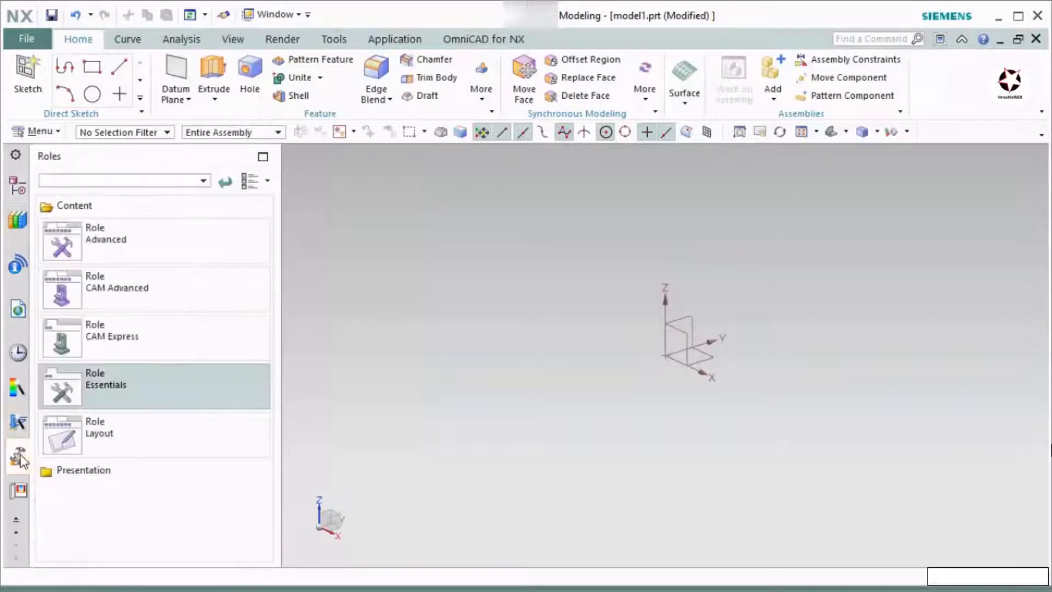
{"action": "left_click", "coordinate": [76, 205]}
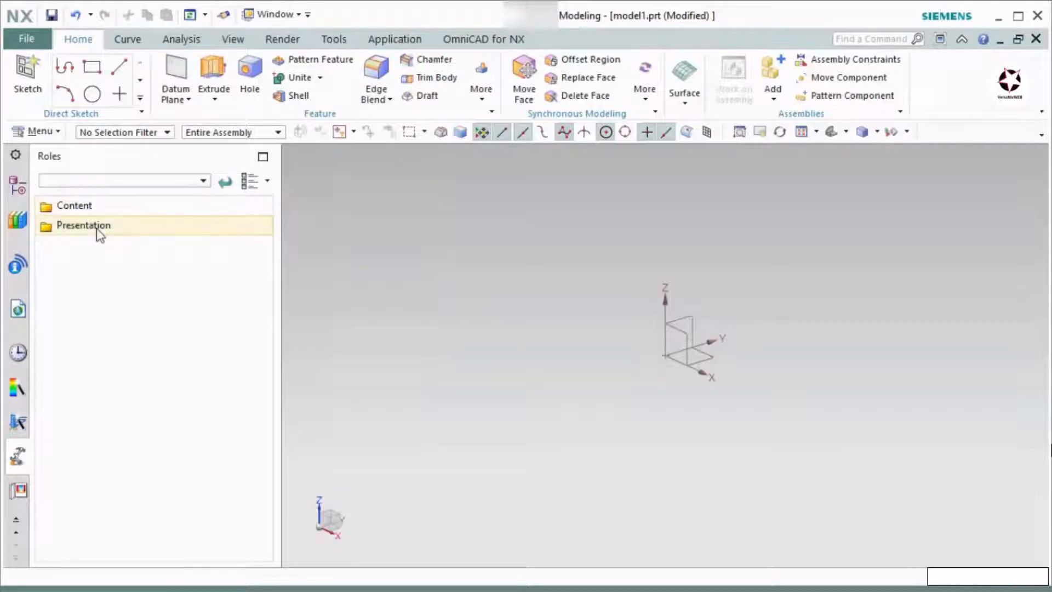
{"action": "left_click", "coordinate": [97, 228]}
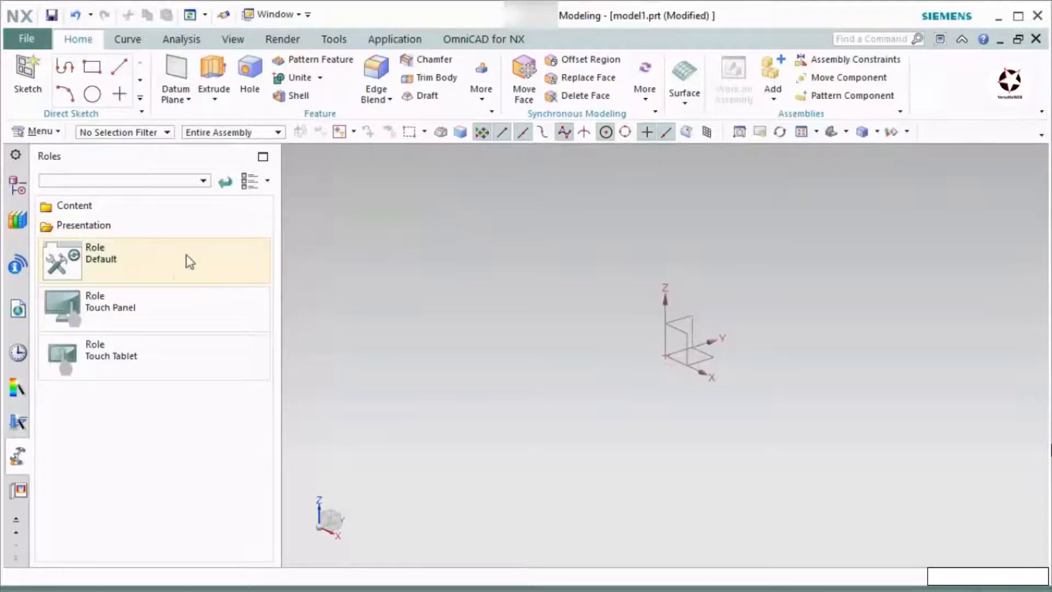
{"action": "mouse_move", "coordinate": [167, 360]}
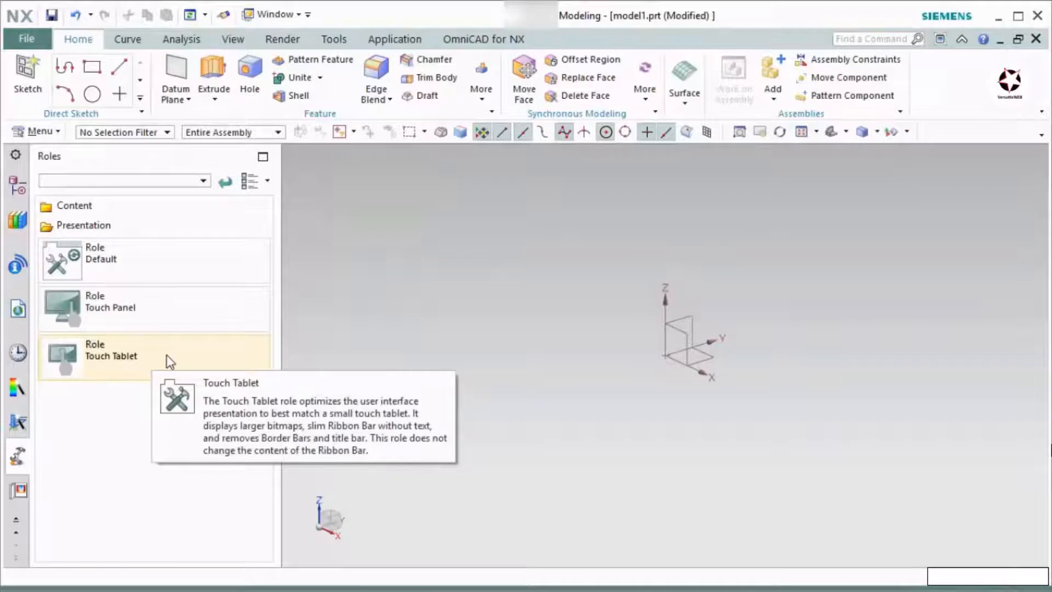
{"action": "left_click", "coordinate": [58, 205]}
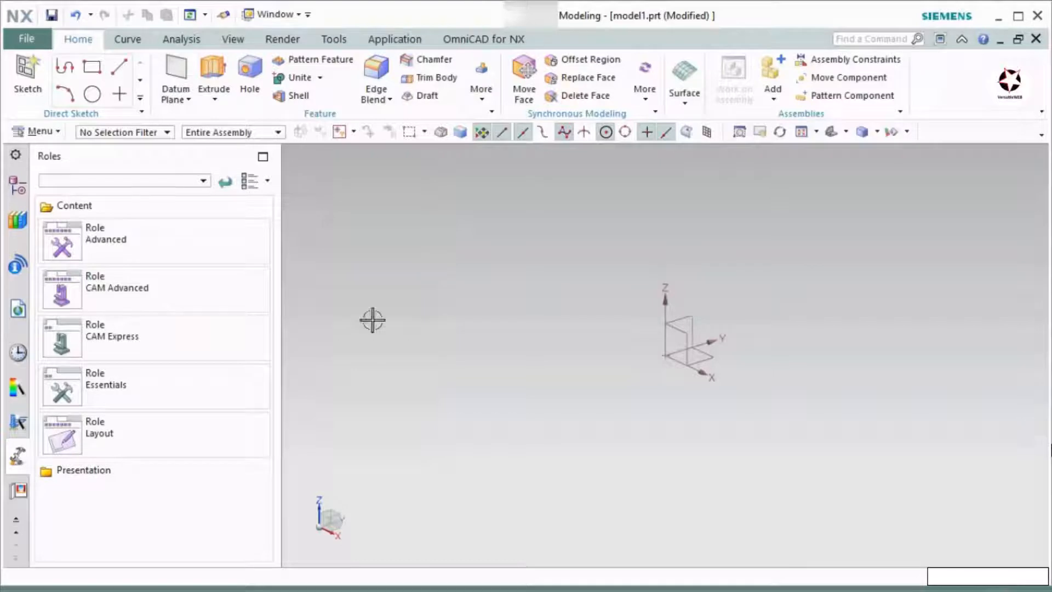
Try the CAM Express, CAM Advanced and Essentials roles, and review the additional feature commands available in Essentials
{"action": "left_click", "coordinate": [115, 340]}
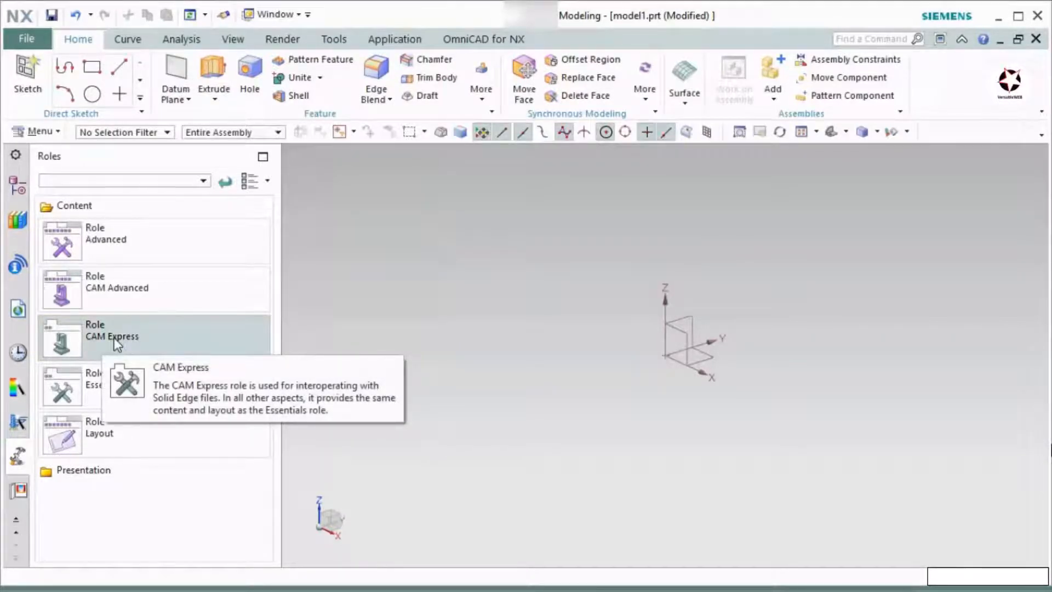
{"action": "left_click", "coordinate": [123, 288]}
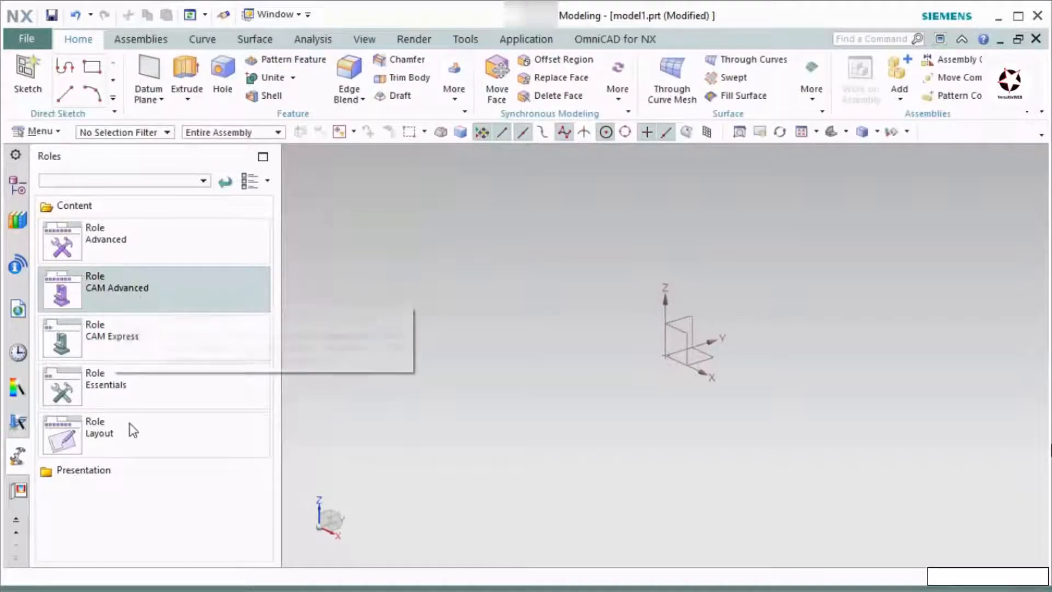
{"action": "left_click", "coordinate": [98, 386]}
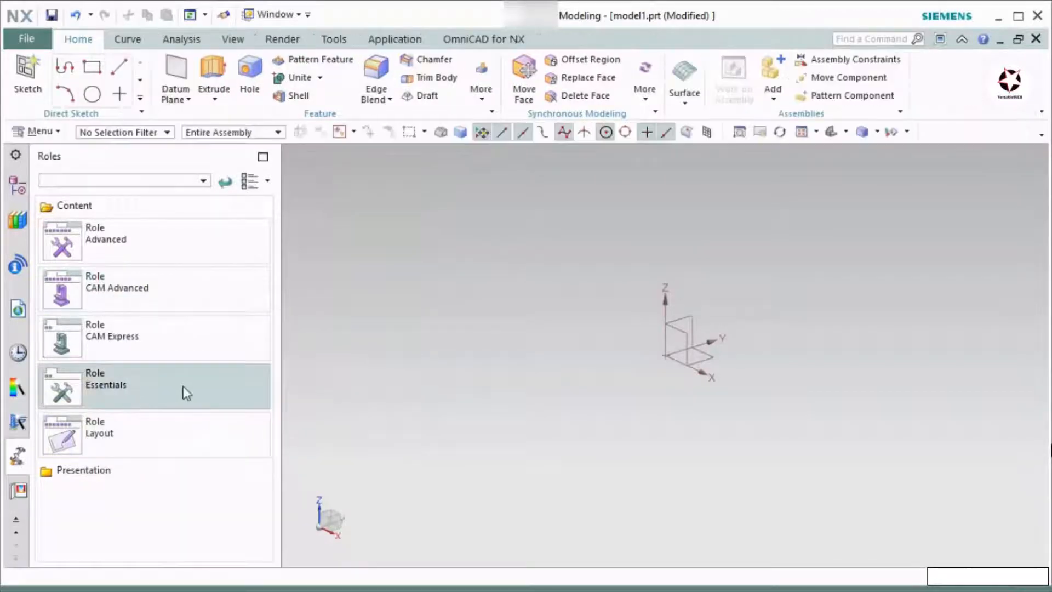
{"action": "left_click", "coordinate": [489, 101]}
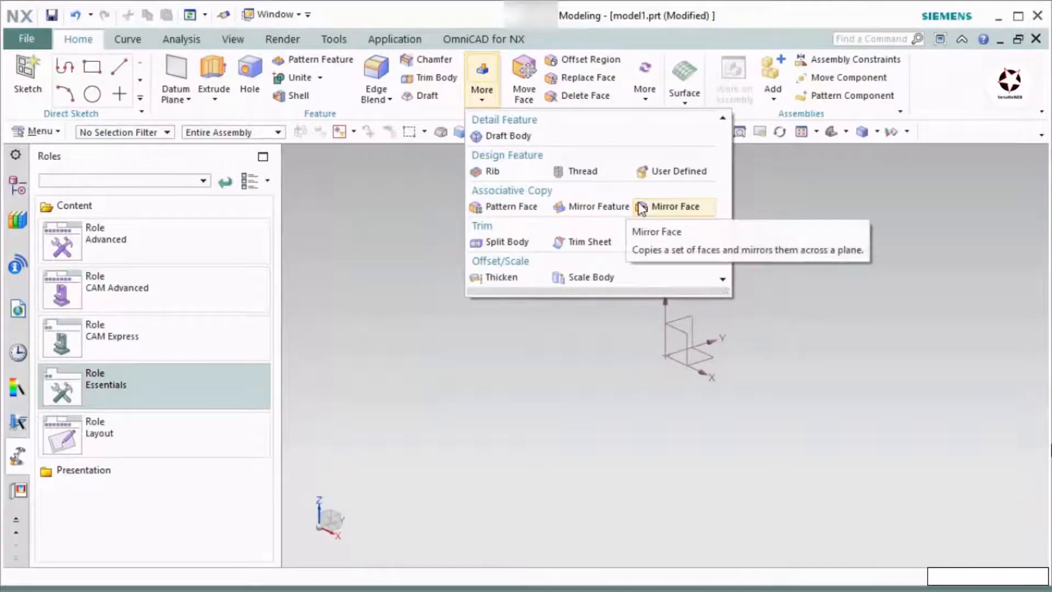
Apply the Advanced role and review the additional feature commands it offers
{"action": "left_click", "coordinate": [114, 249]}
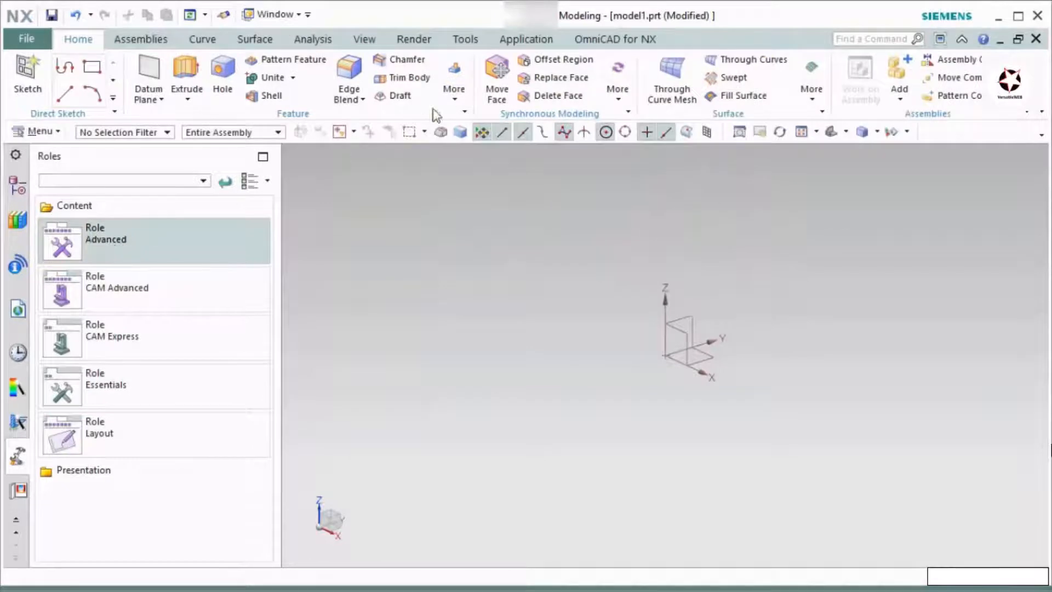
{"action": "left_click", "coordinate": [458, 92]}
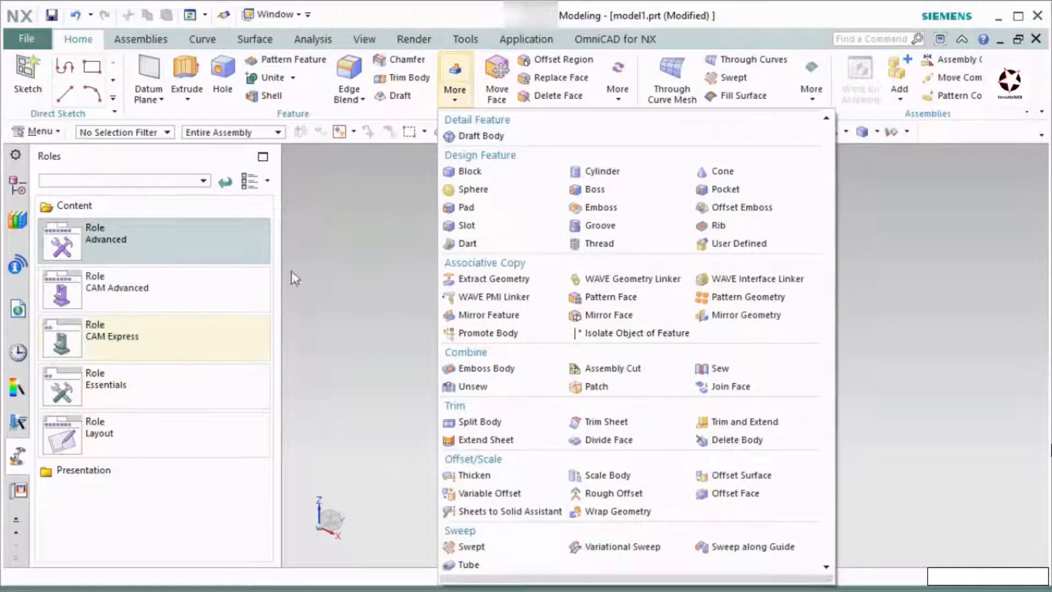
Create a new user role of type Content based on the Advanced role, named with the author's first name followed by "Adveanced"
{"action": "left_click", "coordinate": [388, 278]}
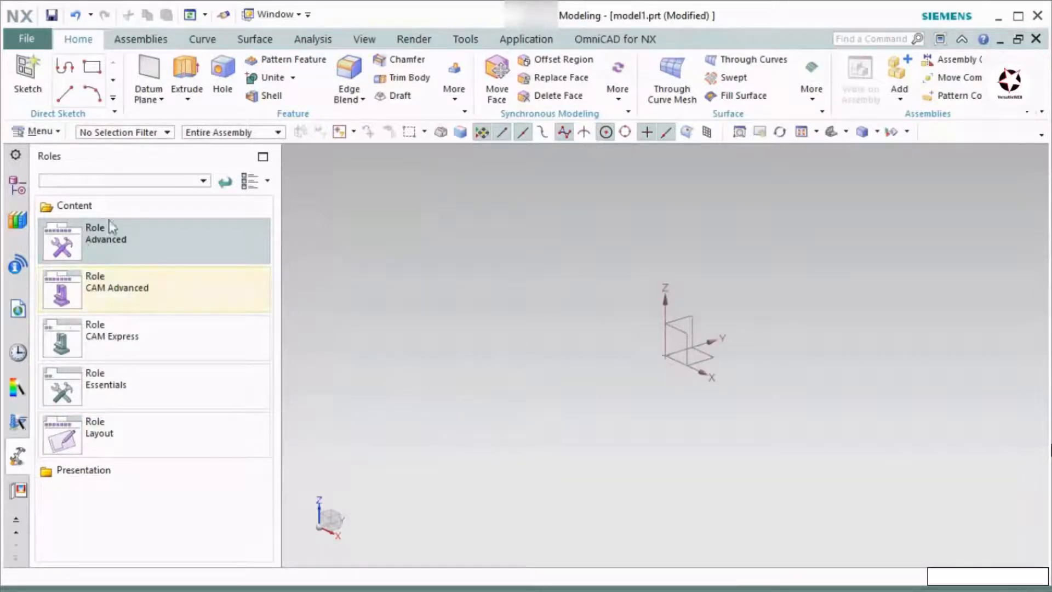
{"action": "left_click", "coordinate": [83, 239]}
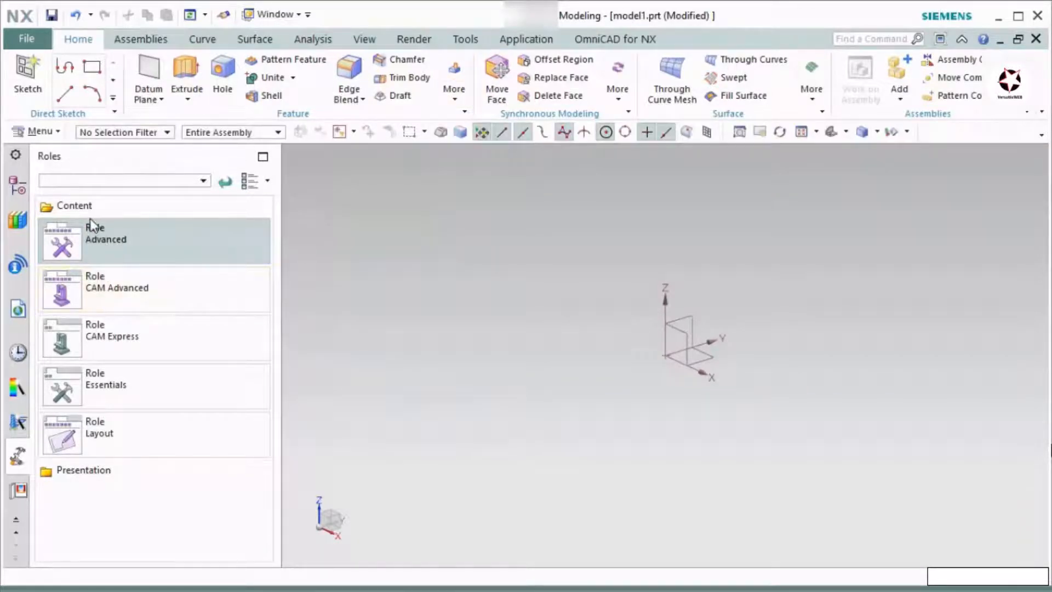
{"action": "right_click", "coordinate": [117, 526]}
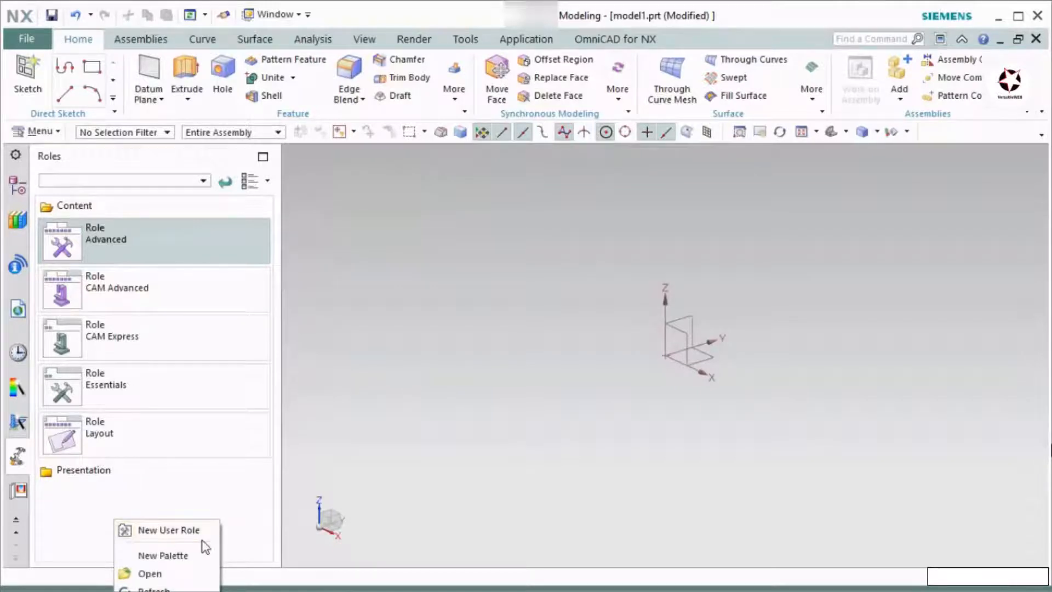
{"action": "left_click", "coordinate": [162, 530]}
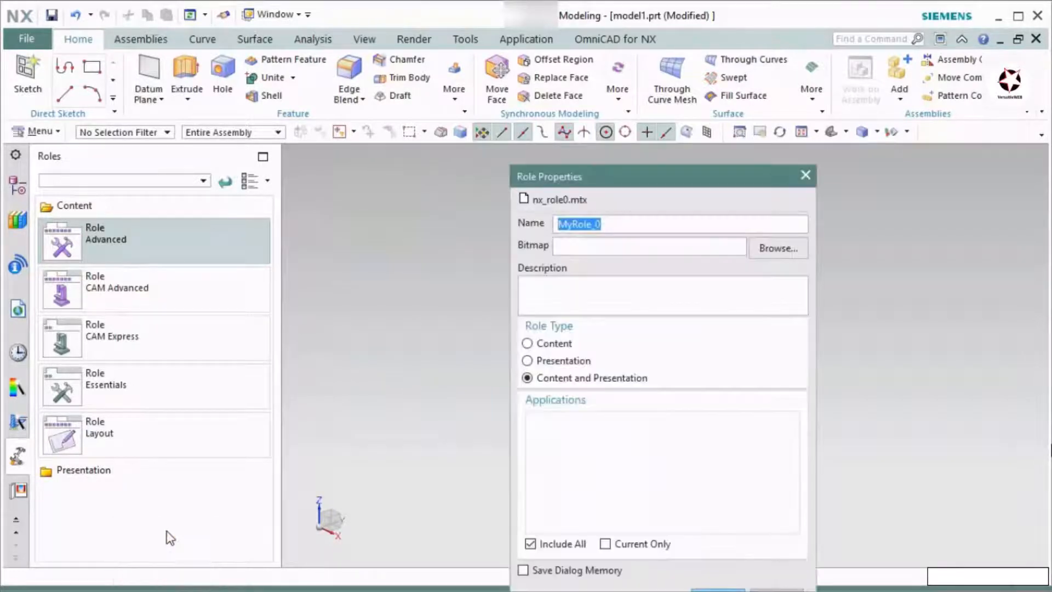
{"action": "left_click_drag", "start_coordinate": [595, 186], "coordinate": [450, 102]}
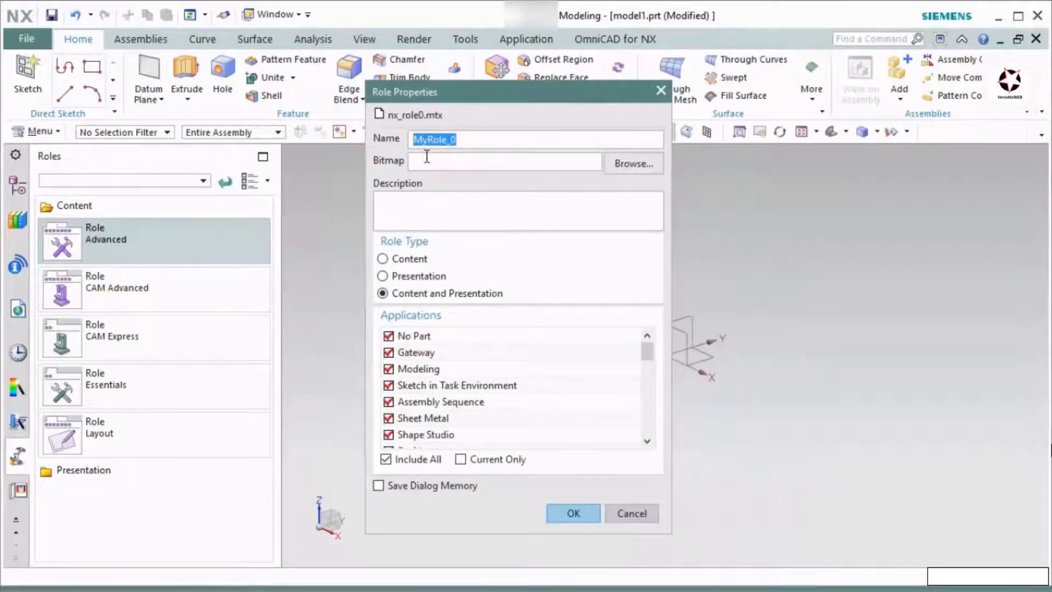
{"action": "type", "text": "Asif Adveanced"}
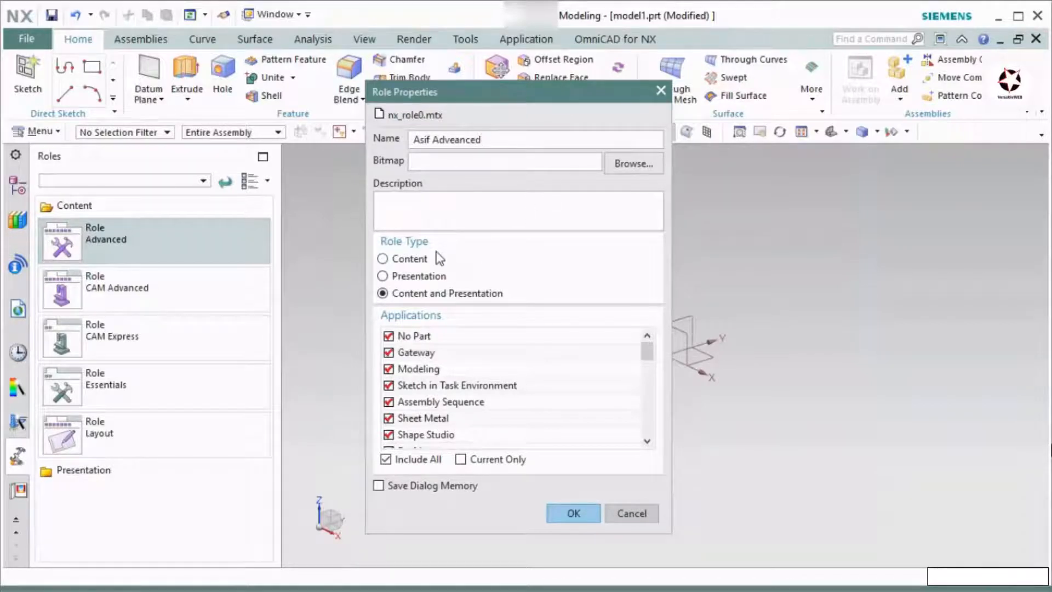
{"action": "left_click", "coordinate": [402, 262]}
{"action": "left_click", "coordinate": [573, 514]}
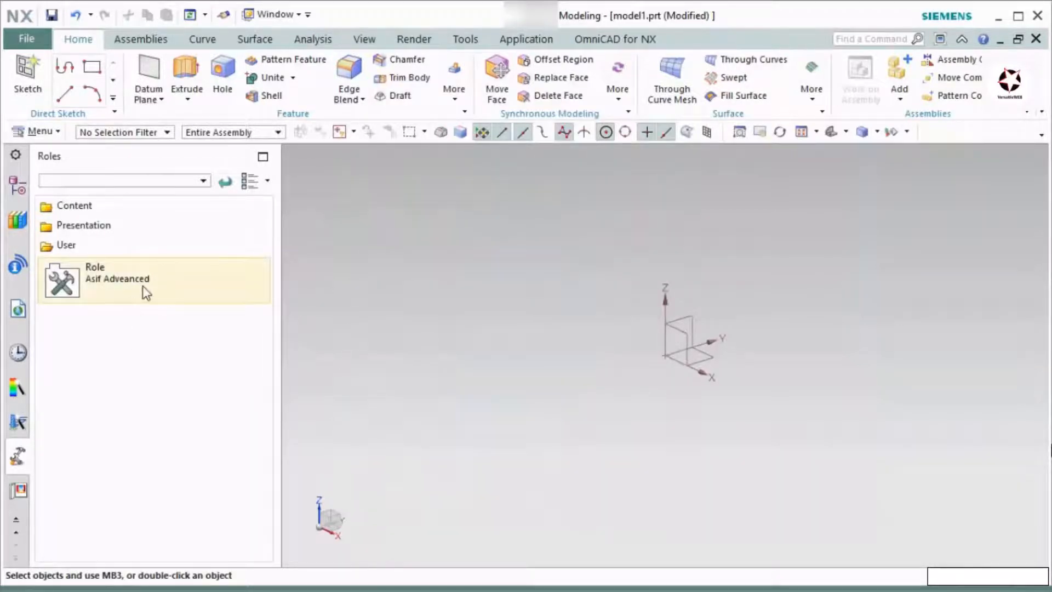
Compare the Advanced role in the Content folder with the custom role in the User folder, and review the additional feature commands
{"action": "left_click", "coordinate": [82, 206]}
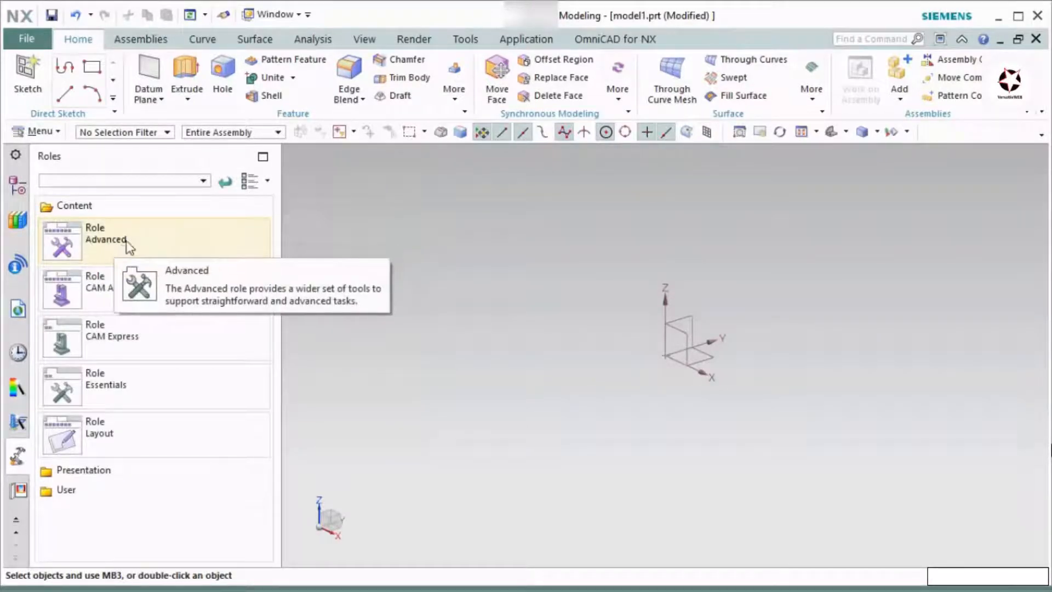
{"action": "left_click", "coordinate": [87, 206]}
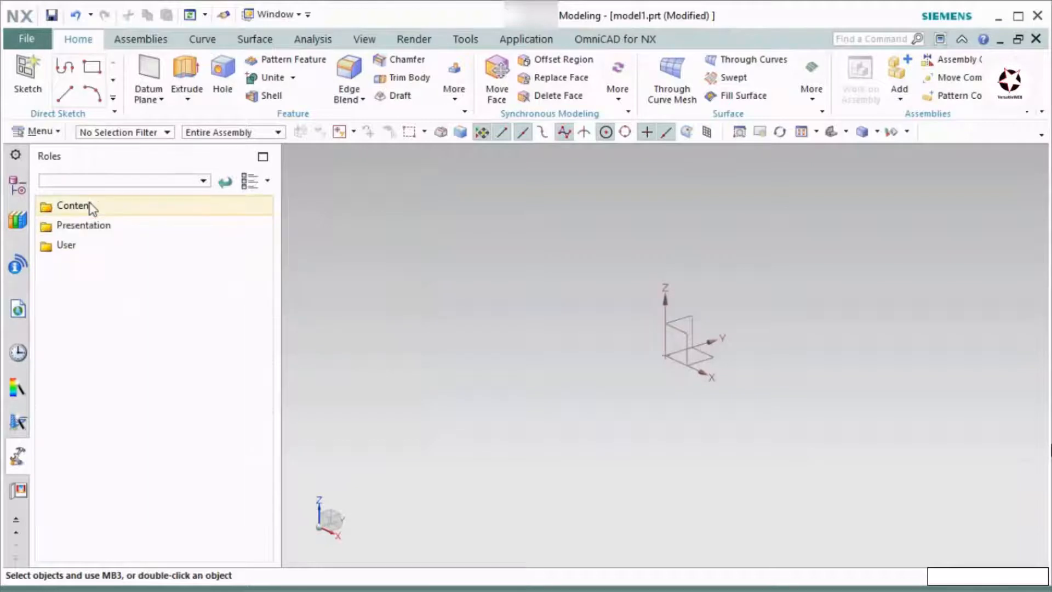
{"action": "left_click", "coordinate": [84, 247]}
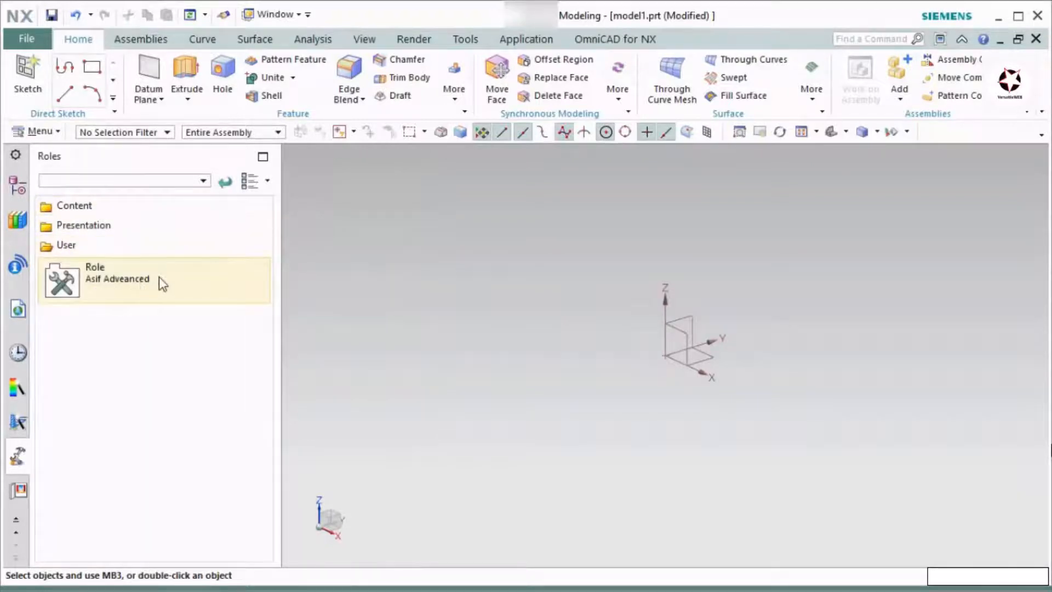
{"action": "left_click", "coordinate": [462, 98]}
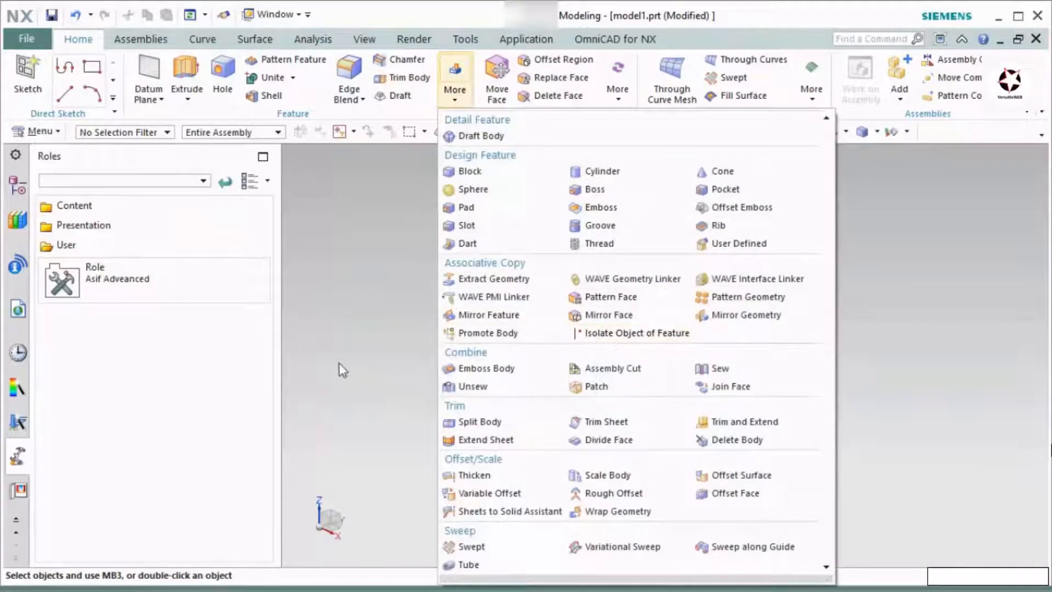
{"action": "left_click", "coordinate": [355, 308]}
{"action": "left_click", "coordinate": [77, 206]}
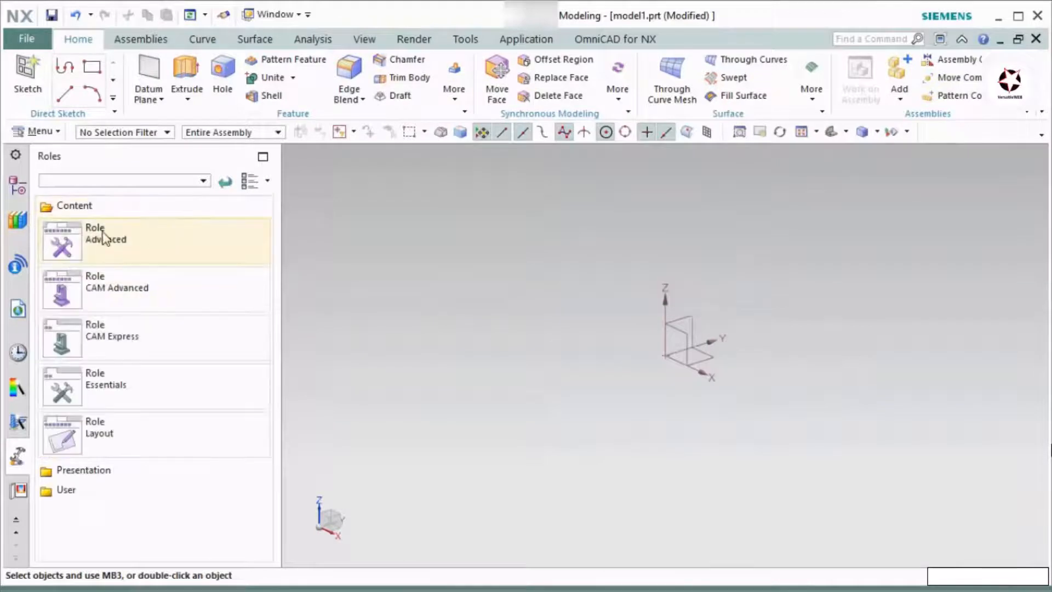
{"action": "left_click", "coordinate": [107, 206]}
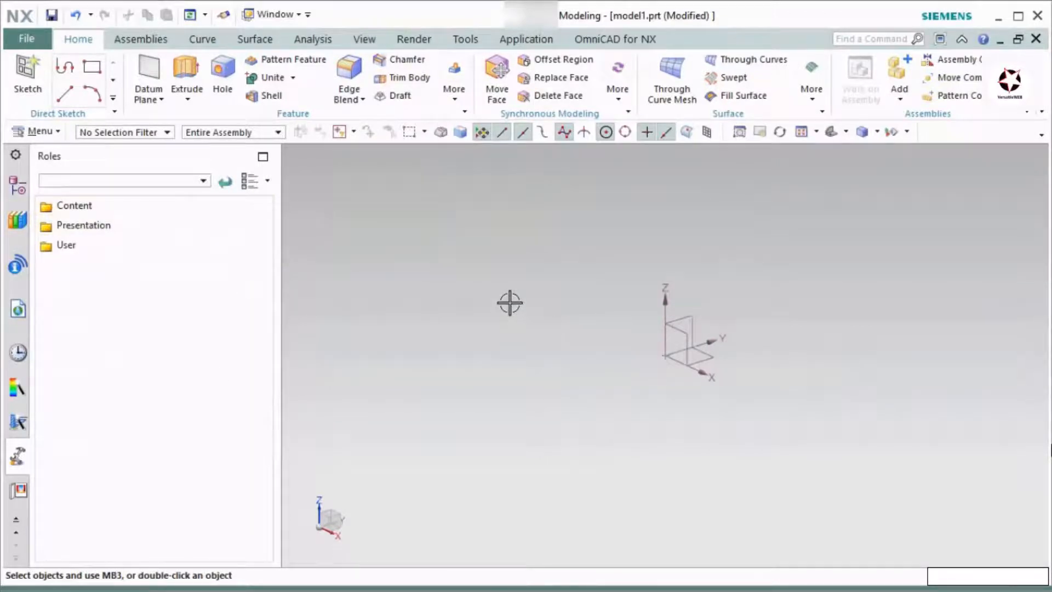
Add the Block command to the Design Feature drop-down of the Feature group and check the Extrude drop-down list
{"action": "left_click", "coordinate": [188, 100]}
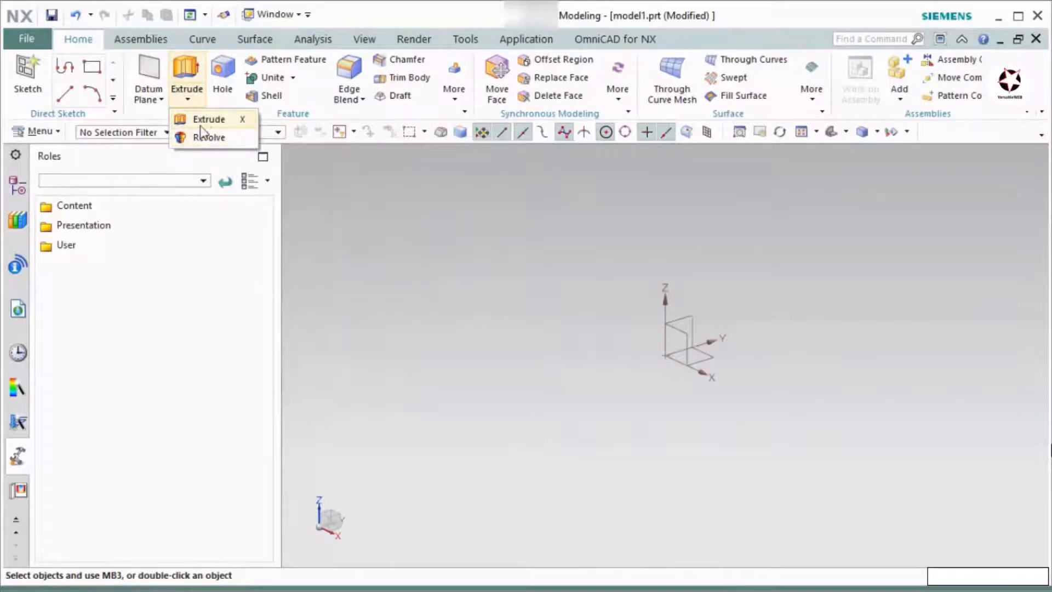
{"action": "left_click", "coordinate": [401, 107]}
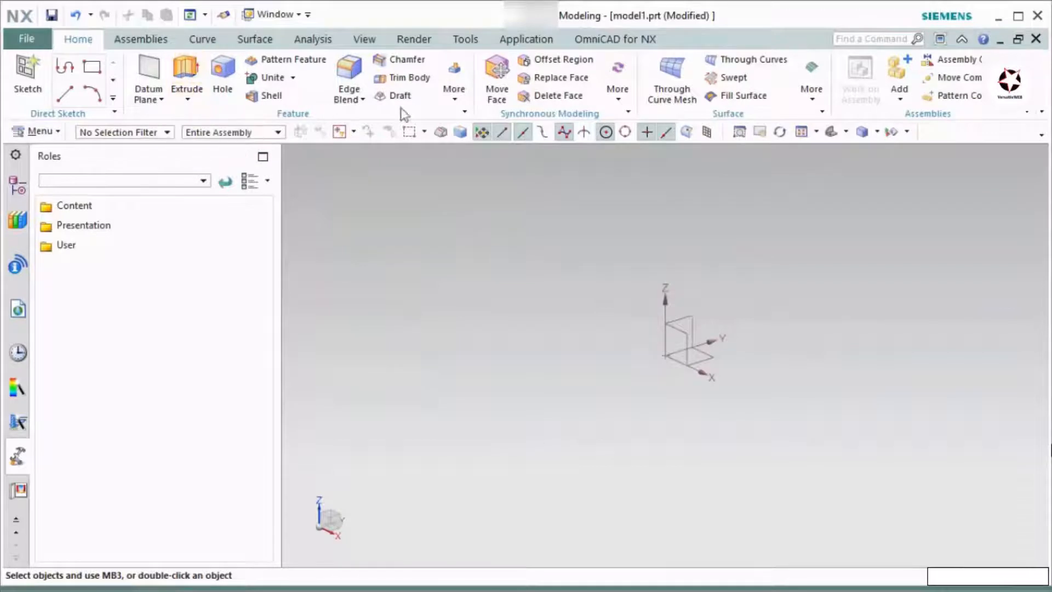
{"action": "left_click", "coordinate": [465, 112]}
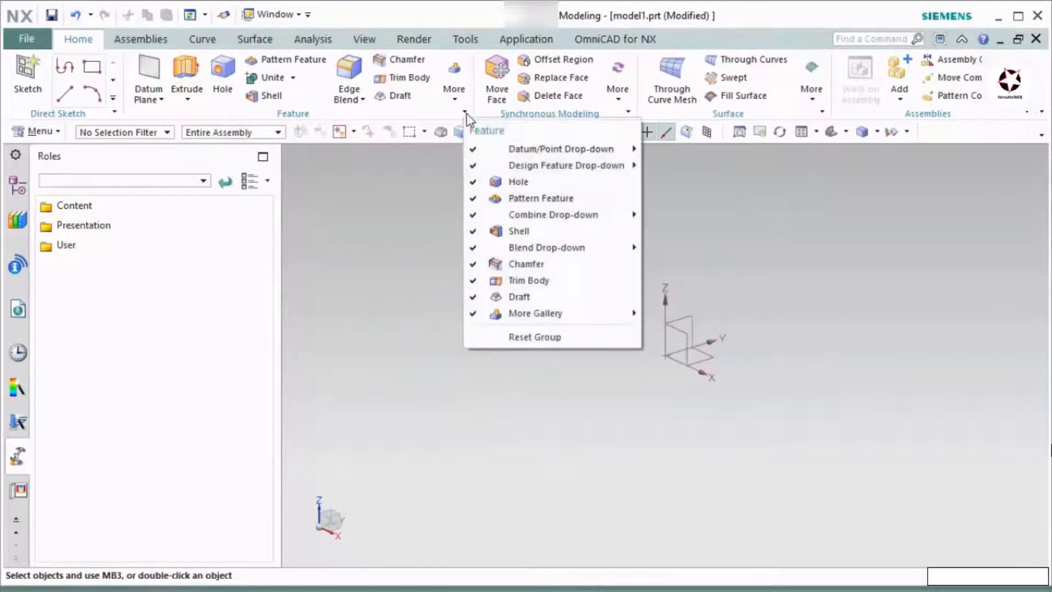
{"action": "mouse_move", "coordinate": [512, 169]}
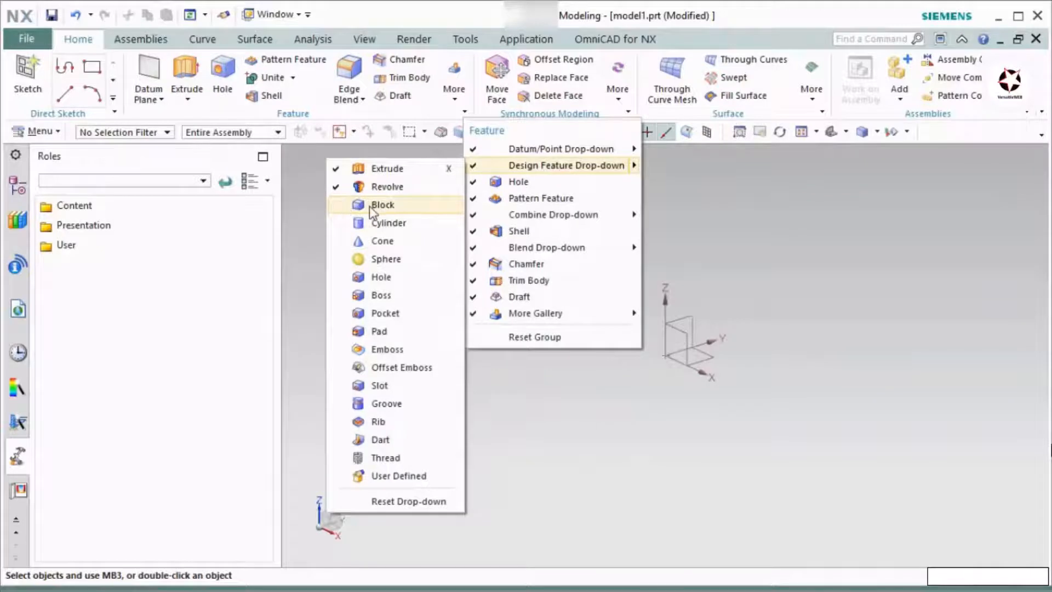
{"action": "left_click", "coordinate": [336, 207]}
{"action": "left_click", "coordinate": [190, 101]}
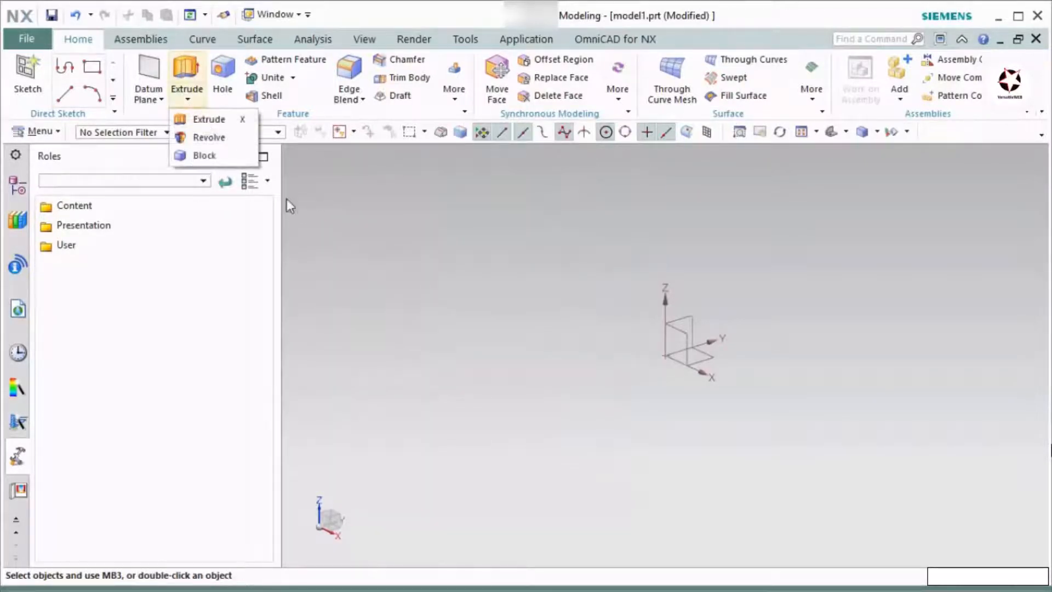
{"action": "left_click", "coordinate": [396, 253]}
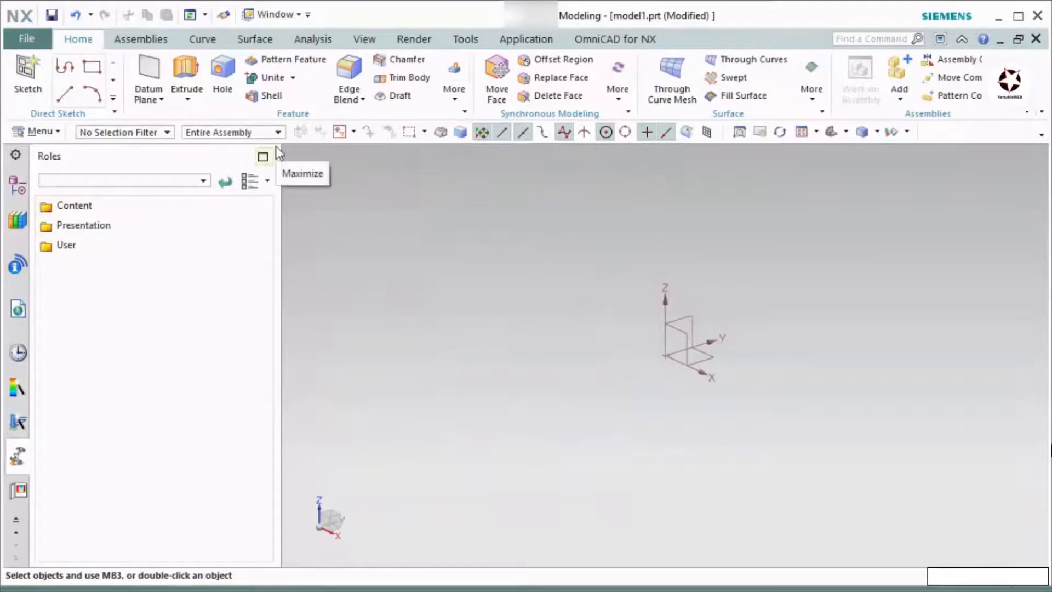
Review the Content folder of the Roles palette and expand the User folder to show the custom role
{"action": "left_click", "coordinate": [134, 207]}
{"action": "left_click", "coordinate": [104, 205]}
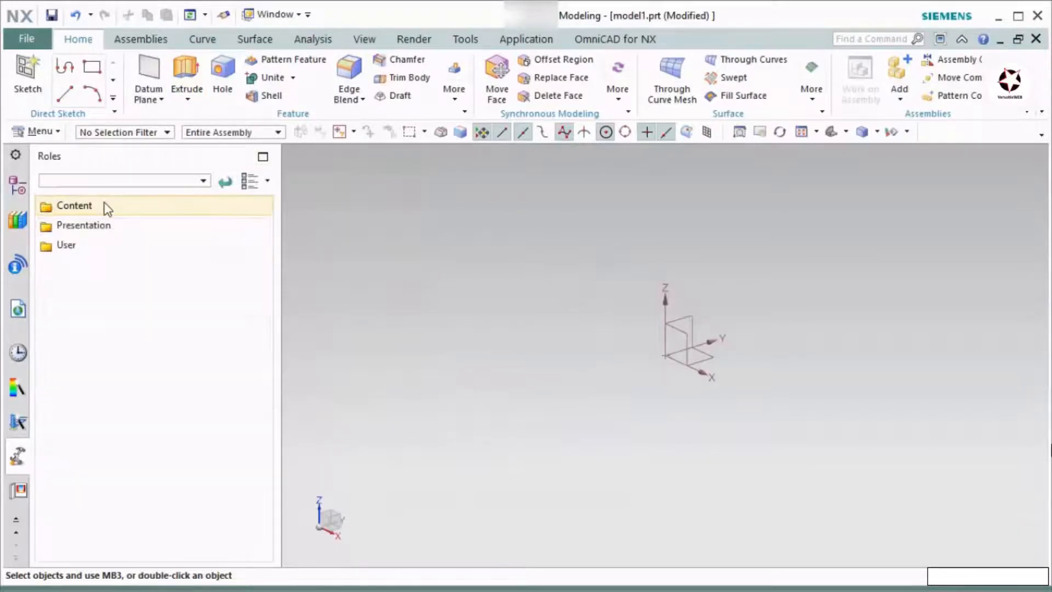
{"action": "left_click", "coordinate": [97, 245]}
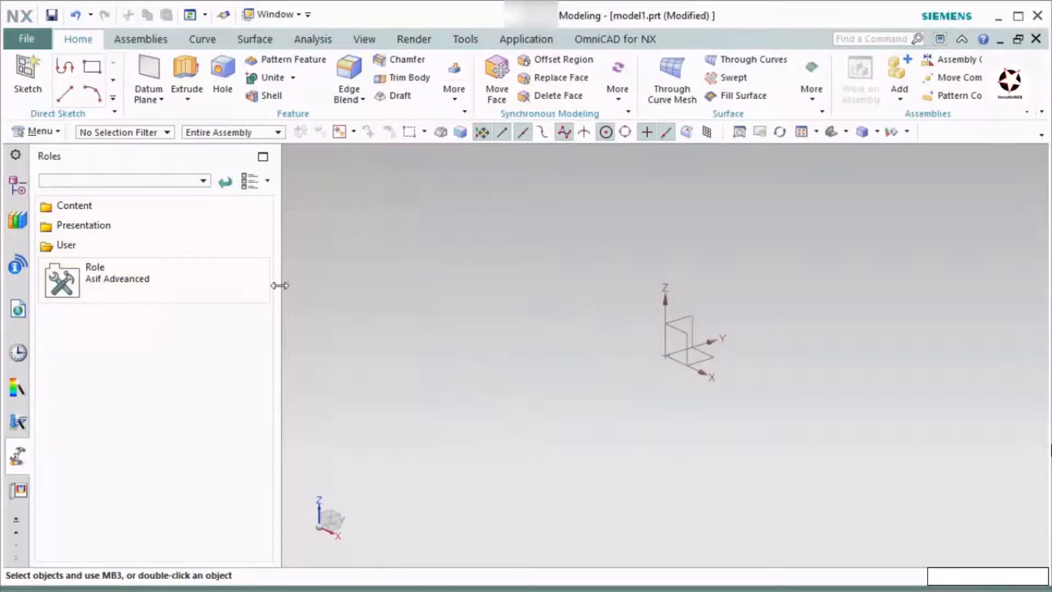
Open the Customize dialog's shortcut settings for the View type and arrange the dialog and View radial toolbar for editing
{"action": "right_click", "coordinate": [599, 98]}
{"action": "left_click", "coordinate": [598, 228]}
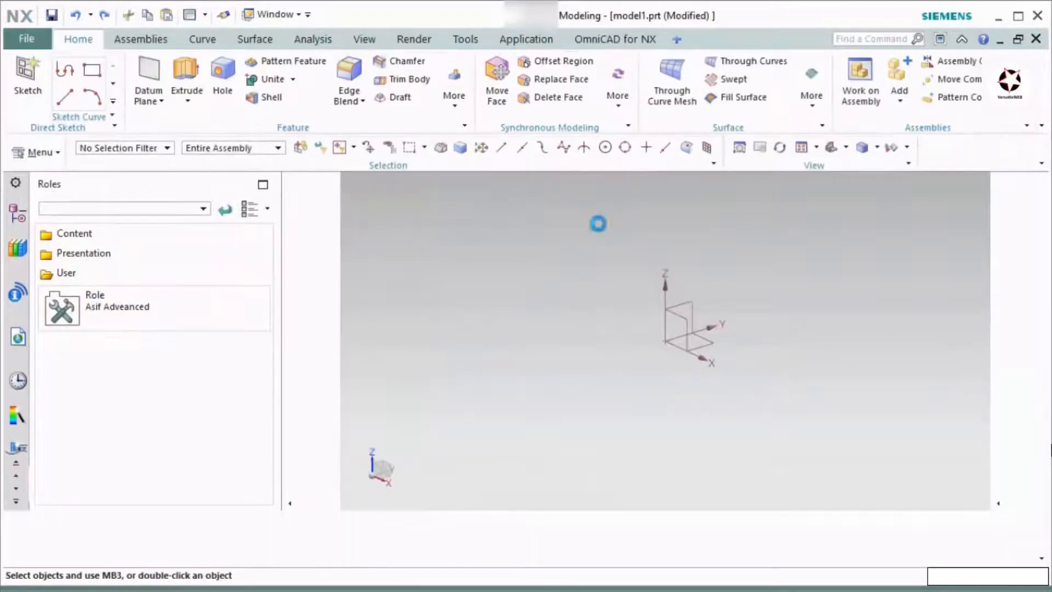
{"action": "left_click_drag", "start_coordinate": [603, 96], "coordinate": [475, 67]}
{"action": "left_click", "coordinate": [451, 93]}
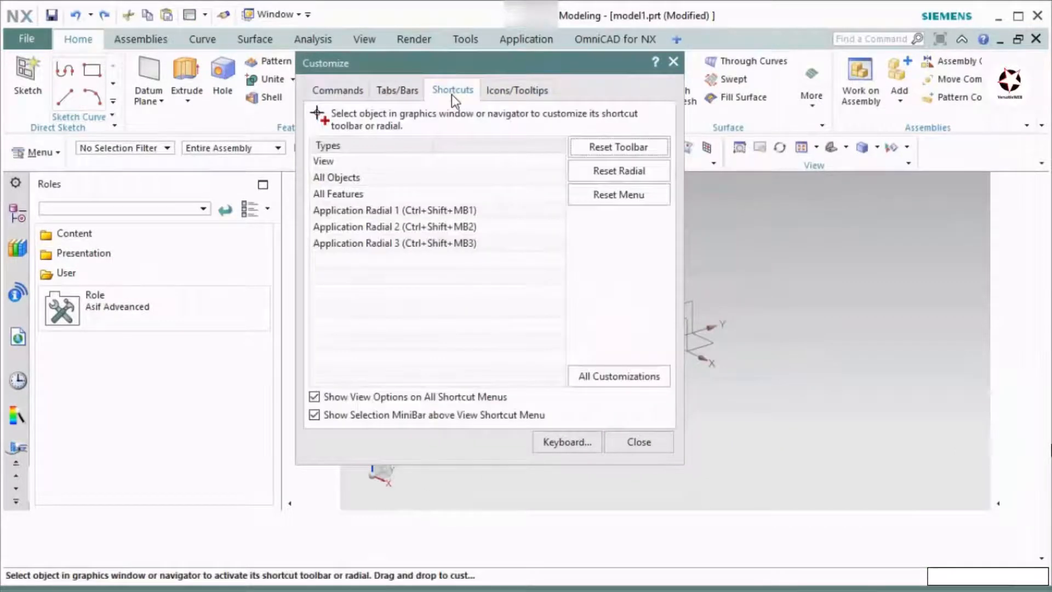
{"action": "left_click", "coordinate": [340, 161]}
{"action": "left_click_drag", "start_coordinate": [449, 65], "coordinate": [756, 143]}
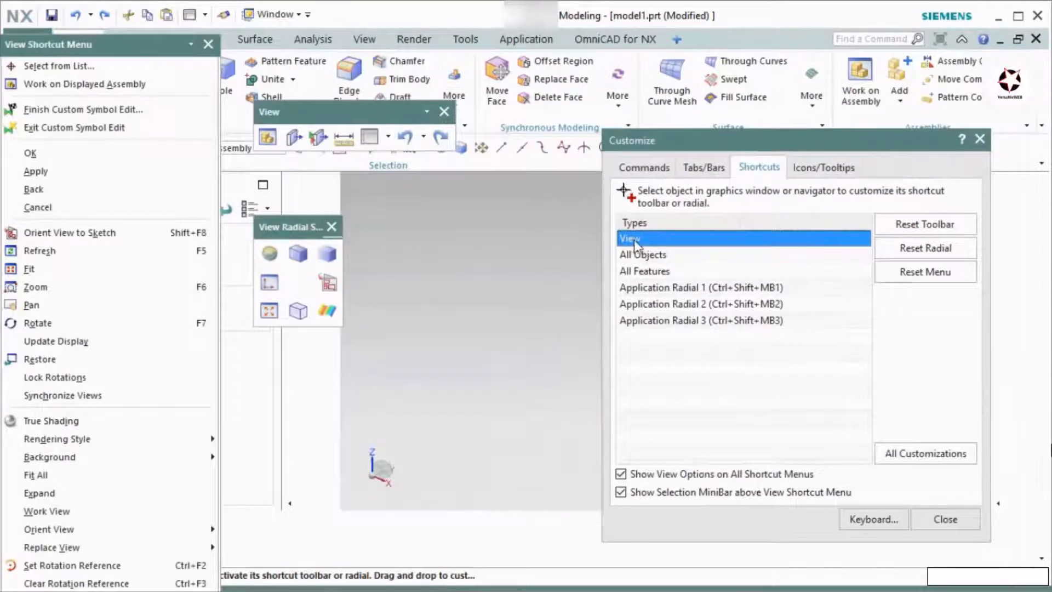
{"action": "left_click_drag", "start_coordinate": [293, 230], "coordinate": [418, 218]}
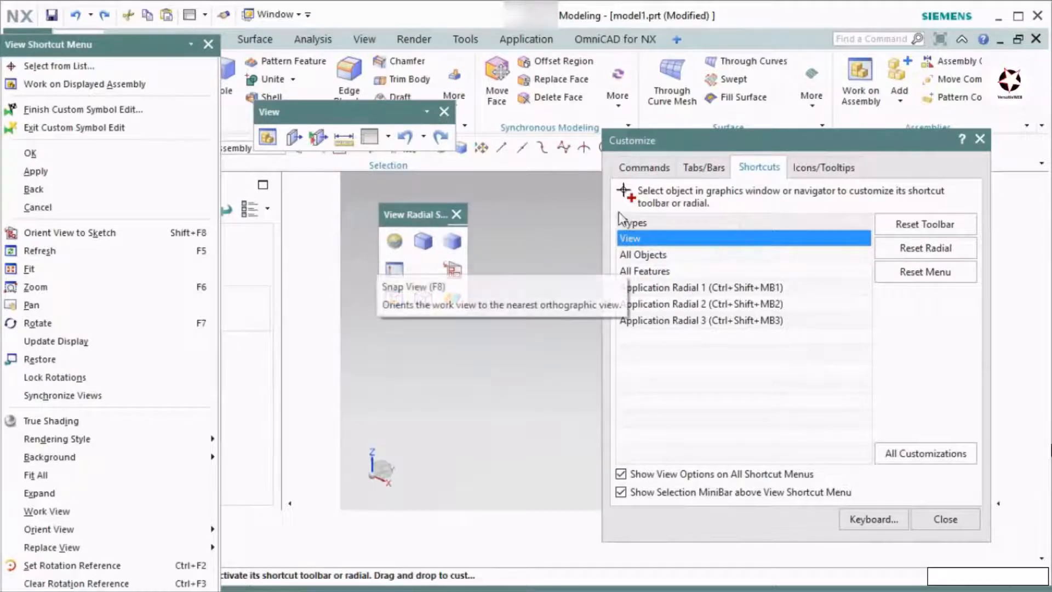
Rearrange the upper row of the View radial toolbar with Fit in its left slot, and add the Top view command in its middle slot
{"action": "left_click", "coordinate": [651, 169]}
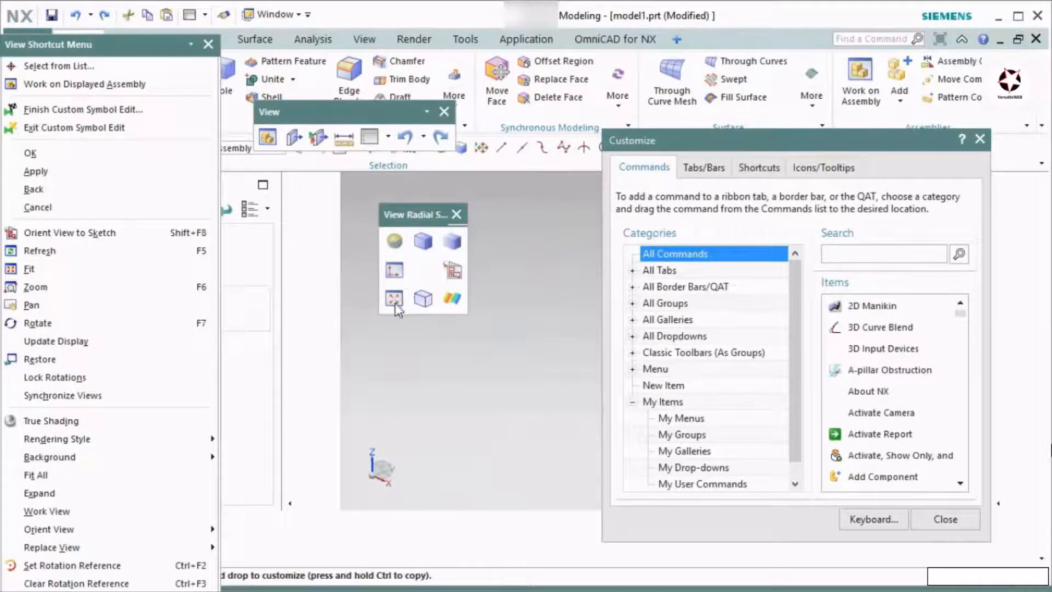
{"action": "mouse_move", "coordinate": [394, 298]}
{"action": "left_mouse_down"}
{"action": "mouse_move", "coordinate": [396, 246]}
{"action": "mouse_move", "coordinate": [452, 241]}
{"action": "left_mouse_up"}
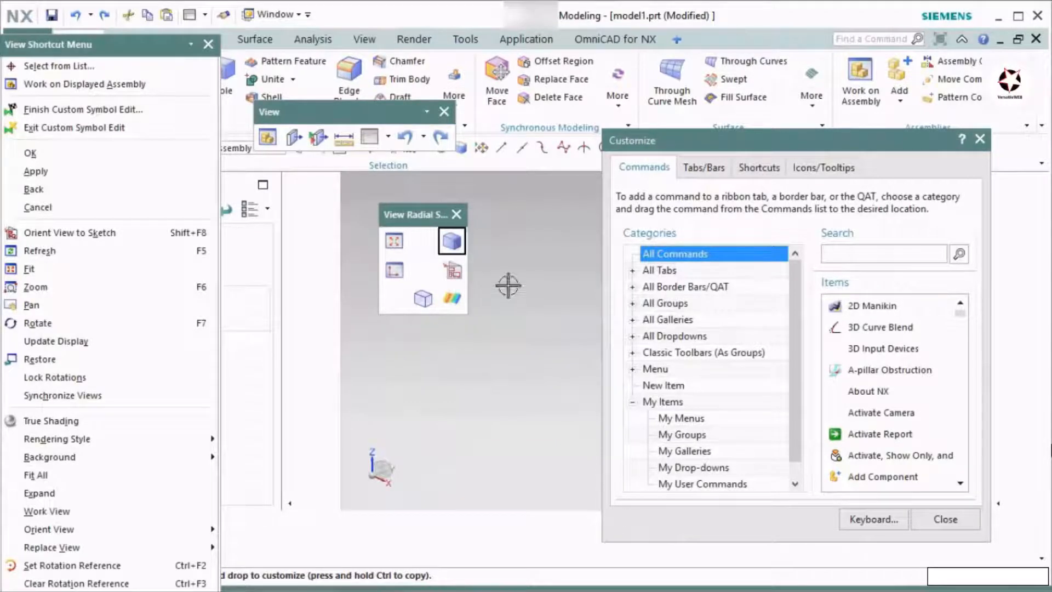
{"action": "left_click", "coordinate": [851, 256]}
{"action": "type", "text": "top"}
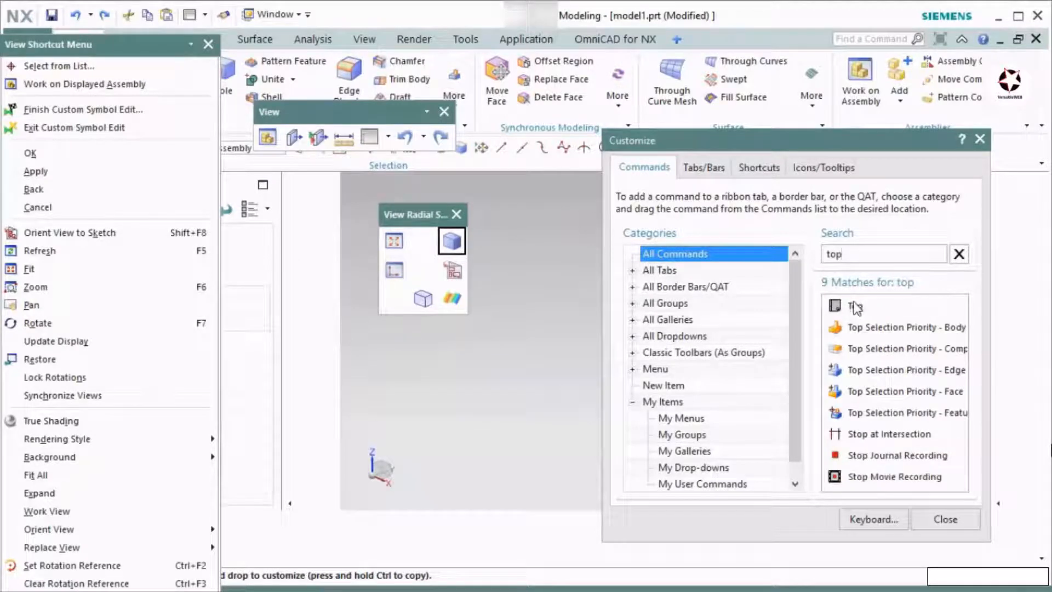
{"action": "left_click_drag", "start_coordinate": [856, 308], "coordinate": [422, 240]}
Find the Bottom view command and place it in the lower-middle slot of the View radial toolbar
{"action": "double_click", "coordinate": [832, 253]}
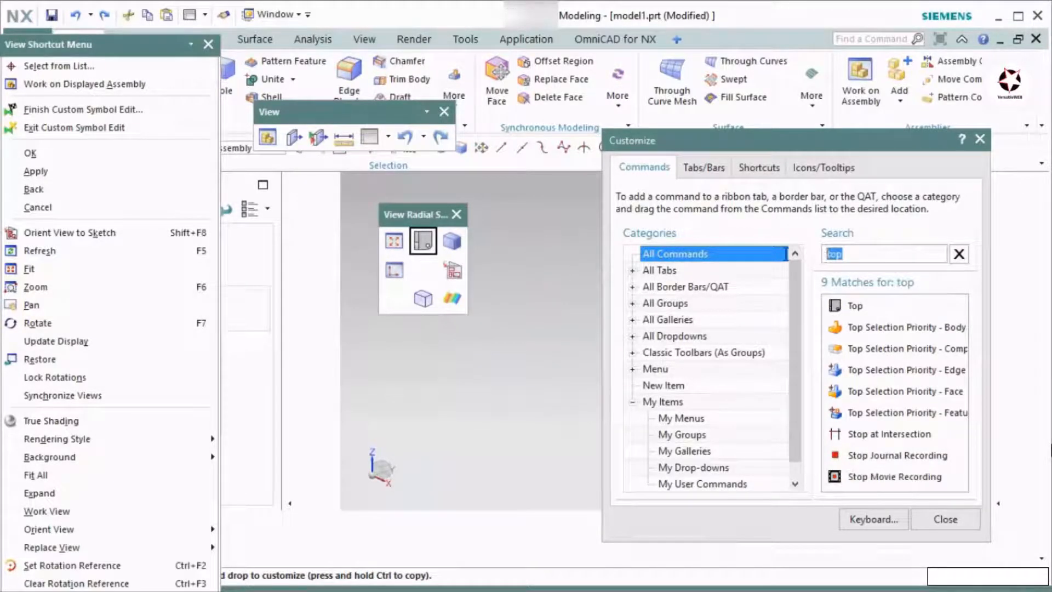
{"action": "type", "text": "bot"}
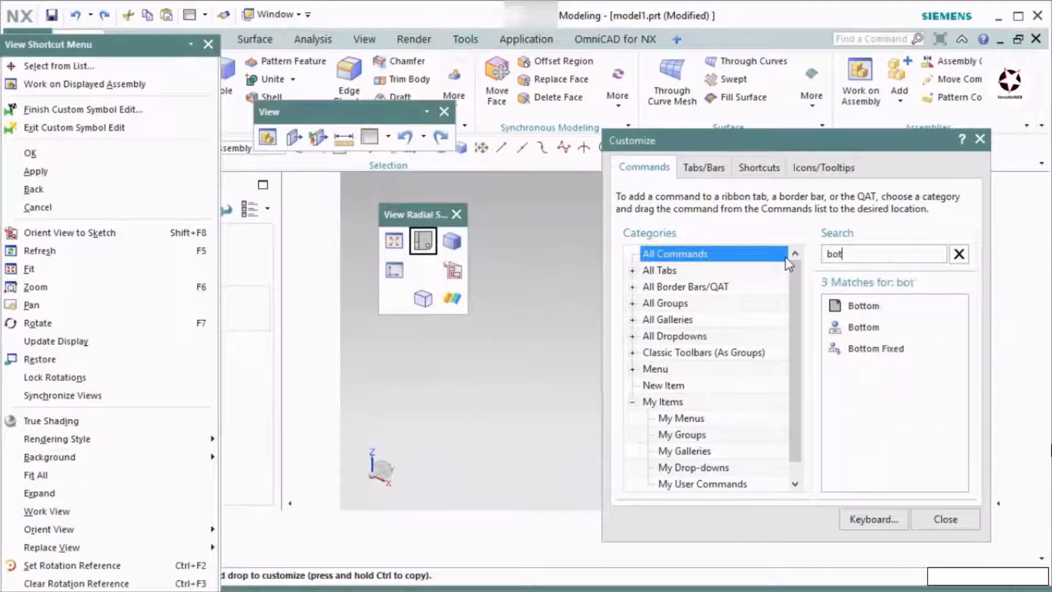
{"action": "type", "text": "t"}
{"action": "left_click_drag", "start_coordinate": [867, 305], "coordinate": [423, 298]}
Place the Left and Right view commands in the middle-left and middle-right slots of the View radial toolbar
{"action": "left_click_drag", "start_coordinate": [862, 253], "coordinate": [730, 253]}
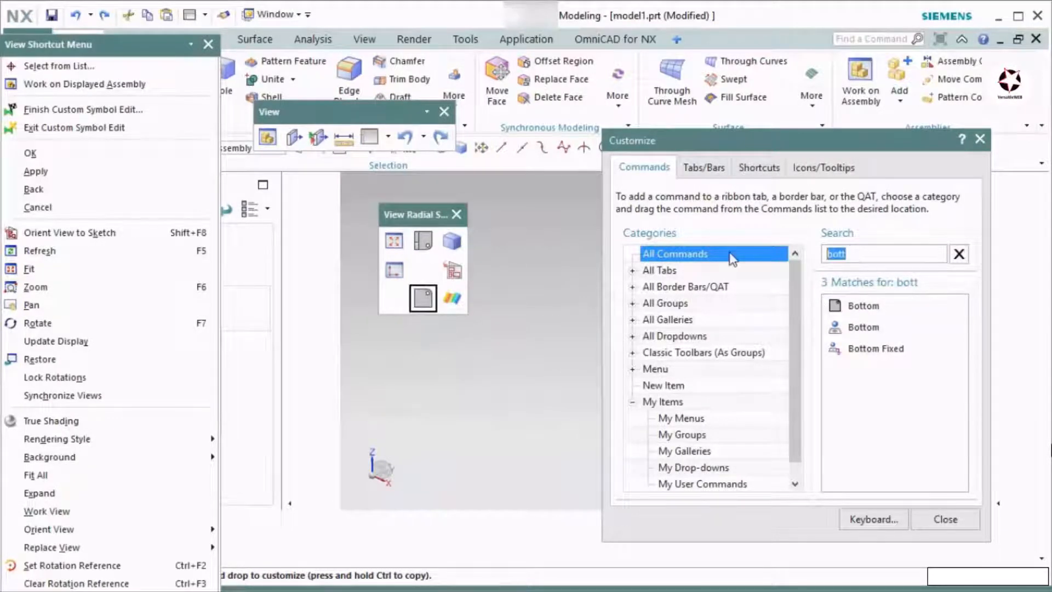
{"action": "type", "text": "left"}
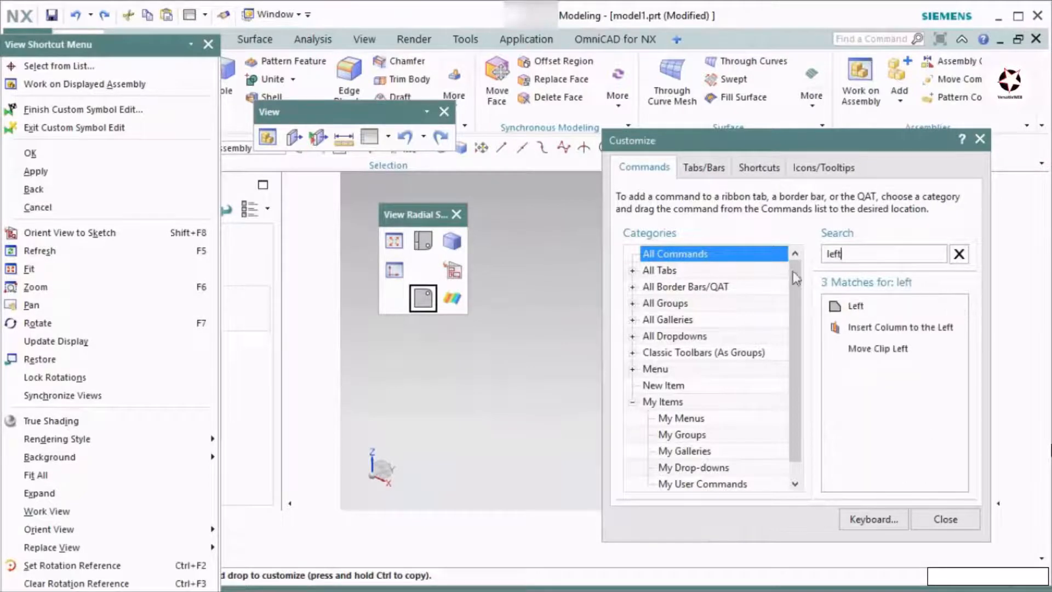
{"action": "left_click_drag", "start_coordinate": [836, 315], "coordinate": [394, 271]}
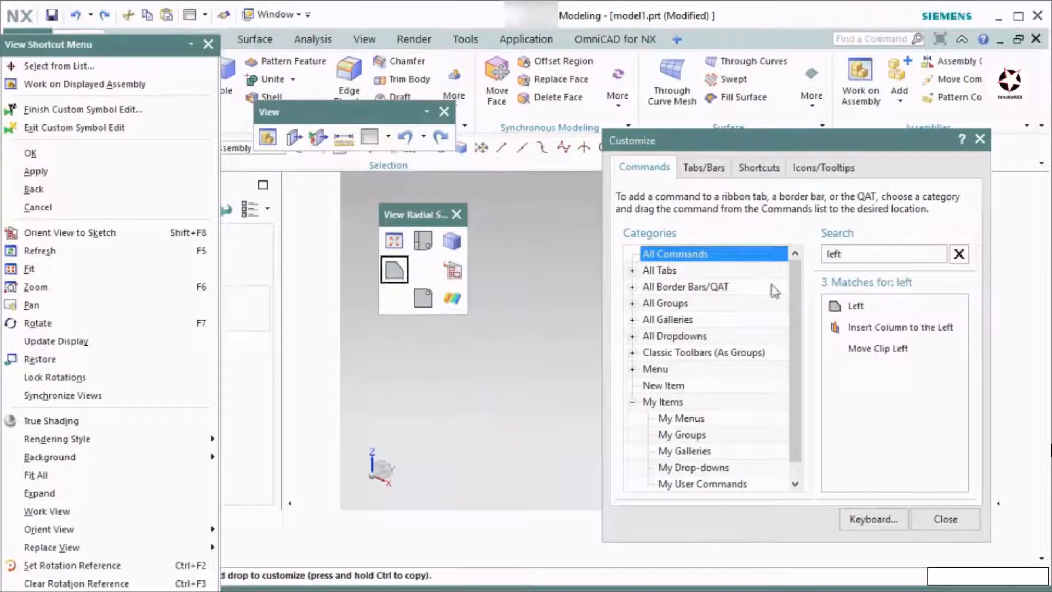
{"action": "left_click_drag", "start_coordinate": [862, 258], "coordinate": [745, 270]}
{"action": "type", "text": "ri"}
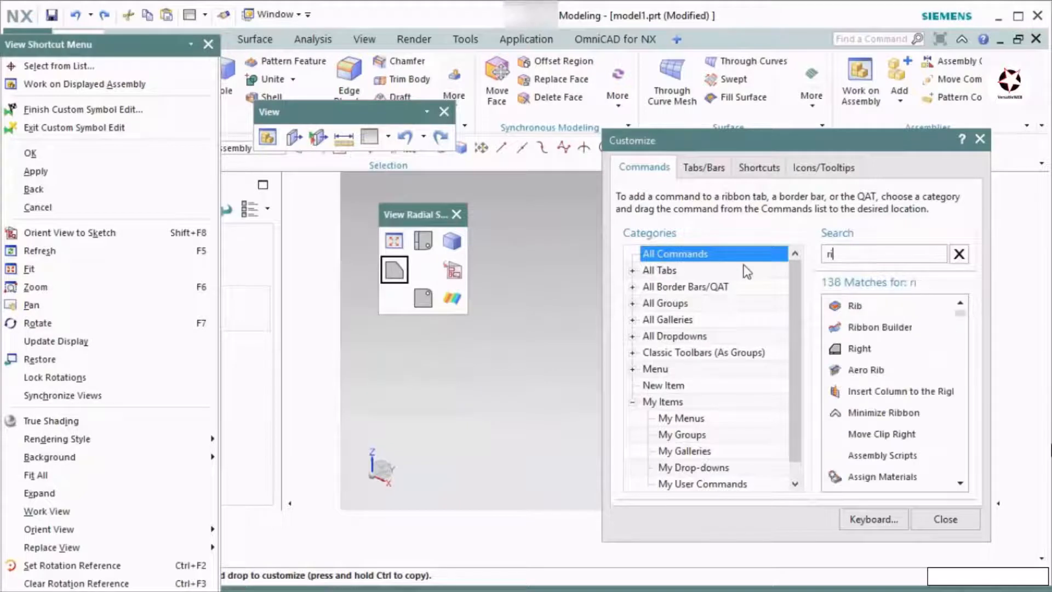
{"action": "type", "text": "ght"}
{"action": "left_click_drag", "start_coordinate": [859, 305], "coordinate": [452, 274]}
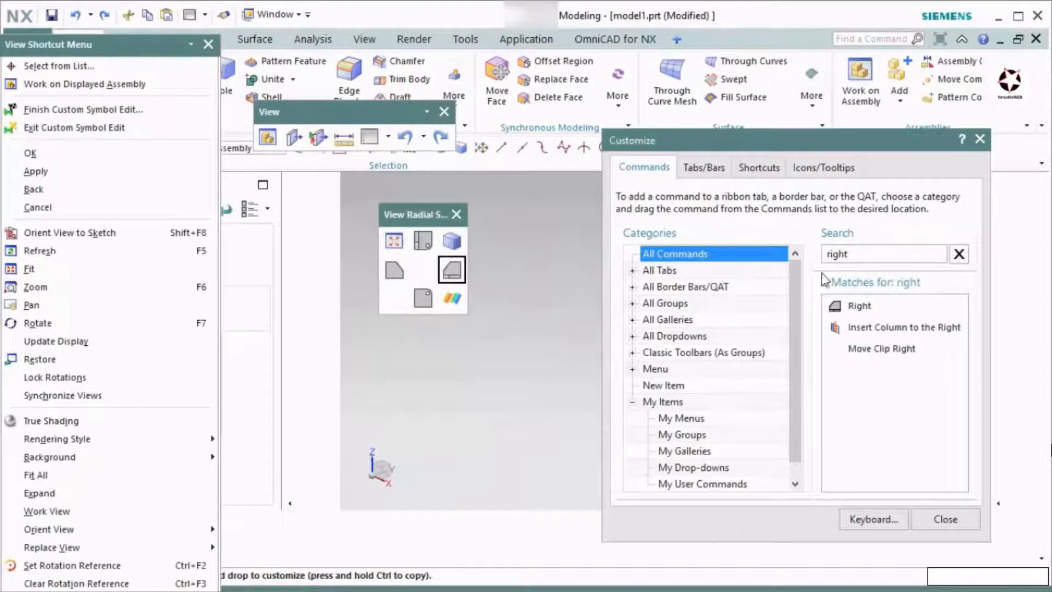
Place the Front and Back view commands in the lower-left and lower-right slots of the View radial toolbar, and close the customization
{"action": "key", "text": "ctrl+a"}
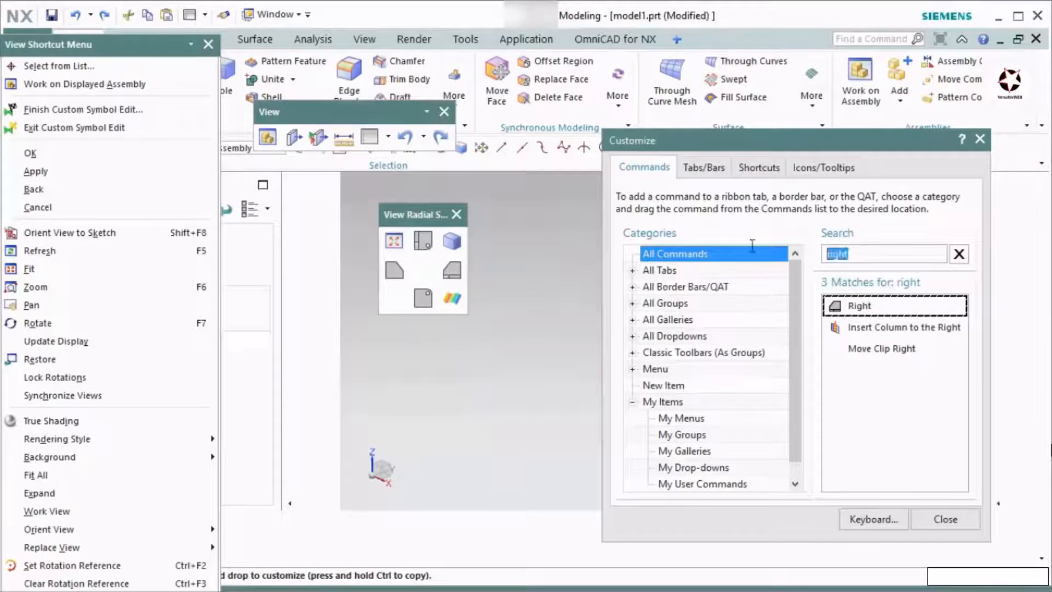
{"action": "type", "text": "front"}
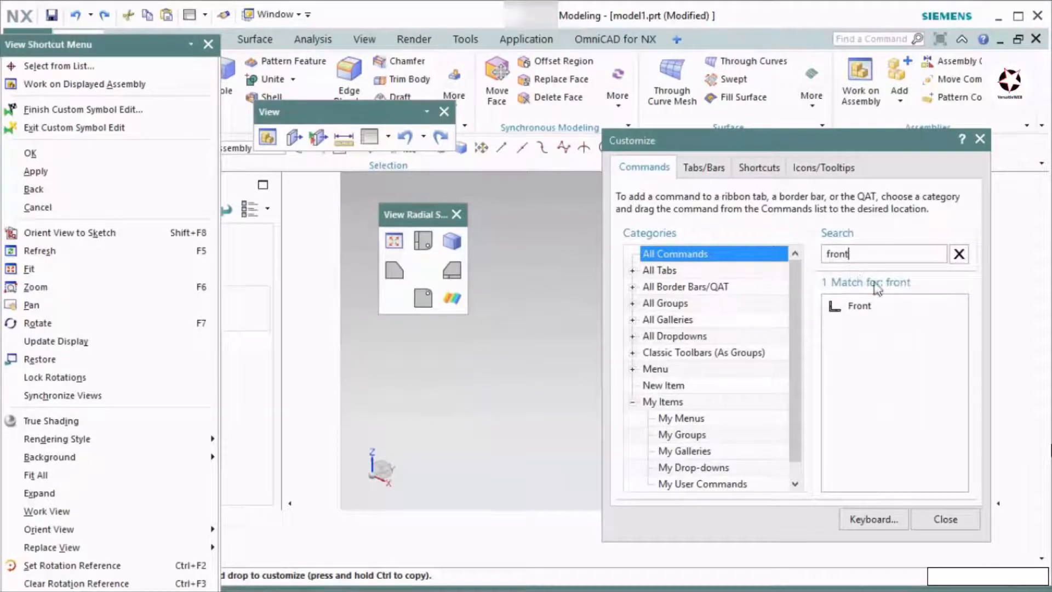
{"action": "left_click_drag", "start_coordinate": [865, 305], "coordinate": [395, 298]}
{"action": "key", "text": "ctrl+a"}
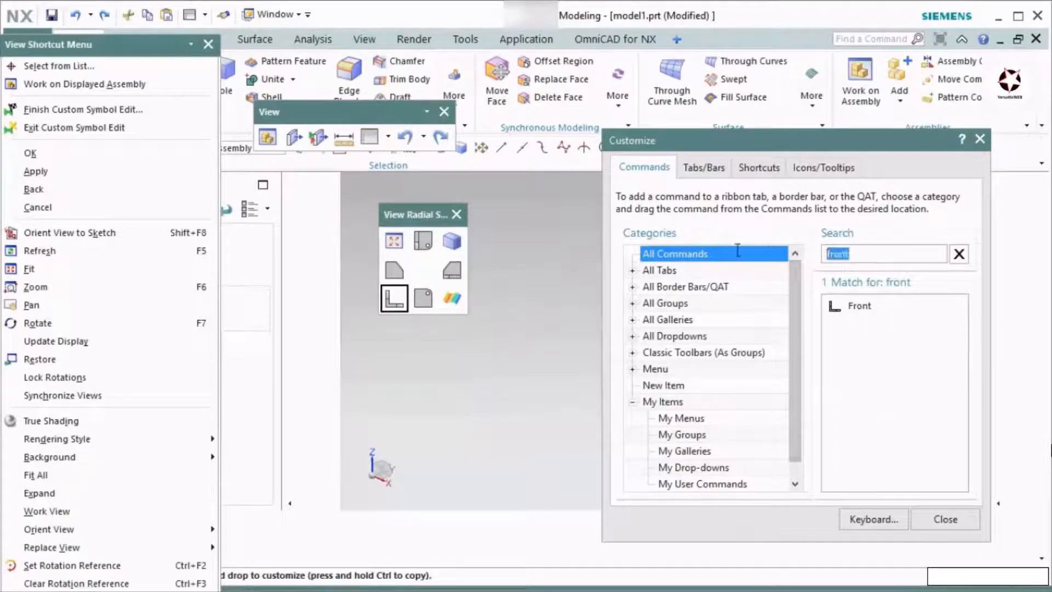
{"action": "type", "text": "back"}
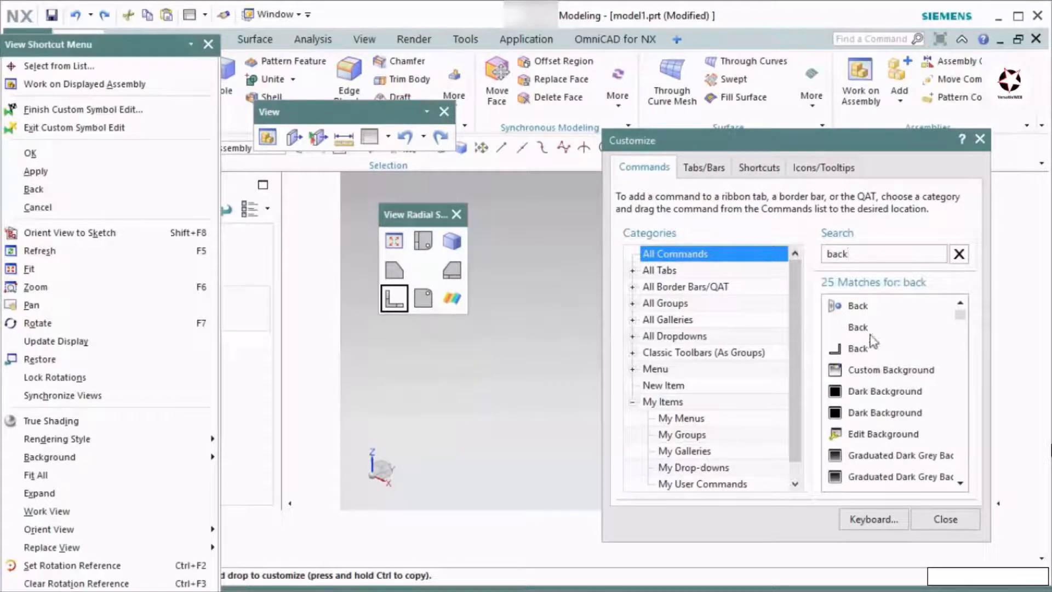
{"action": "left_click_drag", "start_coordinate": [872, 345], "coordinate": [448, 296]}
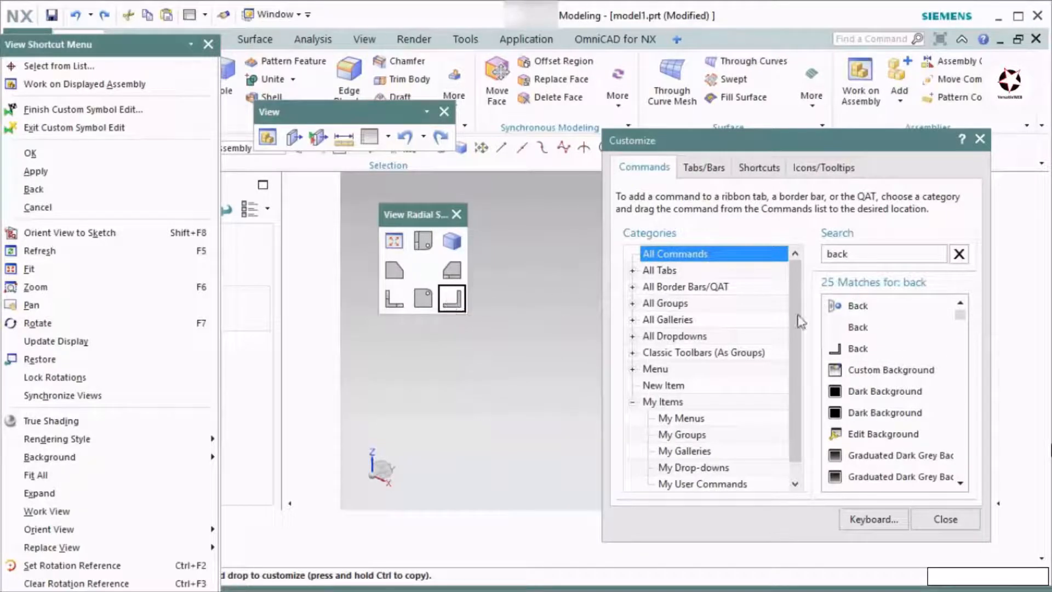
{"action": "left_click", "coordinate": [946, 519]}
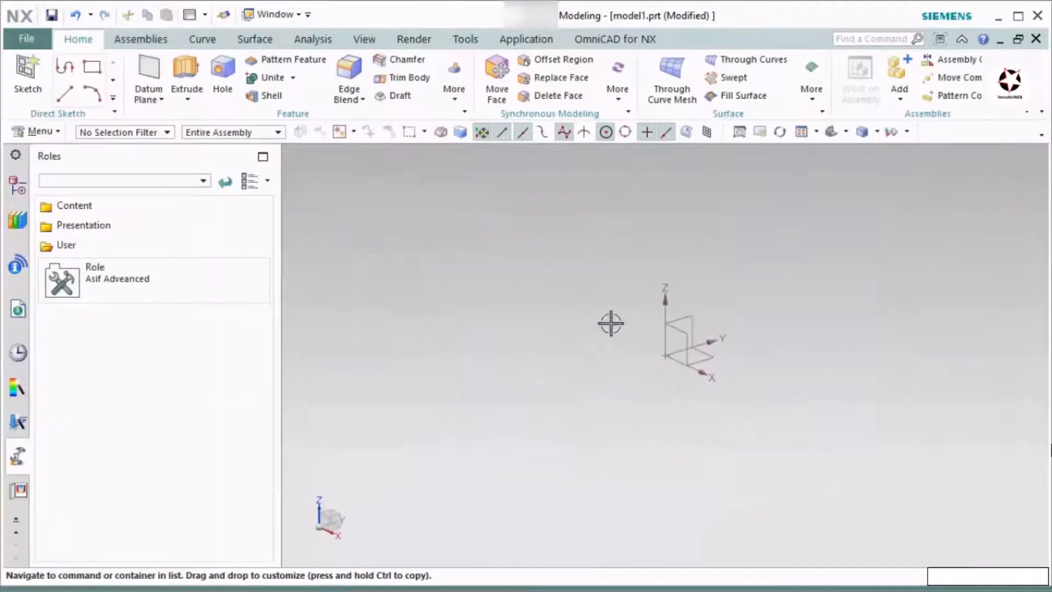
Check the customized View radial toolbar in the graphics area, and save the interface changes to the custom user role
{"action": "right_click", "coordinate": [415, 235]}
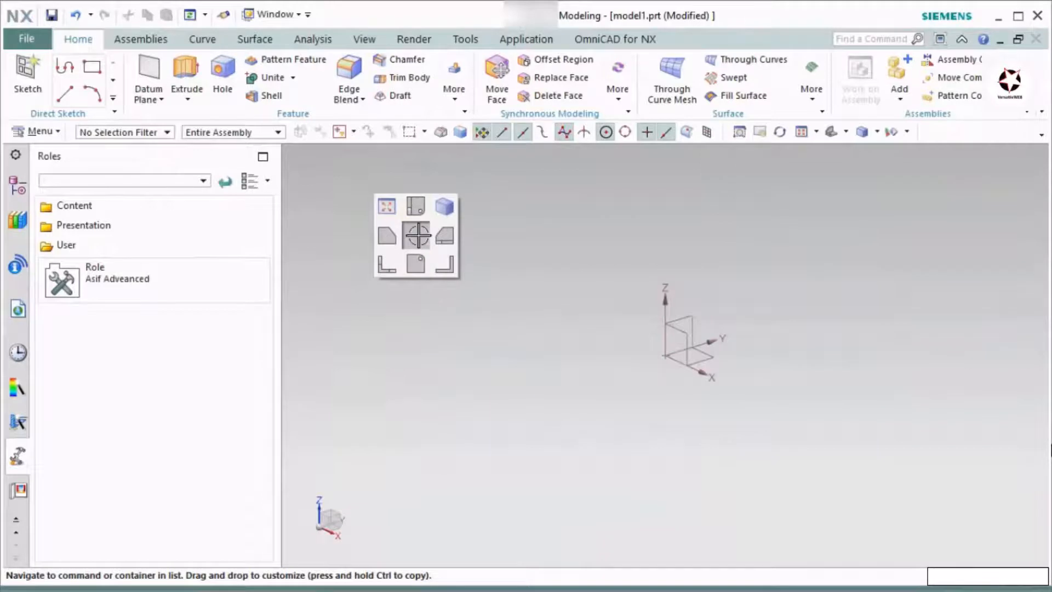
{"action": "left_click", "coordinate": [417, 235]}
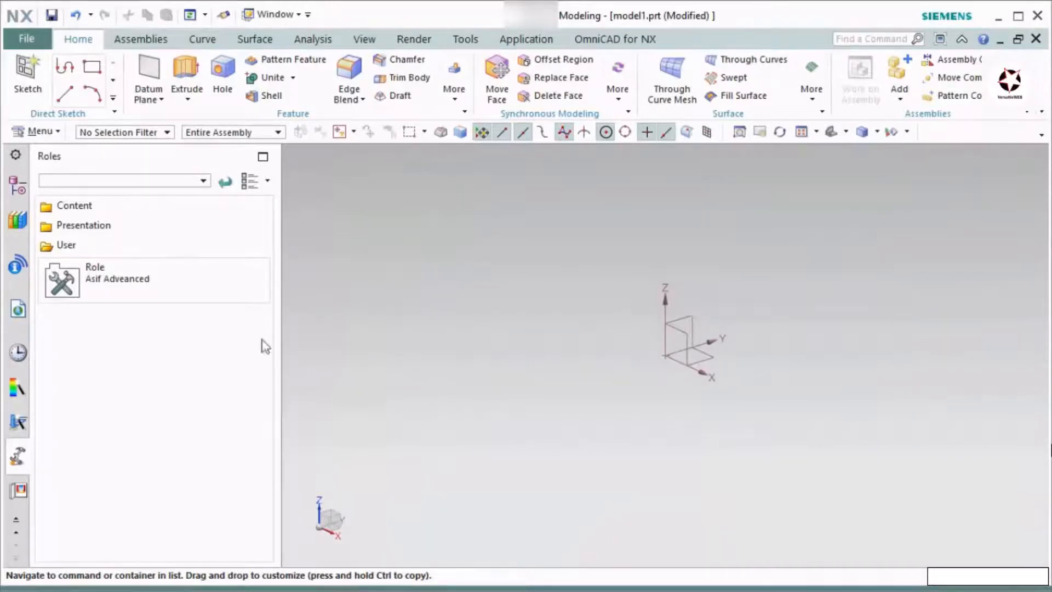
{"action": "right_click", "coordinate": [107, 278]}
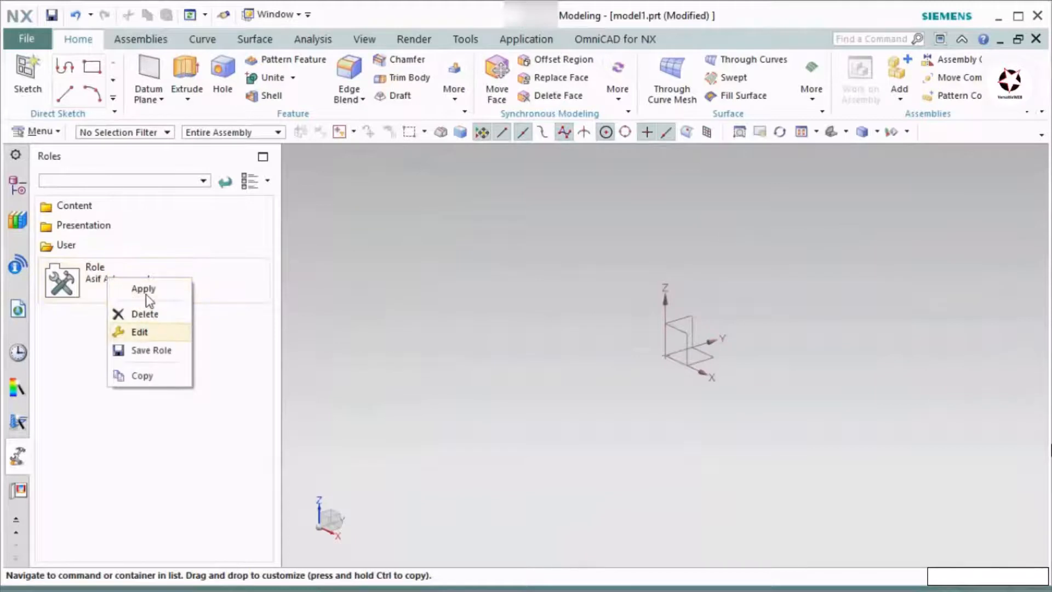
{"action": "key", "text": "Escape"}
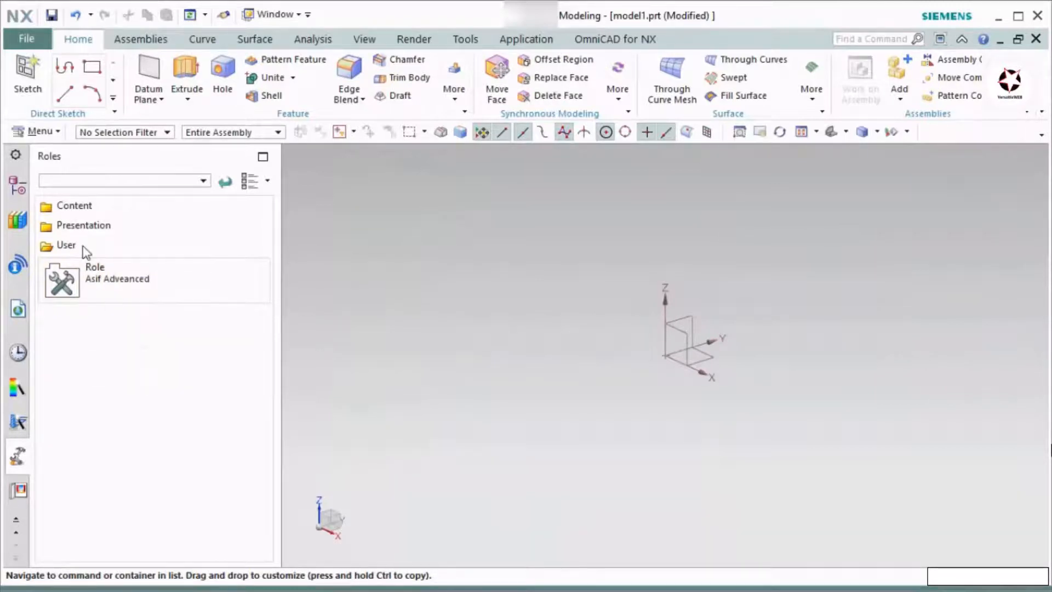
{"action": "left_click", "coordinate": [74, 206]}
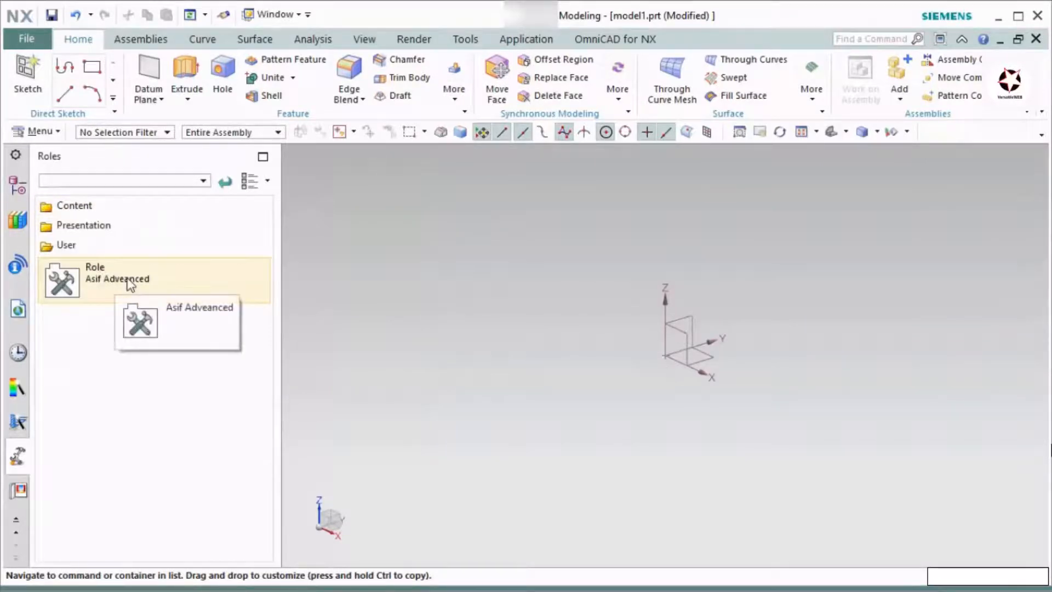
{"action": "right_click", "coordinate": [96, 274]}
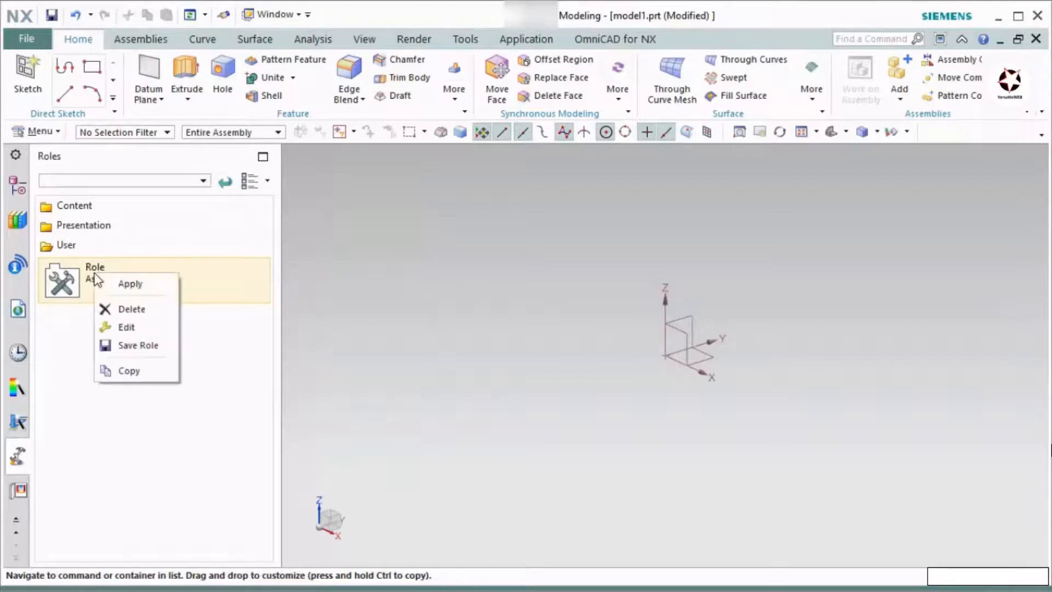
{"action": "left_click", "coordinate": [137, 346]}
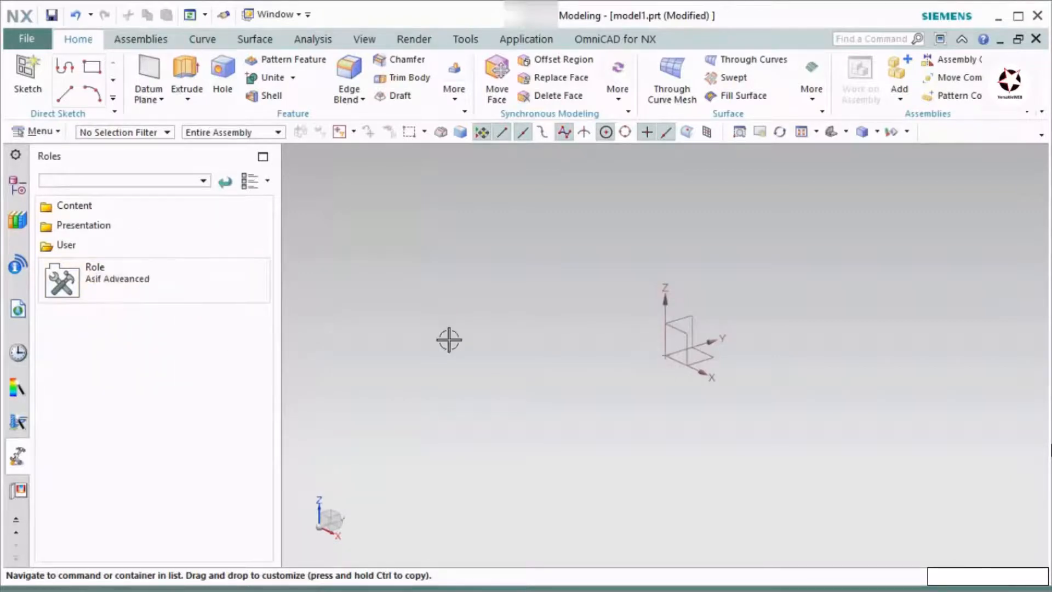
Apply the Advanced content role and display its View radial toolbar in the graphics area
{"action": "left_click", "coordinate": [81, 207]}
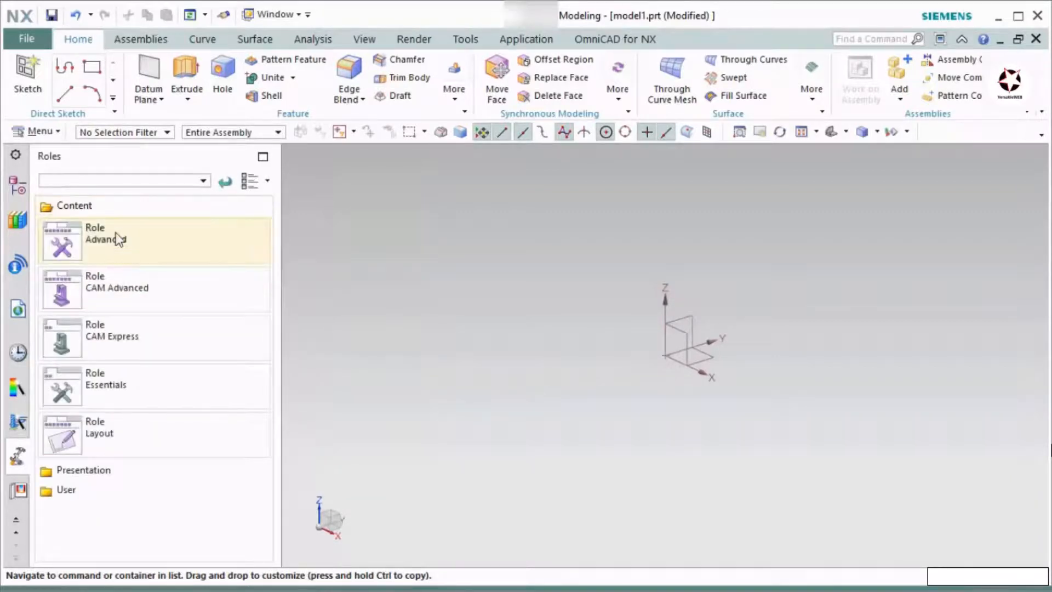
{"action": "left_click", "coordinate": [137, 243]}
{"action": "right_click_drag", "start_coordinate": [374, 251], "coordinate": [363, 257]}
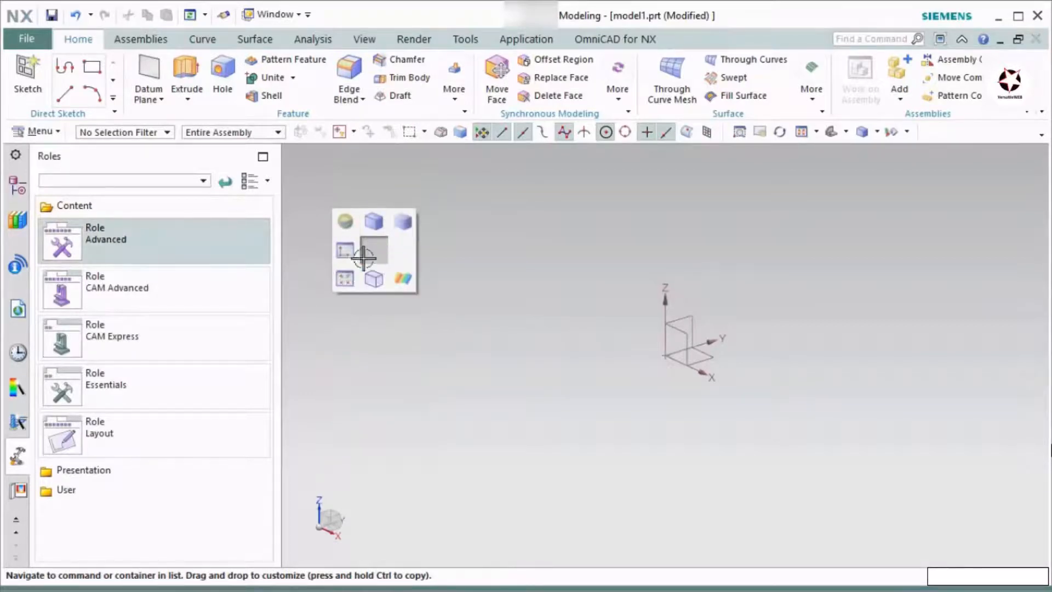
Reapply the custom role from the User roles and display its View radial toolbar
{"action": "left_click", "coordinate": [106, 210]}
{"action": "left_click", "coordinate": [104, 246]}
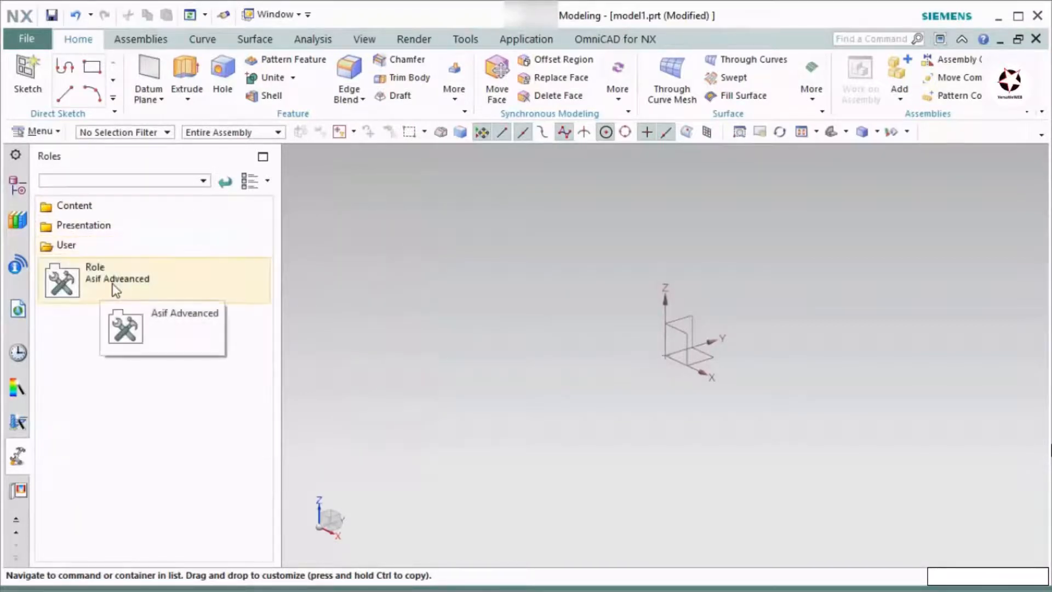
{"action": "left_click", "coordinate": [115, 288]}
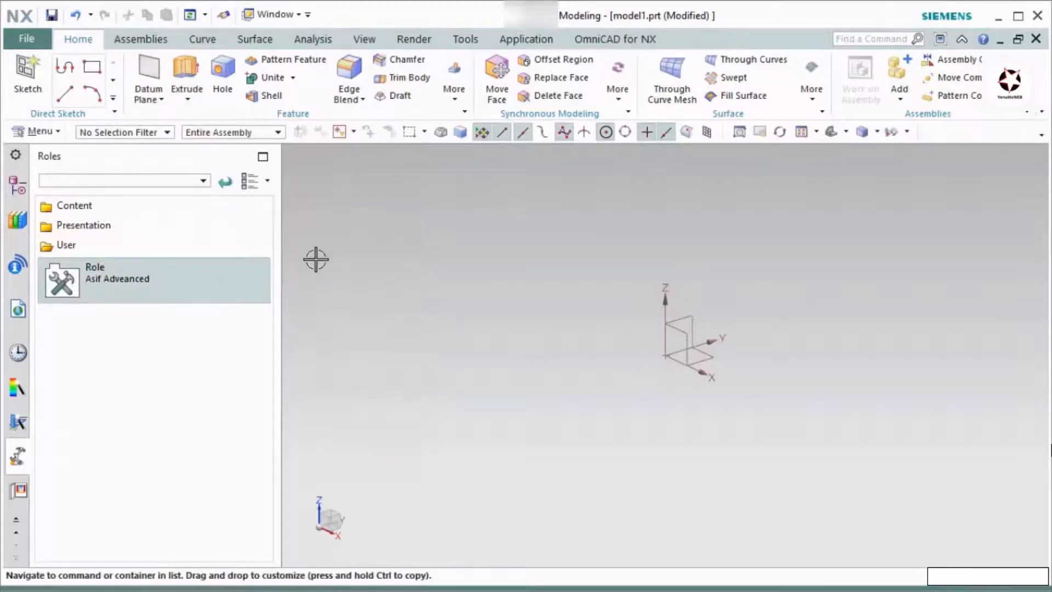
{"action": "mouse_move", "coordinate": [362, 250]}
{"action": "right_mouse_down"}
{"action": "mouse_move", "coordinate": [385, 225]}
{"action": "mouse_move", "coordinate": [364, 253]}
{"action": "right_mouse_up"}
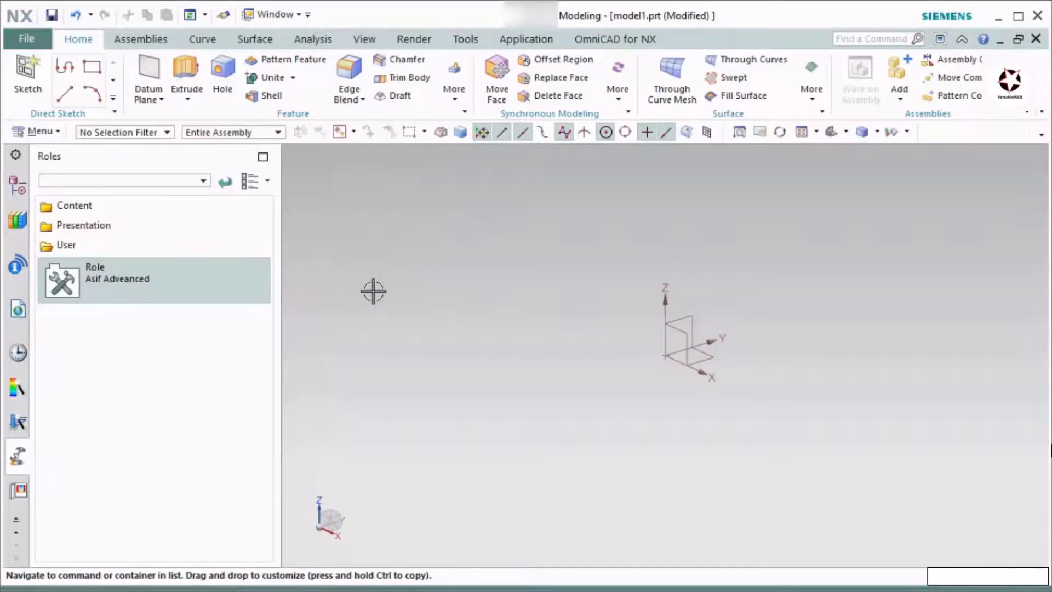
Save the current interface layout to the active custom user role again
{"action": "mouse_move", "coordinate": [112, 285]}
{"action": "left_mouse_down"}
{"action": "mouse_move", "coordinate": [118, 315]}
{"action": "mouse_move", "coordinate": [356, 291]}
{"action": "mouse_move", "coordinate": [340, 327]}
{"action": "mouse_move", "coordinate": [108, 291]}
{"action": "left_mouse_up"}
{"action": "right_click", "coordinate": [103, 284]}
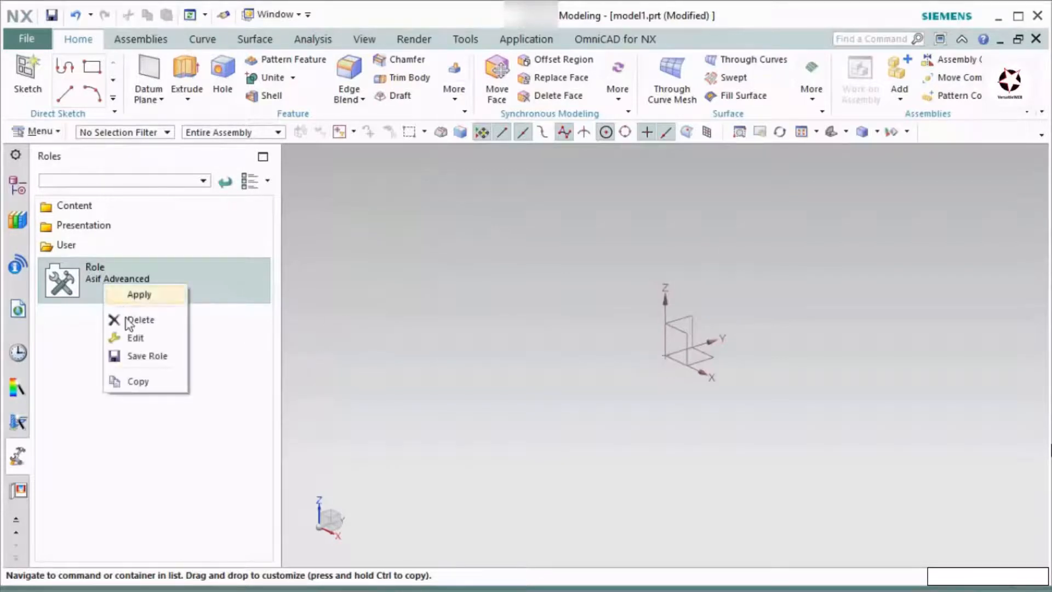
{"action": "left_click", "coordinate": [138, 357]}
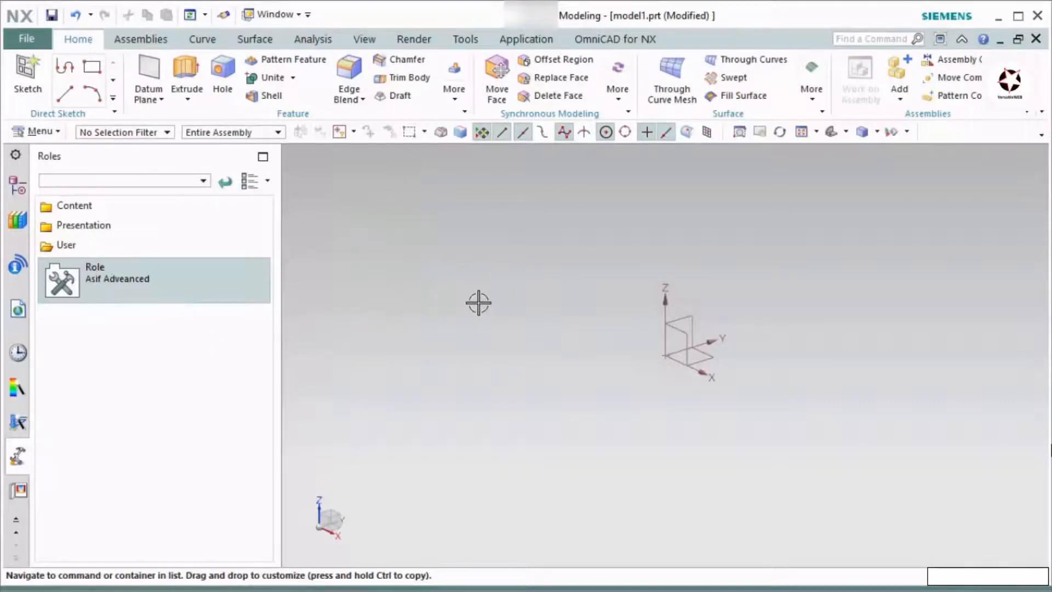
{"action": "right_click", "coordinate": [113, 282]}
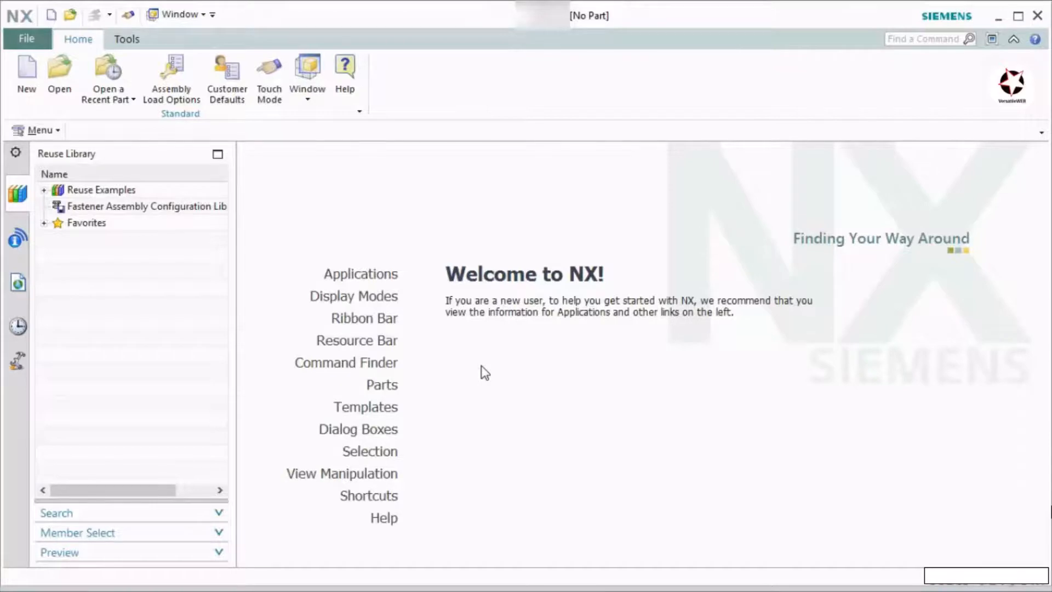
Start a new file and preview the Model and Sheet Metal part templates
{"action": "left_click", "coordinate": [28, 38]}
{"action": "left_click", "coordinate": [47, 63]}
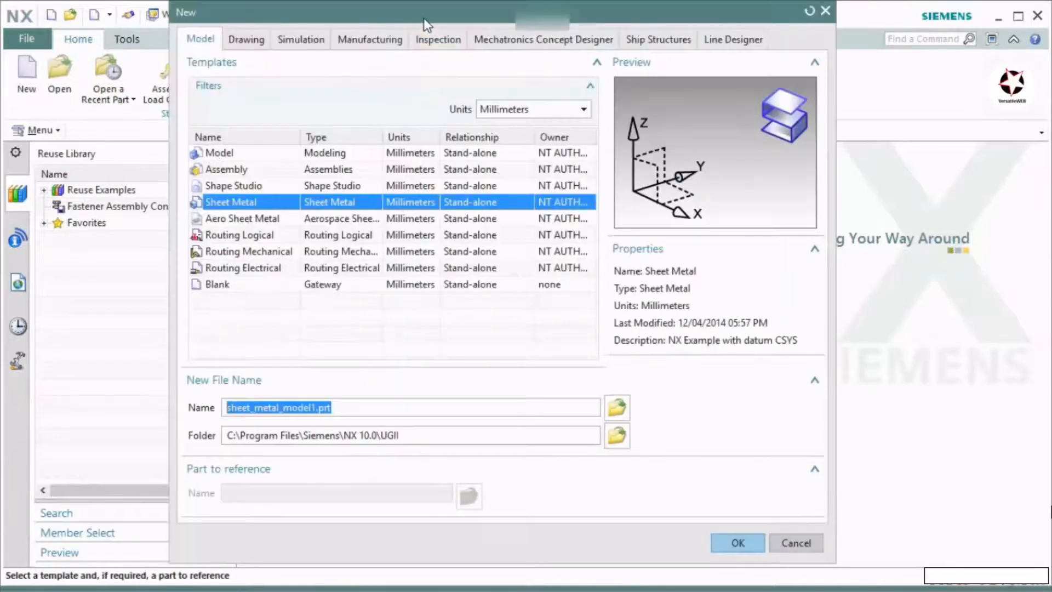
{"action": "left_click_drag", "start_coordinate": [423, 17], "coordinate": [421, 53]}
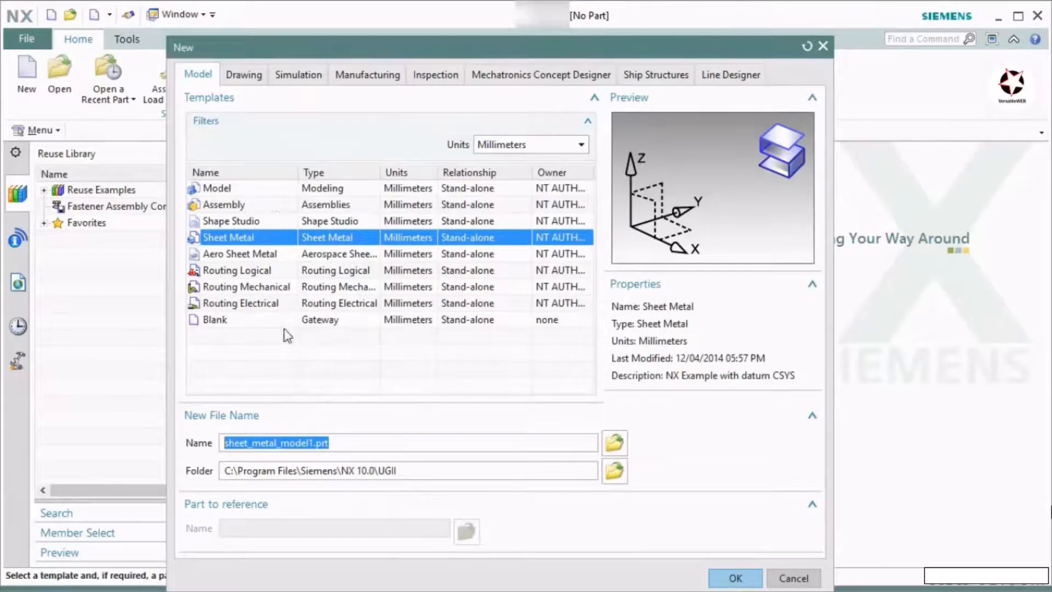
{"action": "left_click", "coordinate": [229, 189]}
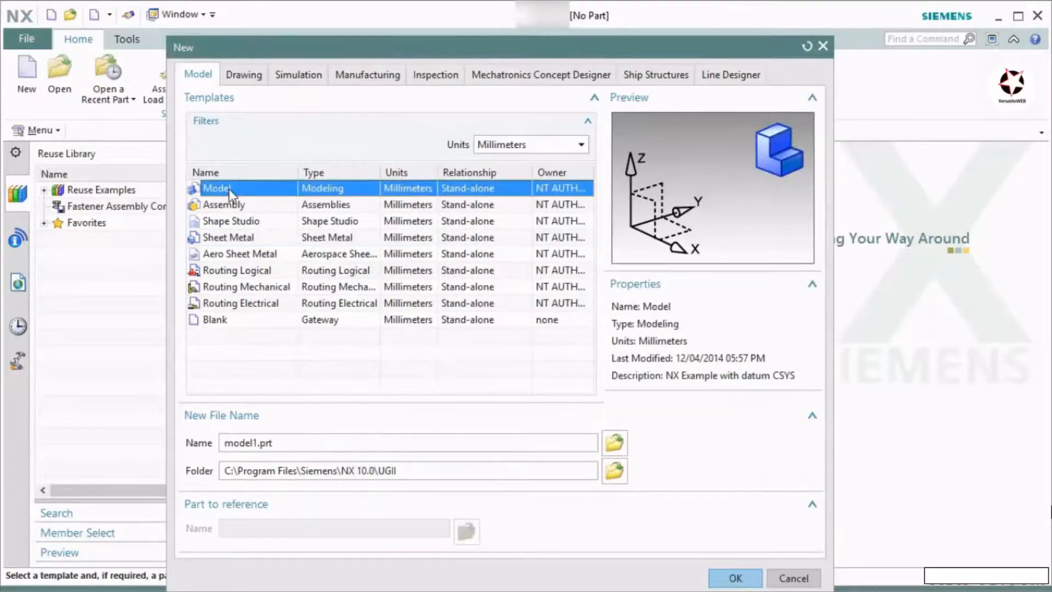
{"action": "left_click", "coordinate": [232, 237]}
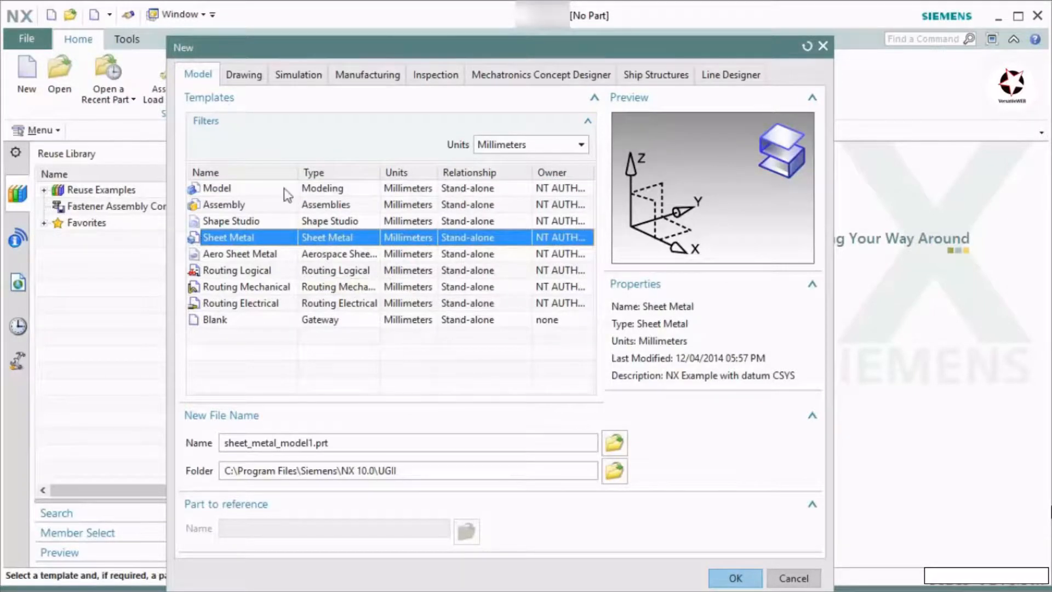
Browse the Drawing, Simulation, Manufacturing and Inspection template categories for new files
{"action": "left_click", "coordinate": [241, 79]}
{"action": "left_click", "coordinate": [302, 75]}
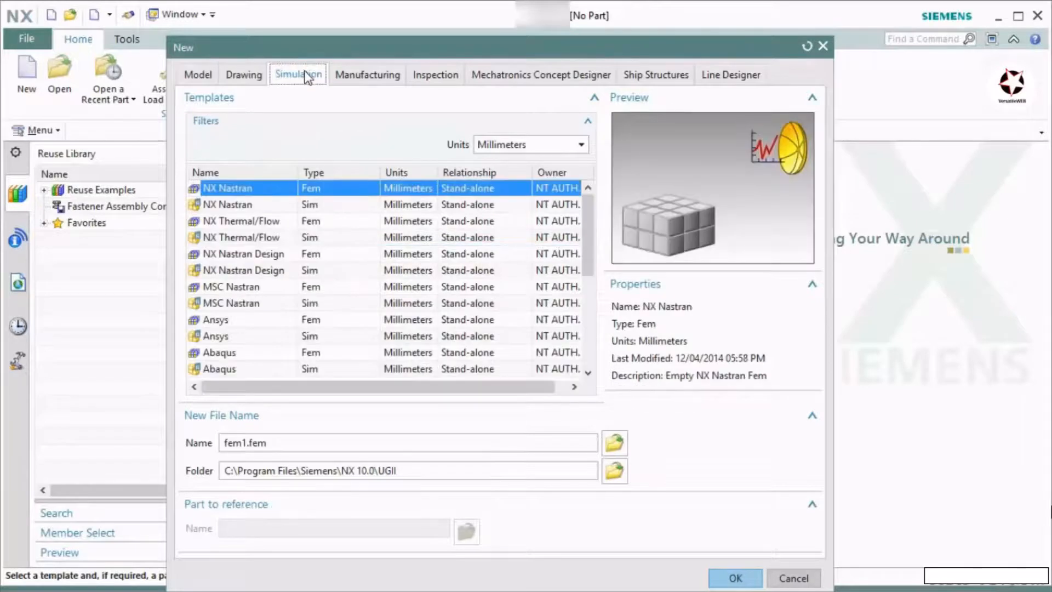
{"action": "left_click", "coordinate": [363, 76]}
{"action": "left_click", "coordinate": [439, 80]}
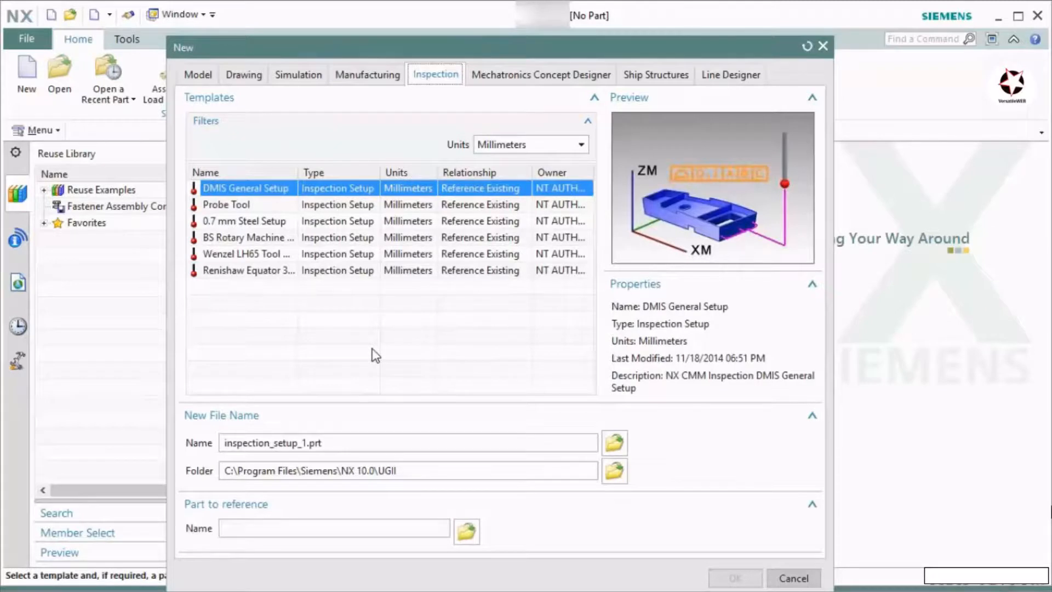
Create a new part in millimetres from the Model template
{"action": "left_click", "coordinate": [199, 75]}
{"action": "left_click", "coordinate": [278, 192]}
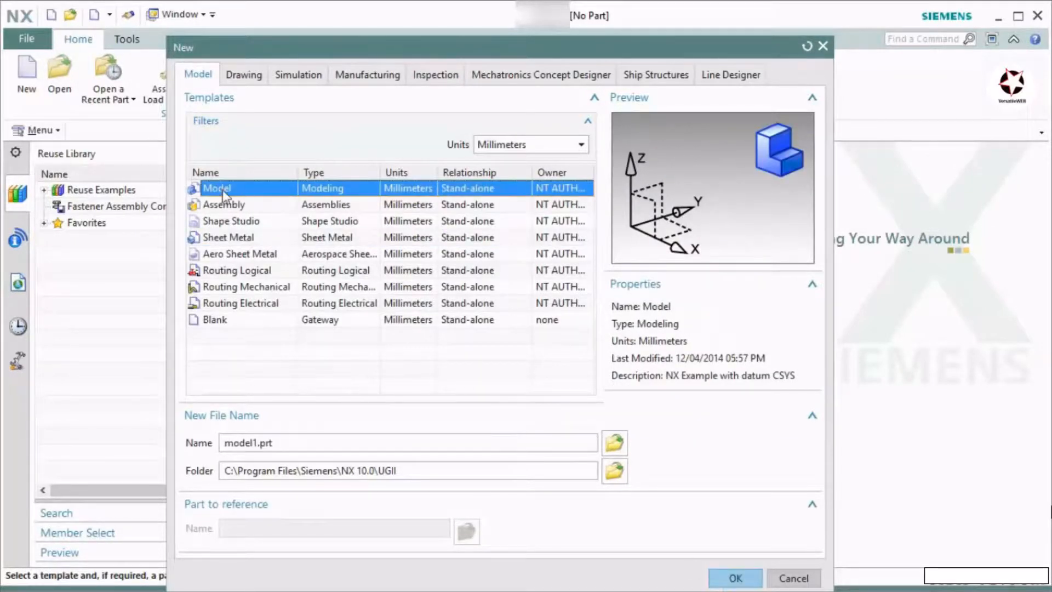
{"action": "left_click", "coordinate": [735, 576]}
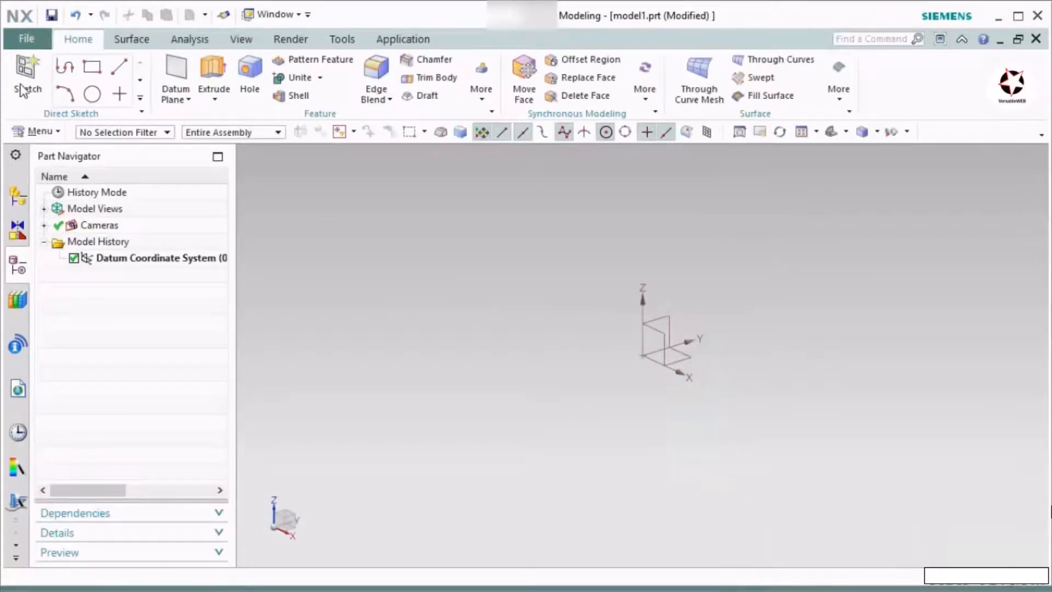
Show the available roles and apply the Essentials content role
{"action": "left_click", "coordinate": [18, 389]}
{"action": "left_click", "coordinate": [17, 459]}
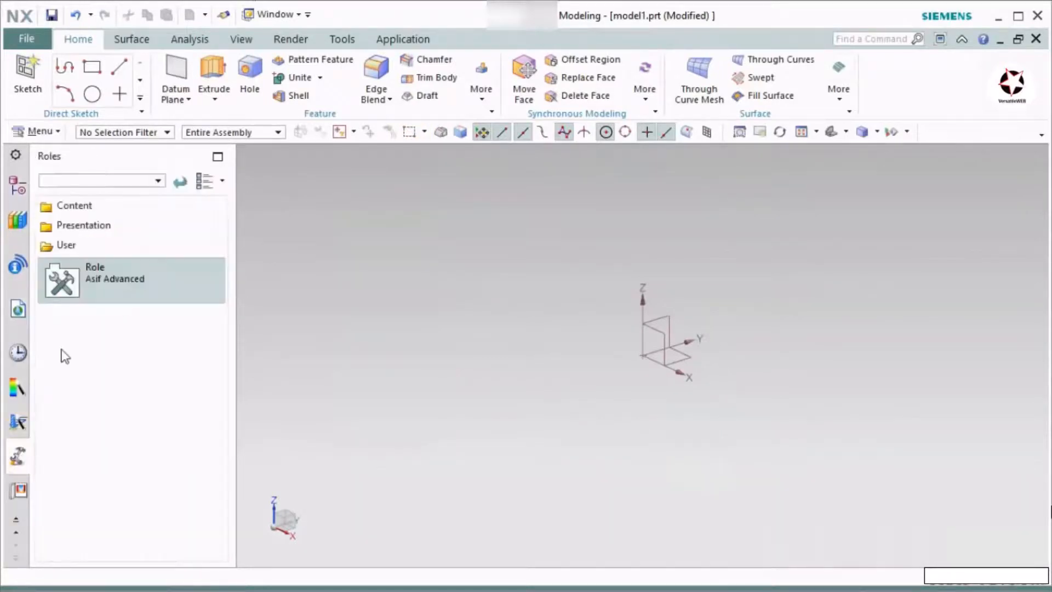
{"action": "left_click", "coordinate": [101, 205]}
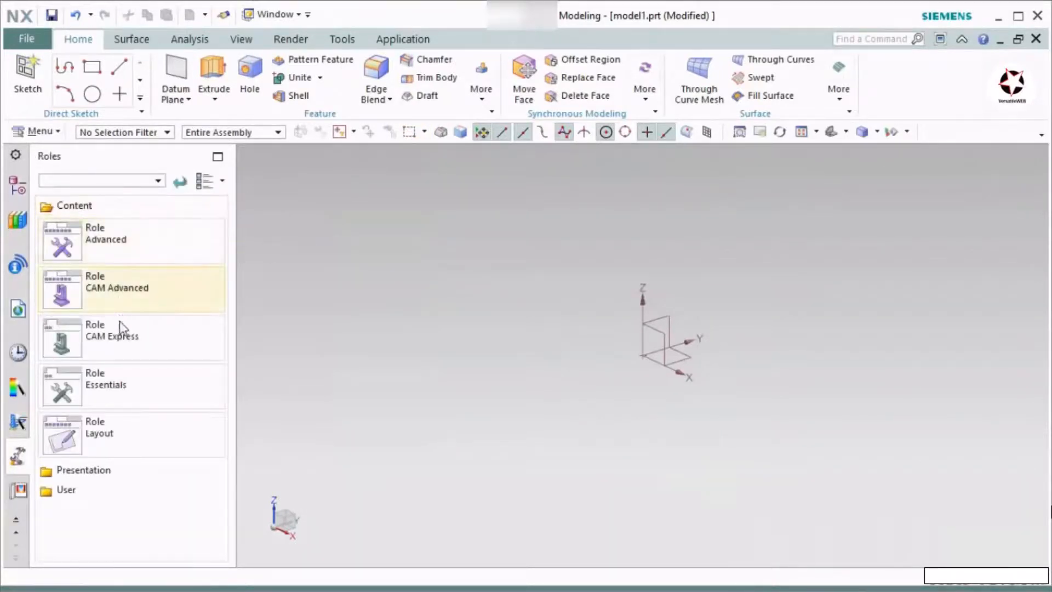
{"action": "left_click", "coordinate": [124, 387]}
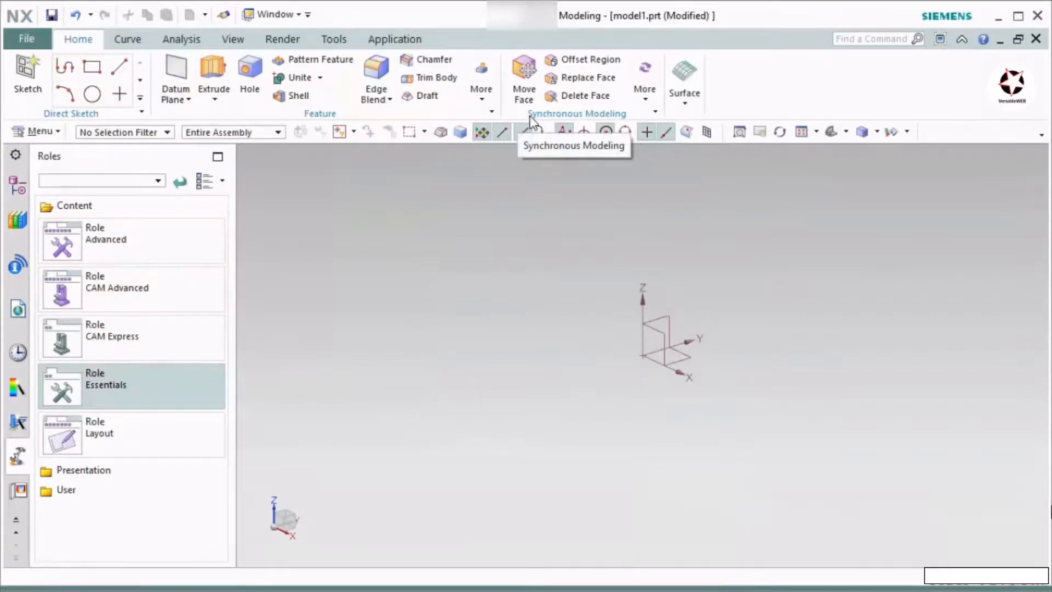
Create a new part in millimetres from the Sheet Metal template
{"action": "left_click", "coordinate": [27, 42]}
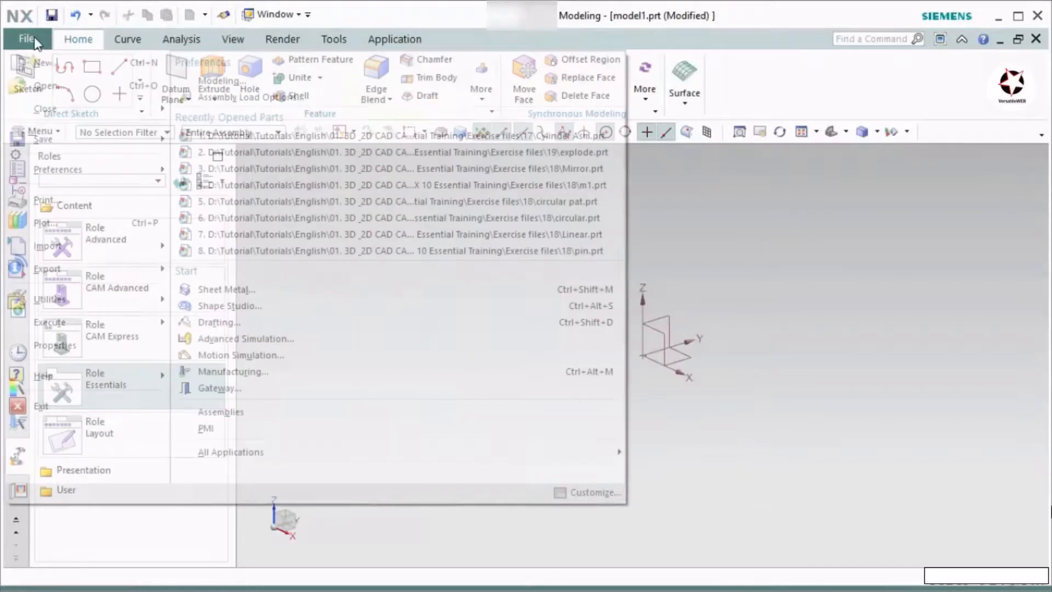
{"action": "left_click", "coordinate": [38, 61]}
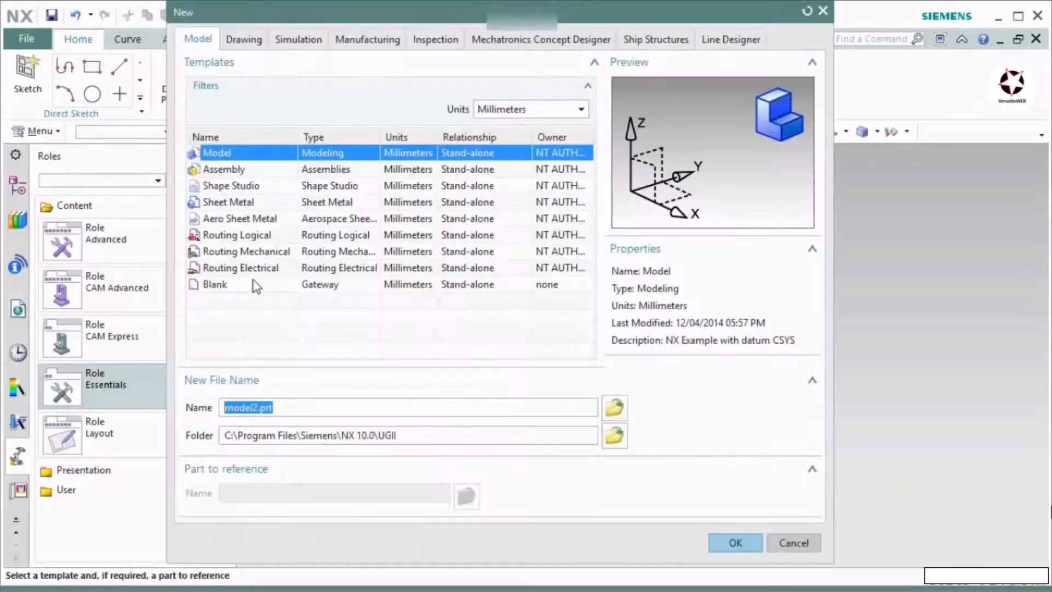
{"action": "left_click", "coordinate": [213, 202]}
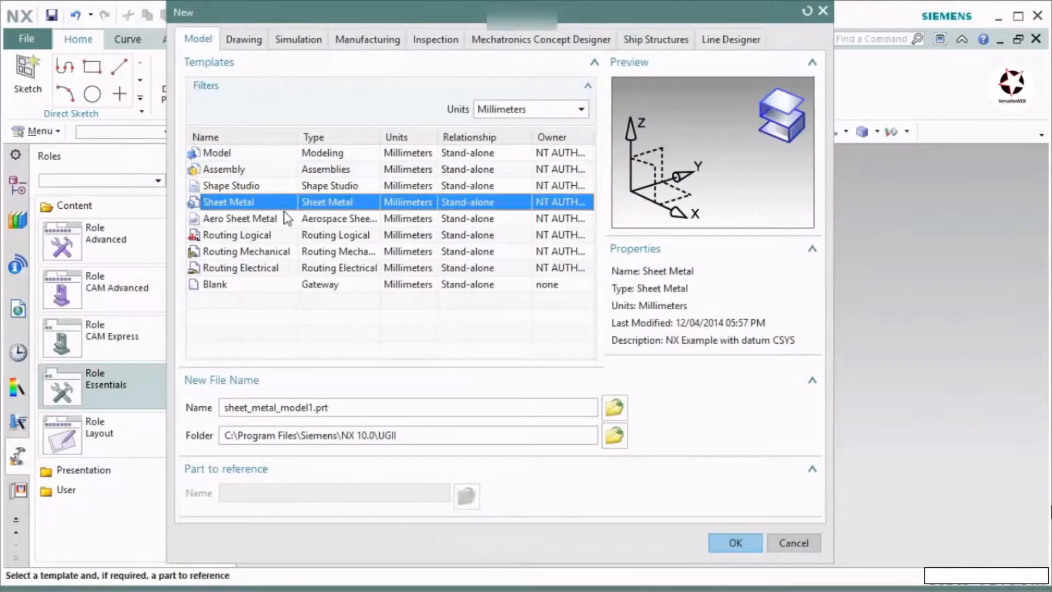
{"action": "left_click", "coordinate": [739, 544]}
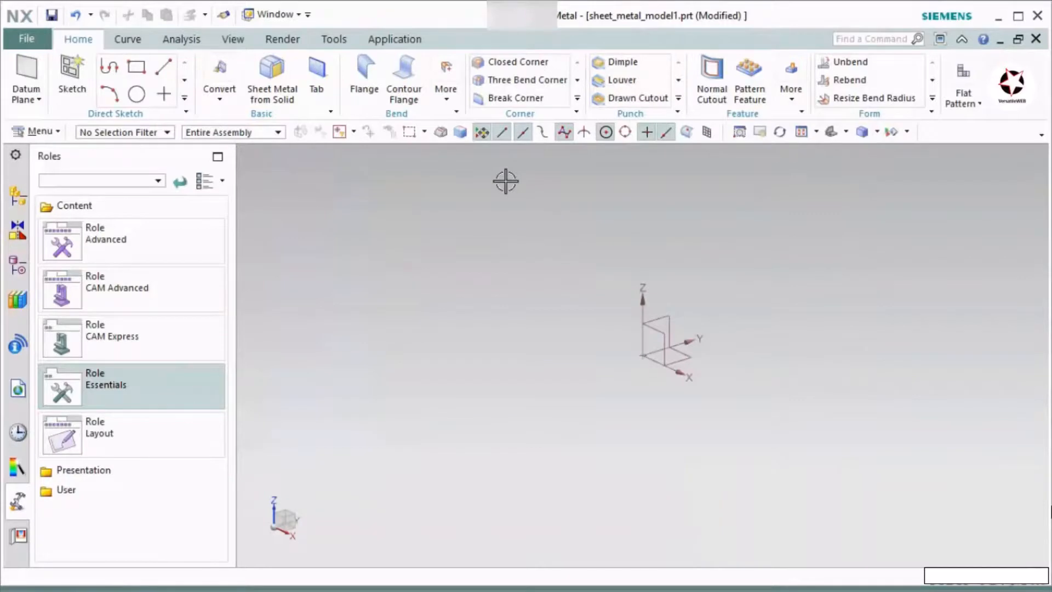
Create an A3 - Size drawing file that references the sheet metal part, leaving the title block cells unfilled
{"action": "left_click", "coordinate": [27, 39]}
{"action": "left_click", "coordinate": [49, 65]}
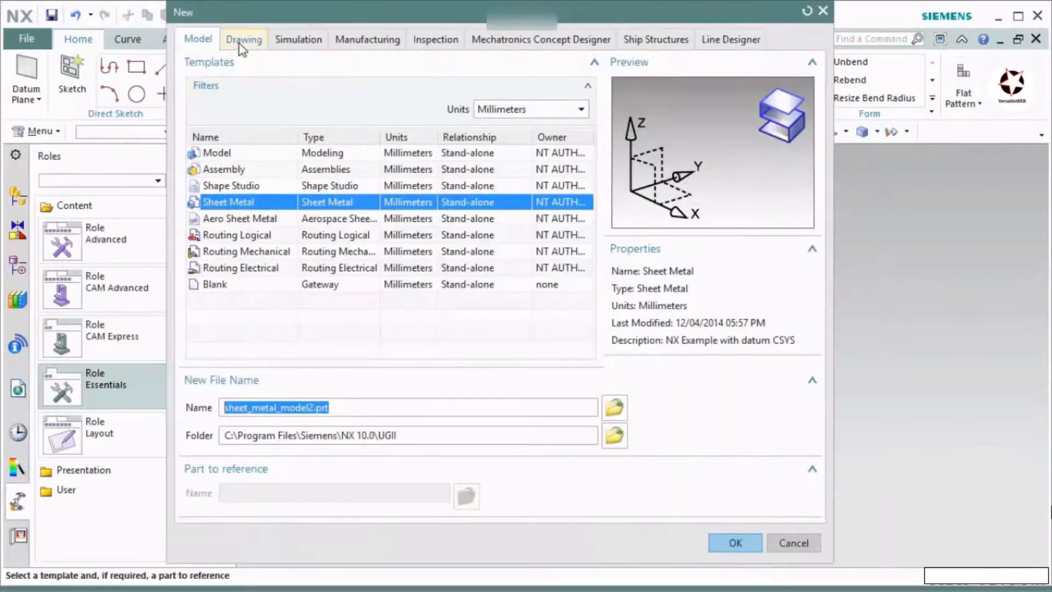
{"action": "left_click", "coordinate": [244, 39]}
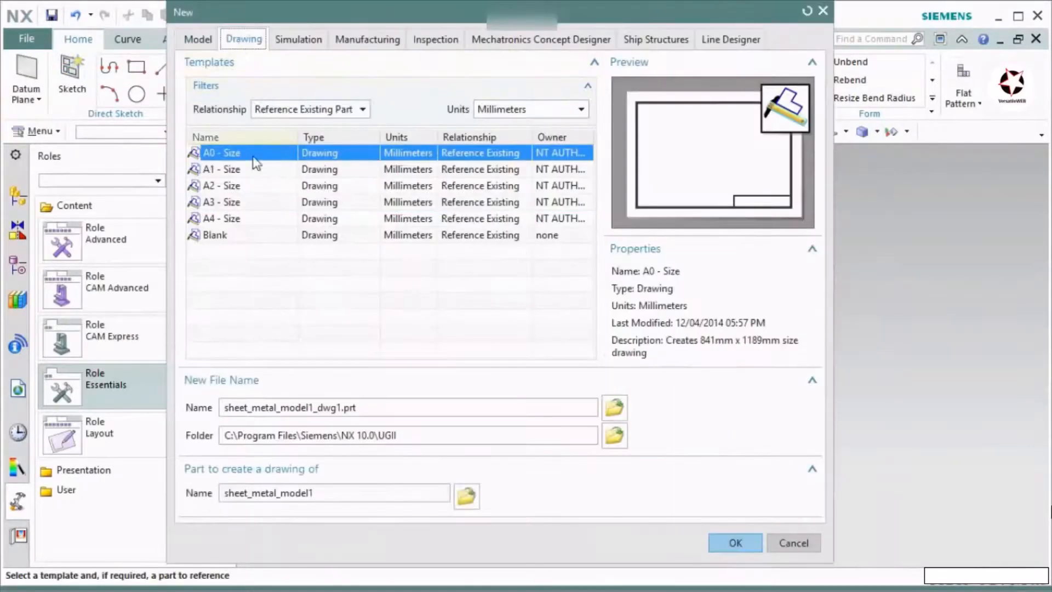
{"action": "left_click", "coordinate": [239, 203]}
{"action": "left_click", "coordinate": [735, 542]}
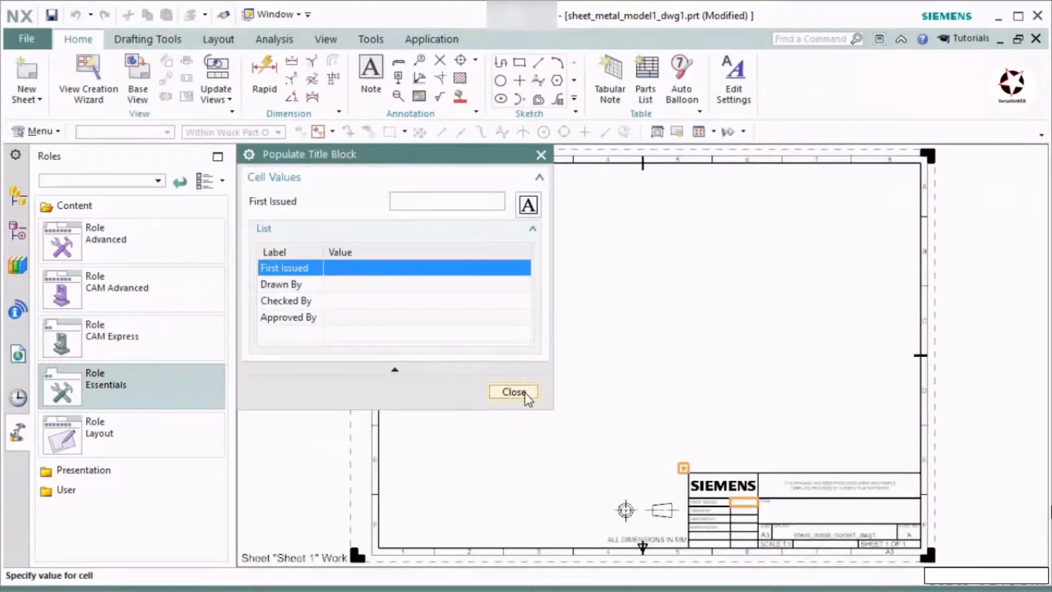
{"action": "left_click", "coordinate": [513, 392]}
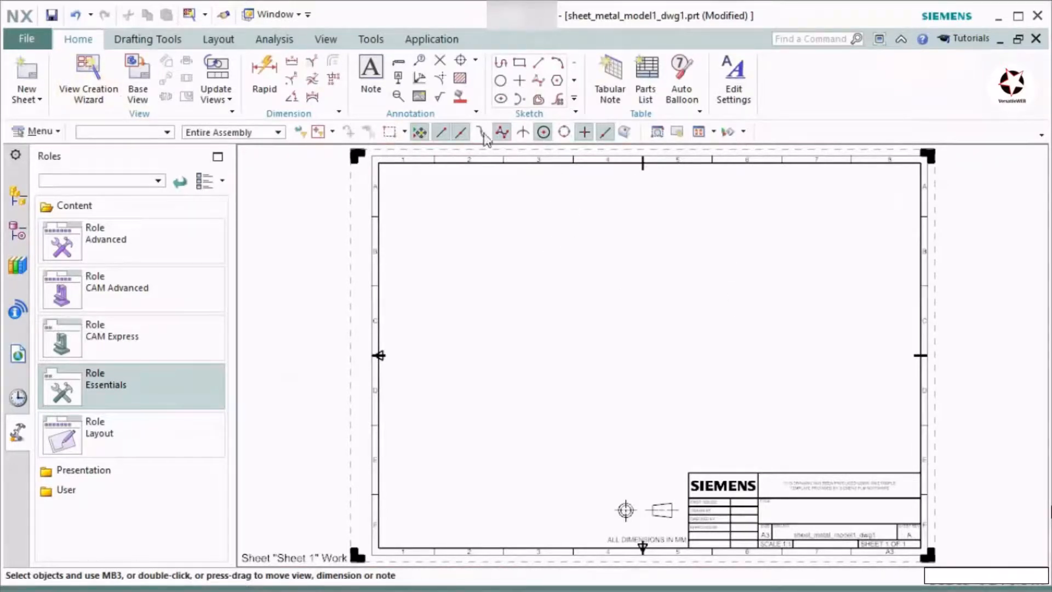
Preview the Assembly, Shape Studio and Sheet Metal templates, and create a new millimetre part from the Model template
{"action": "left_click", "coordinate": [40, 46]}
{"action": "left_click", "coordinate": [57, 68]}
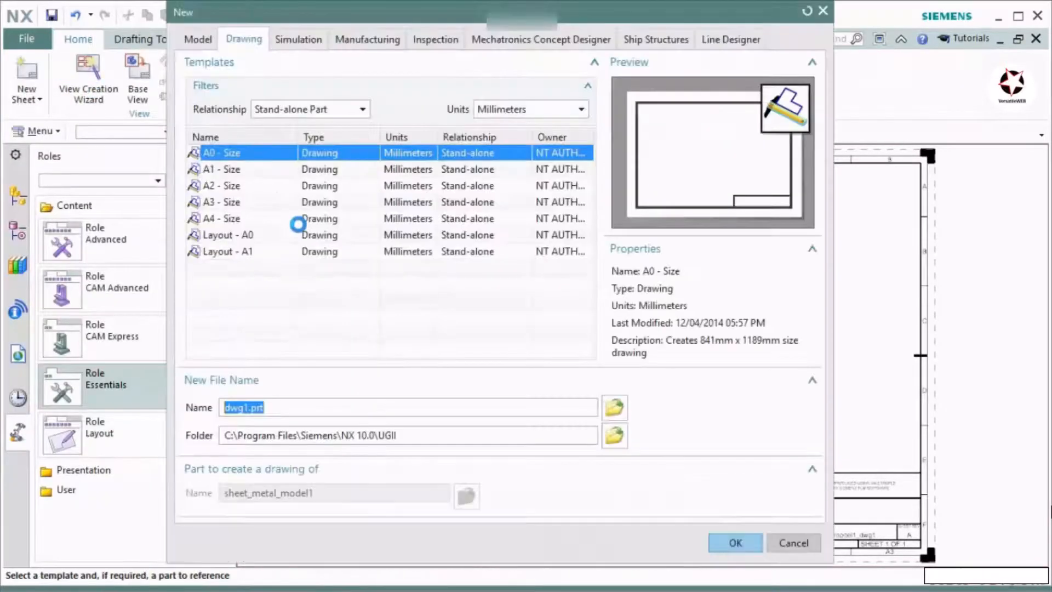
{"action": "left_click", "coordinate": [200, 40]}
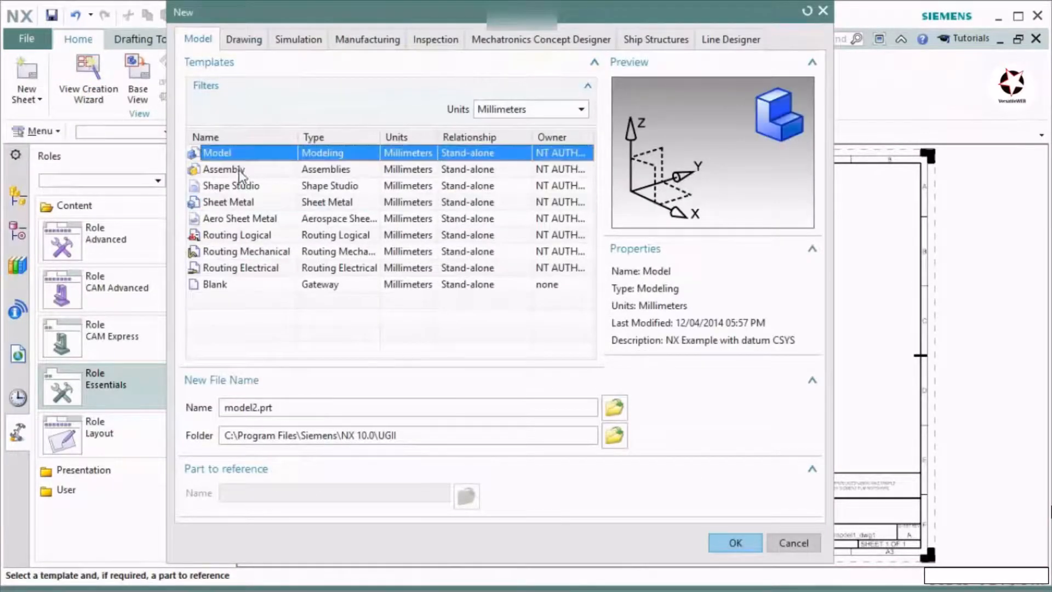
{"action": "left_click", "coordinate": [239, 173]}
{"action": "left_click", "coordinate": [244, 186]}
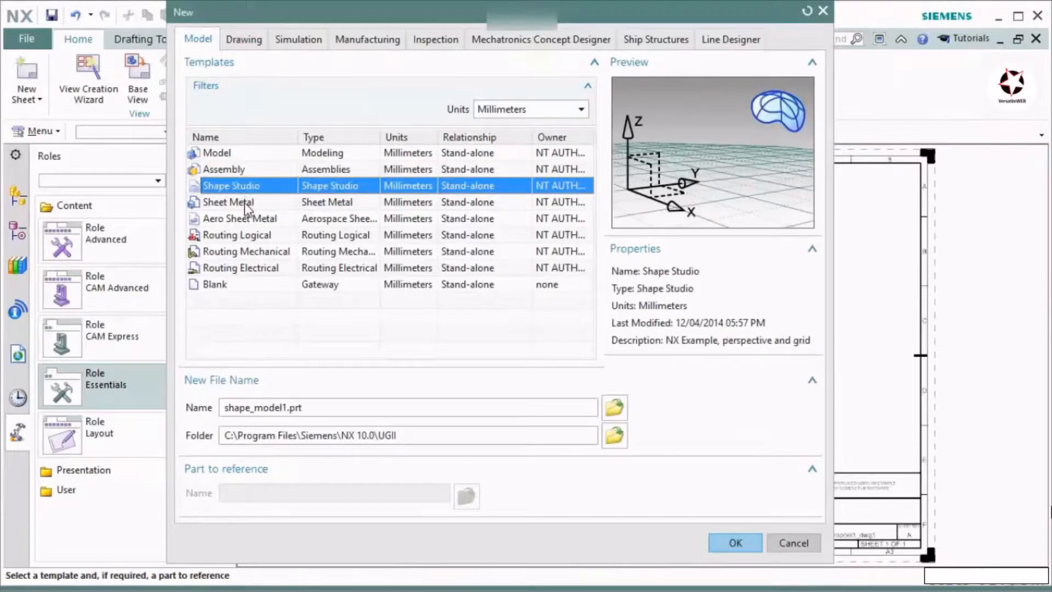
{"action": "left_click", "coordinate": [244, 202]}
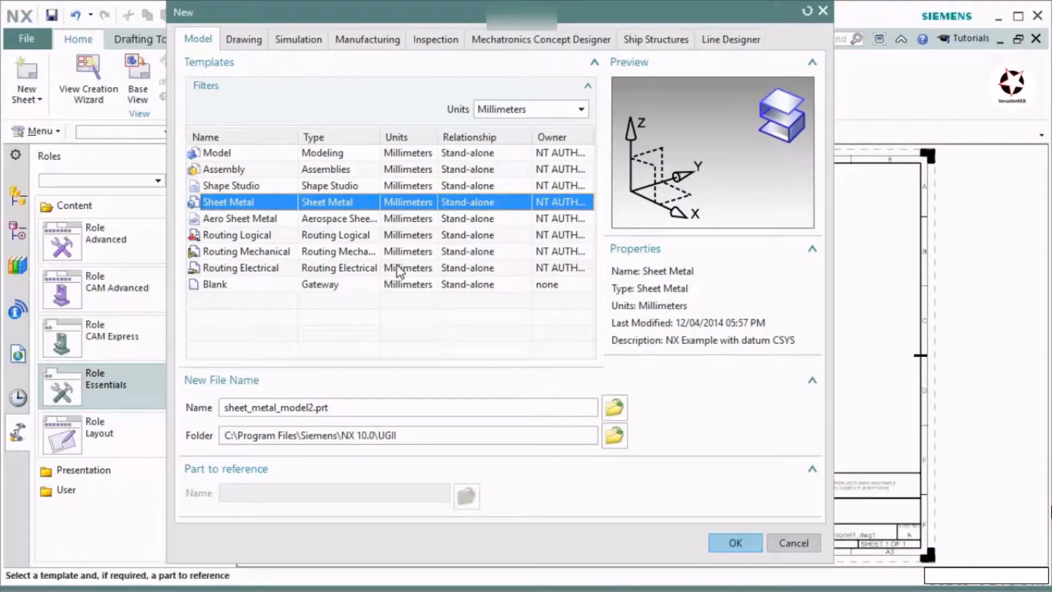
{"action": "left_click", "coordinate": [246, 154]}
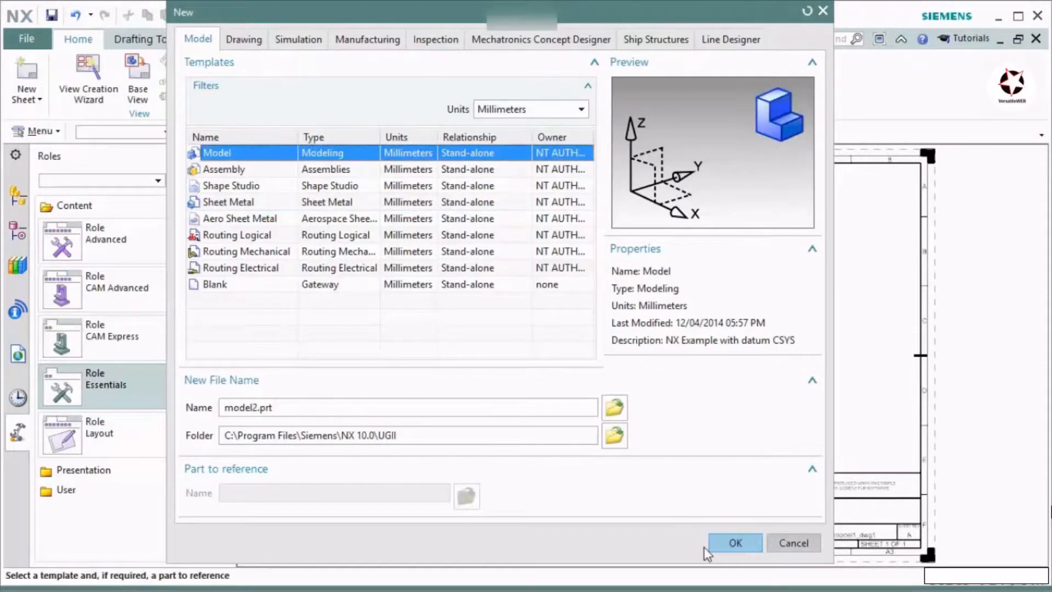
{"action": "left_click", "coordinate": [739, 549]}
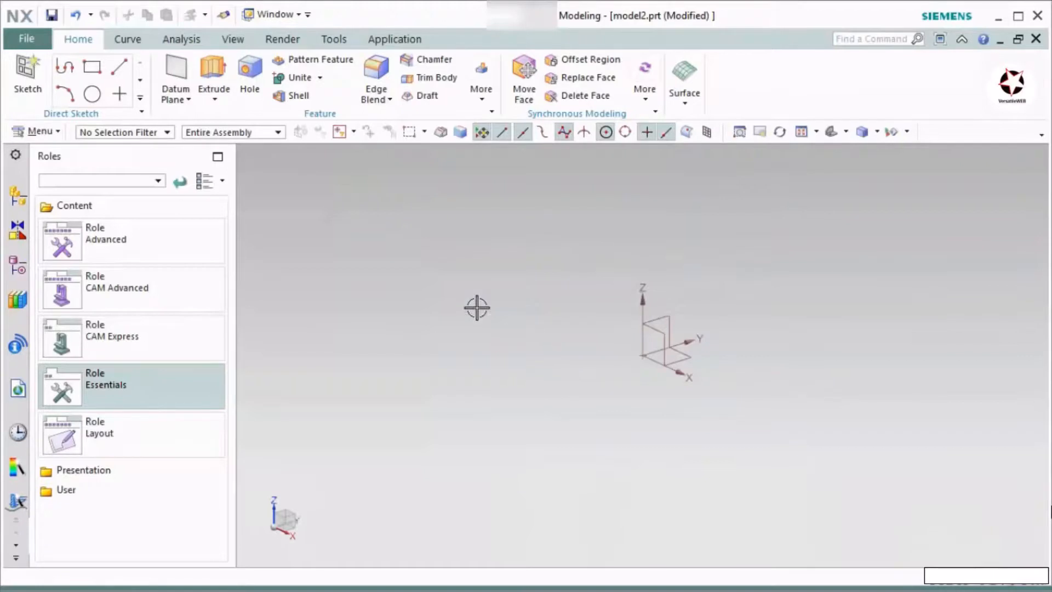
Switch the new part to the Sheet Metal application and on to Drafting, dismissing the sheet setup without creating a sheet
{"action": "left_click", "coordinate": [396, 41]}
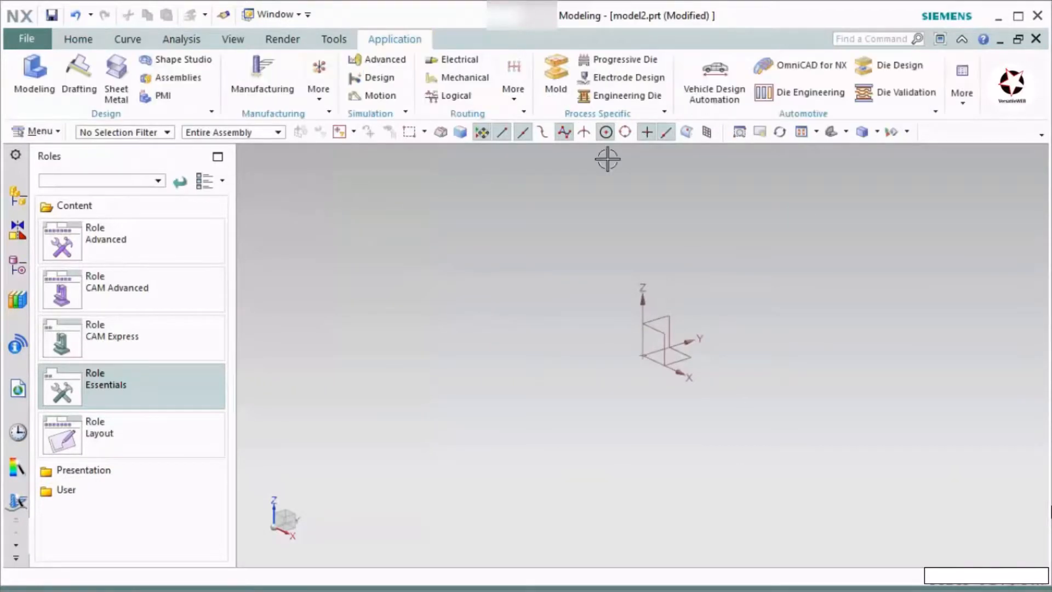
{"action": "left_click", "coordinate": [116, 95]}
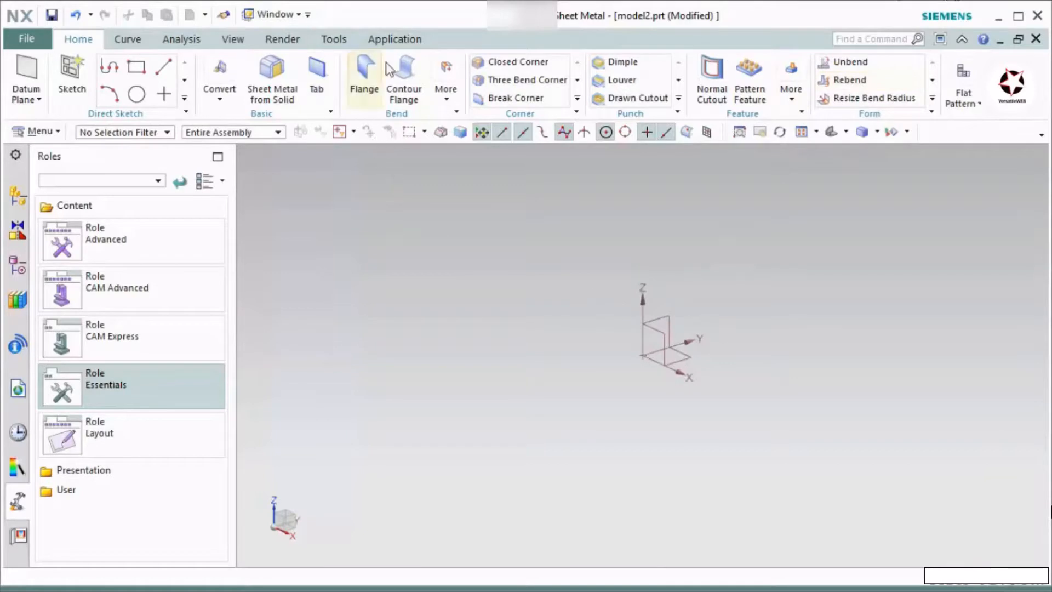
{"action": "left_click", "coordinate": [393, 40]}
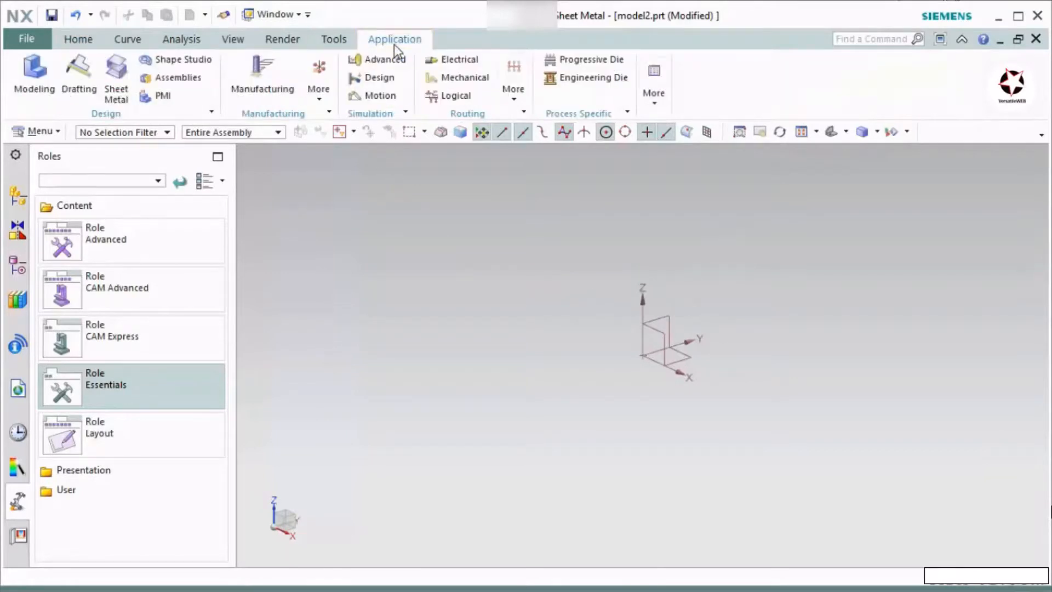
{"action": "left_click", "coordinate": [74, 78]}
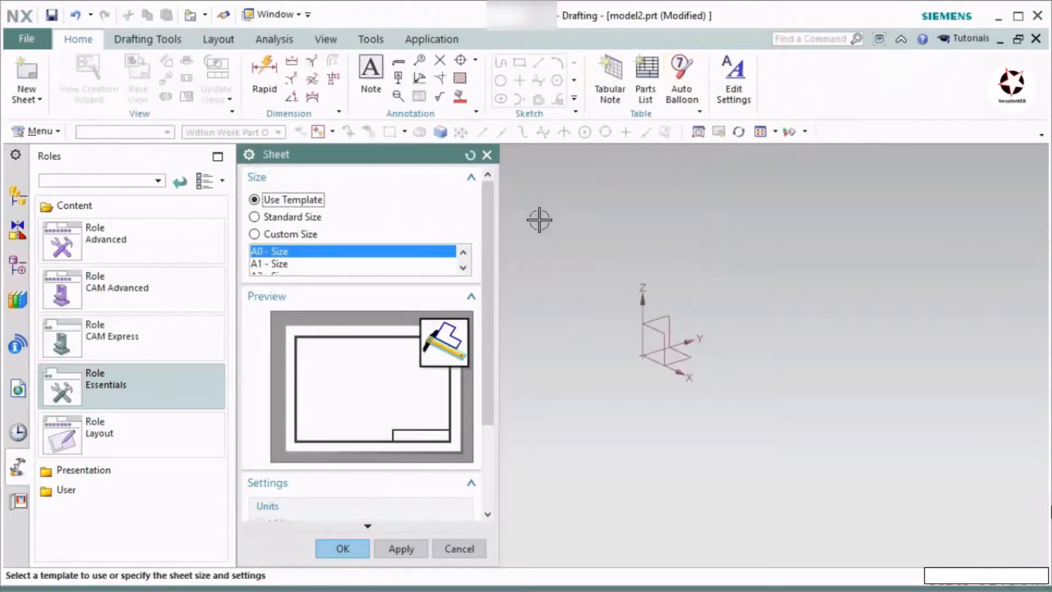
{"action": "left_click", "coordinate": [487, 155]}
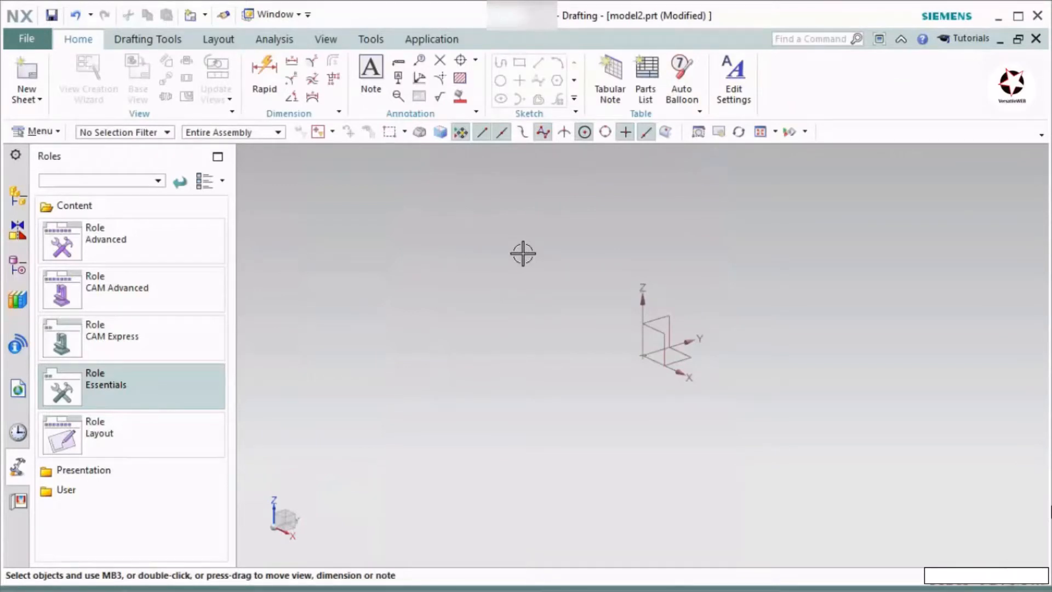
Turn on the Assemblies application for the part and display its commands
{"action": "left_click", "coordinate": [439, 40]}
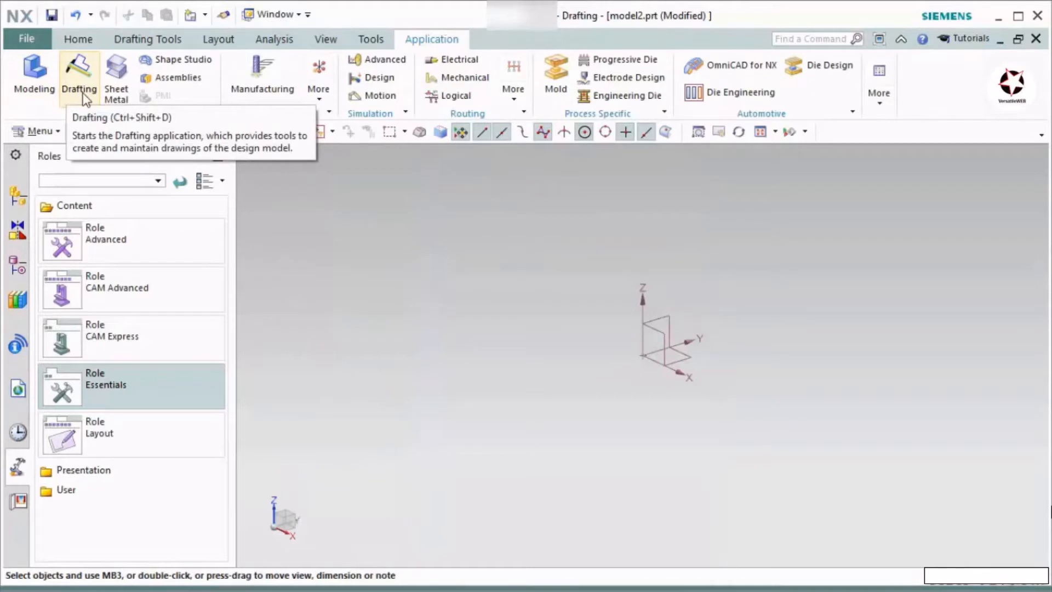
{"action": "left_click", "coordinate": [165, 78]}
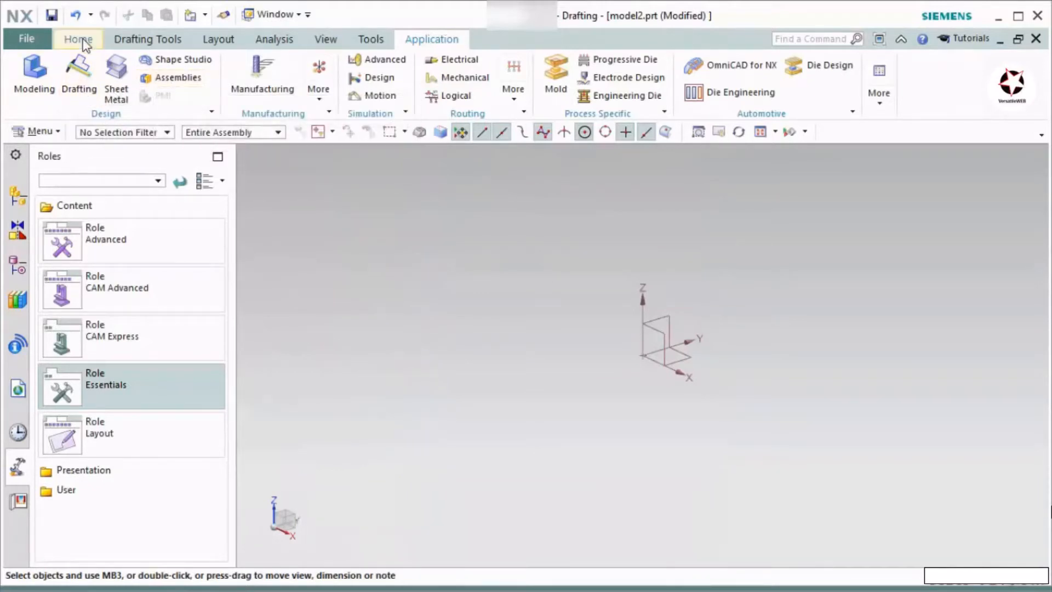
{"action": "left_click", "coordinate": [83, 38]}
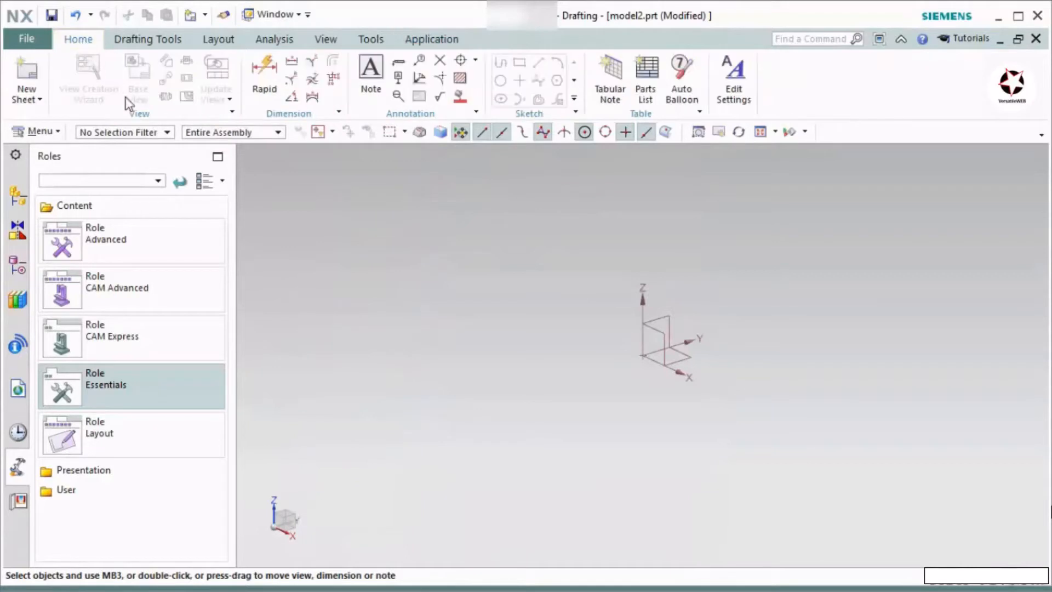
{"action": "left_click", "coordinate": [435, 39]}
{"action": "left_click", "coordinate": [183, 80]}
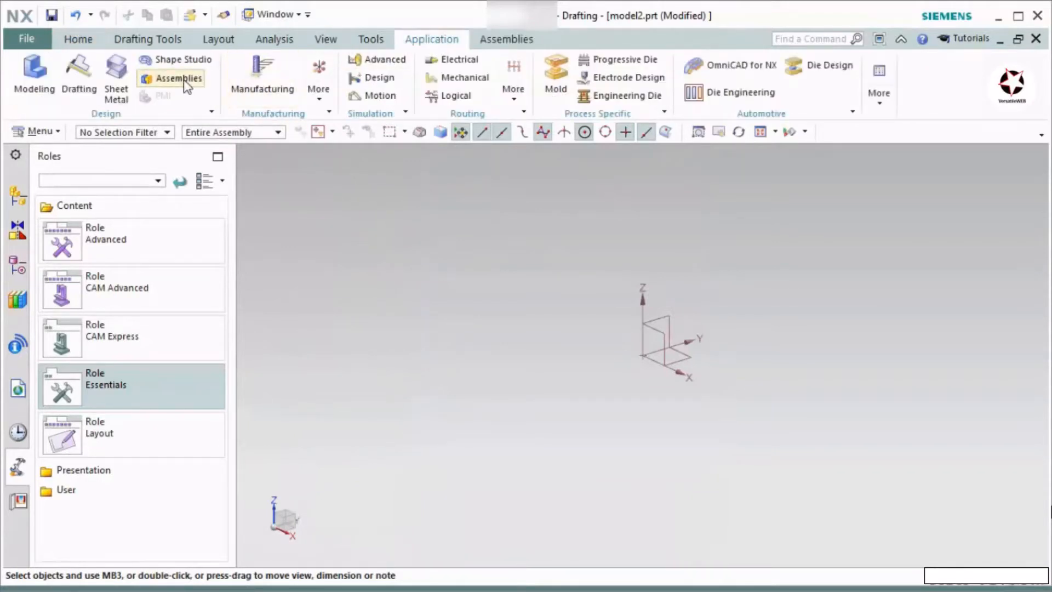
{"action": "left_click", "coordinate": [505, 39]}
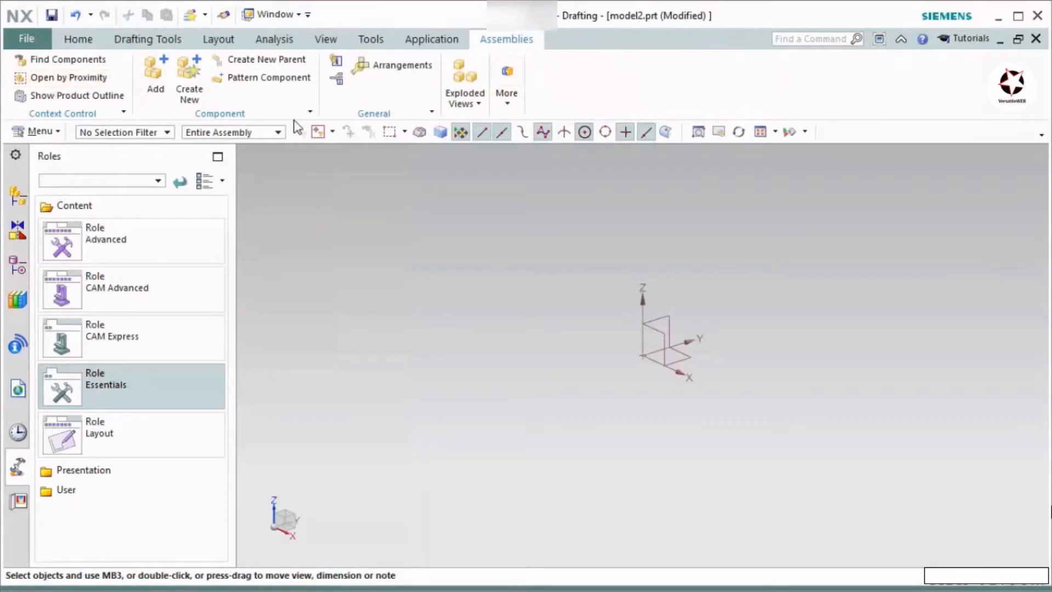
Look through the additional manufacturing applications and turn on the Mold application
{"action": "left_click", "coordinate": [411, 40]}
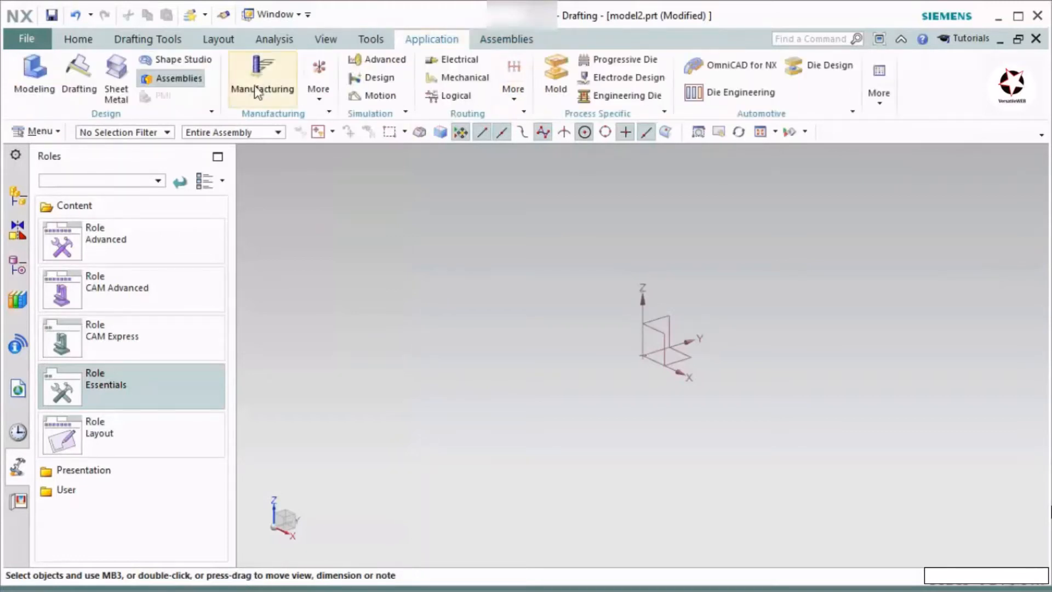
{"action": "left_click", "coordinate": [315, 99]}
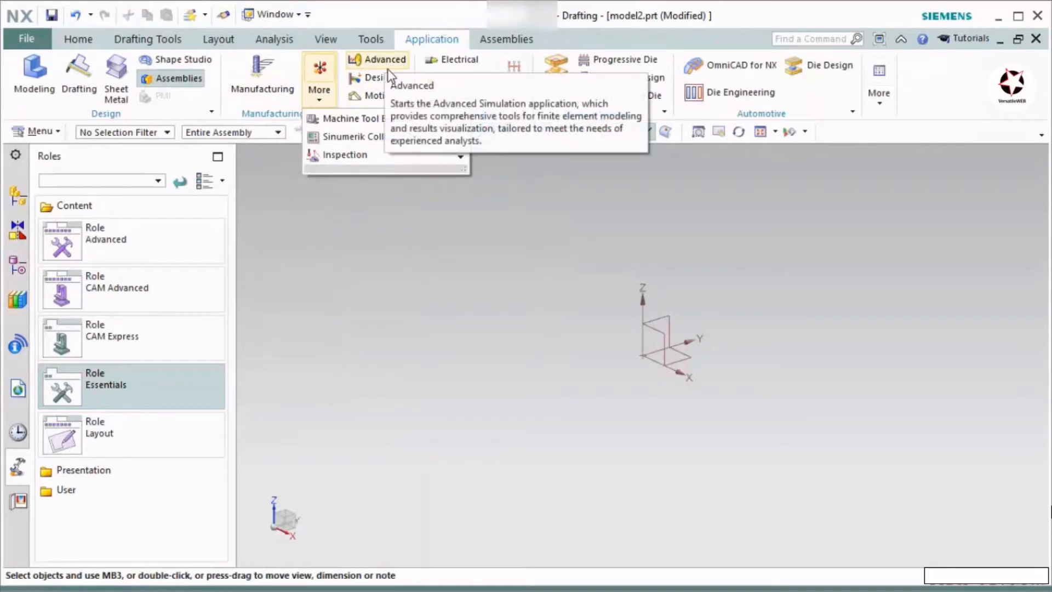
{"action": "left_click", "coordinate": [514, 282]}
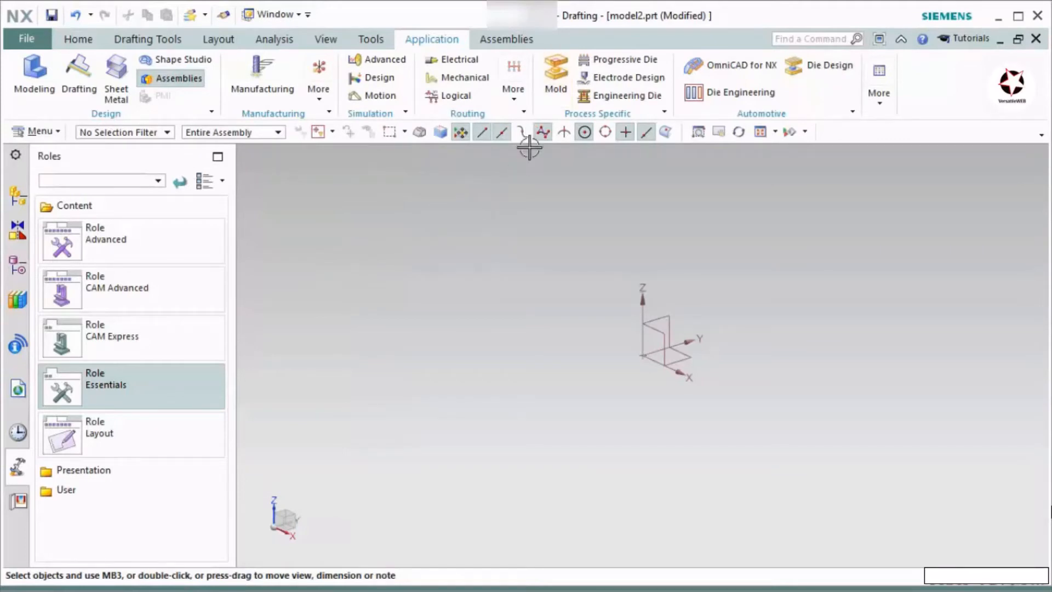
{"action": "left_click", "coordinate": [552, 85]}
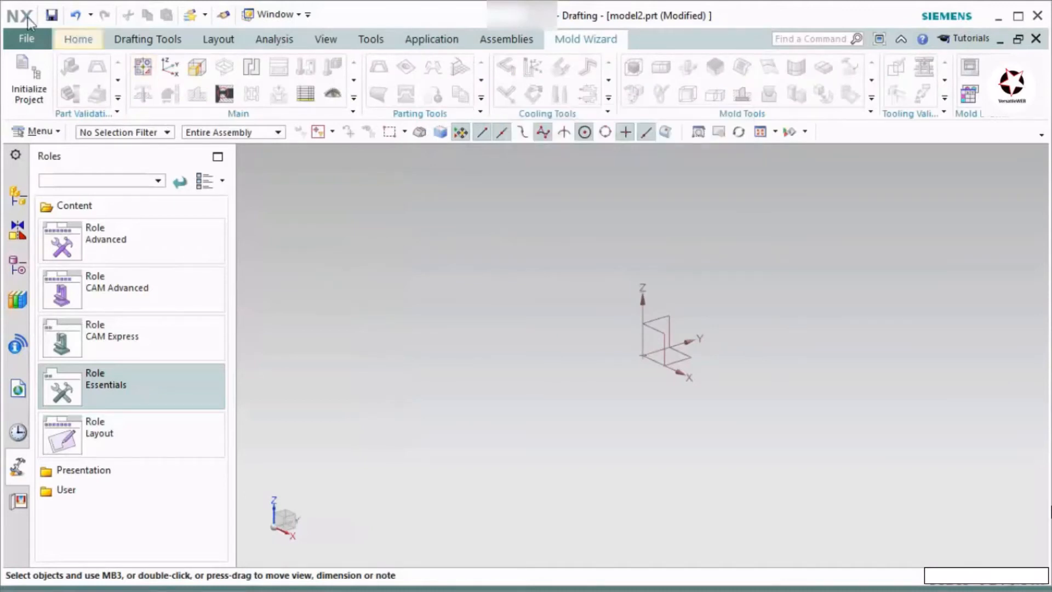
Create an A3 - Size drawing file referencing model2, leaving the title block unfilled and cancelling the View Creation Wizard
{"action": "left_click", "coordinate": [23, 38]}
{"action": "left_click", "coordinate": [46, 63]}
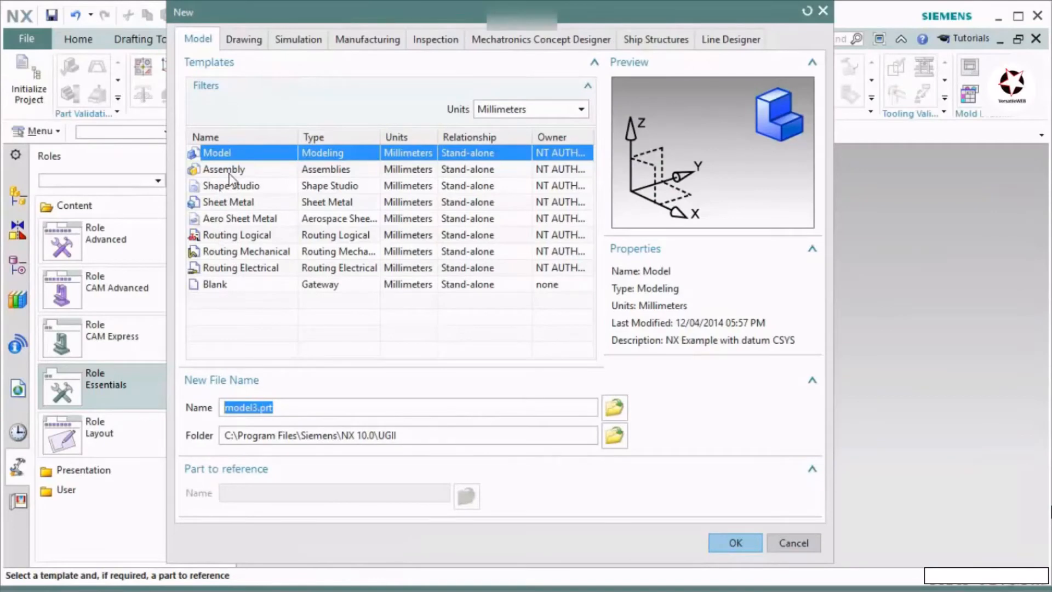
{"action": "left_click", "coordinate": [236, 34]}
{"action": "left_click", "coordinate": [231, 201]}
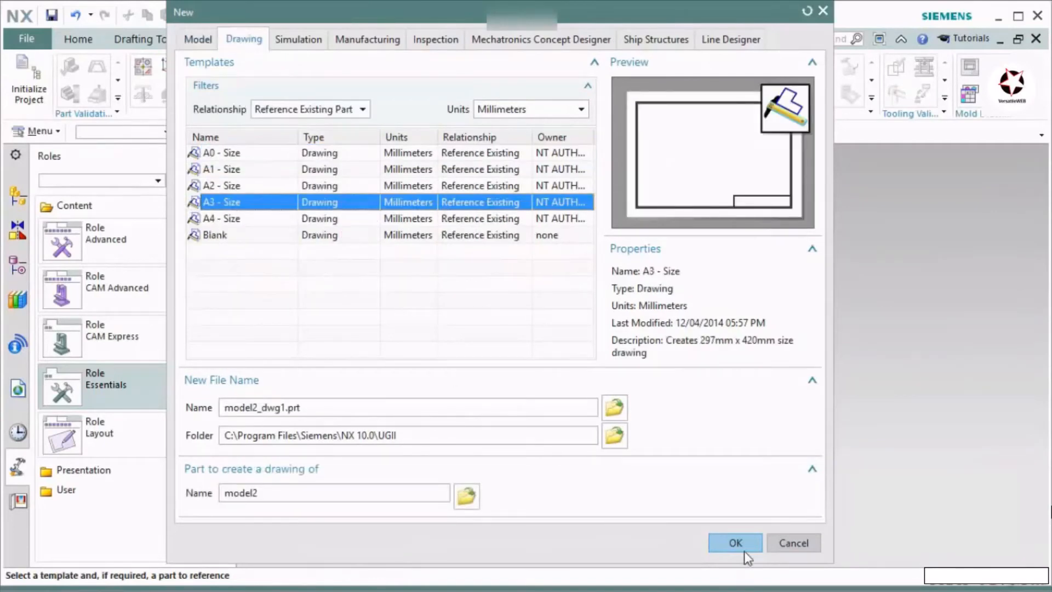
{"action": "left_click", "coordinate": [737, 544]}
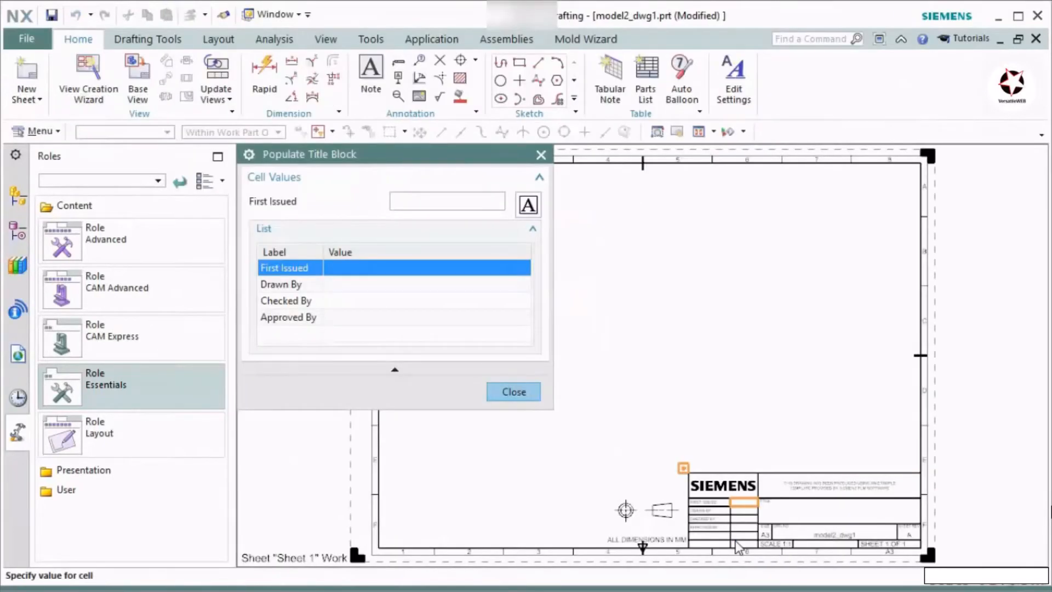
{"action": "left_click", "coordinate": [533, 395]}
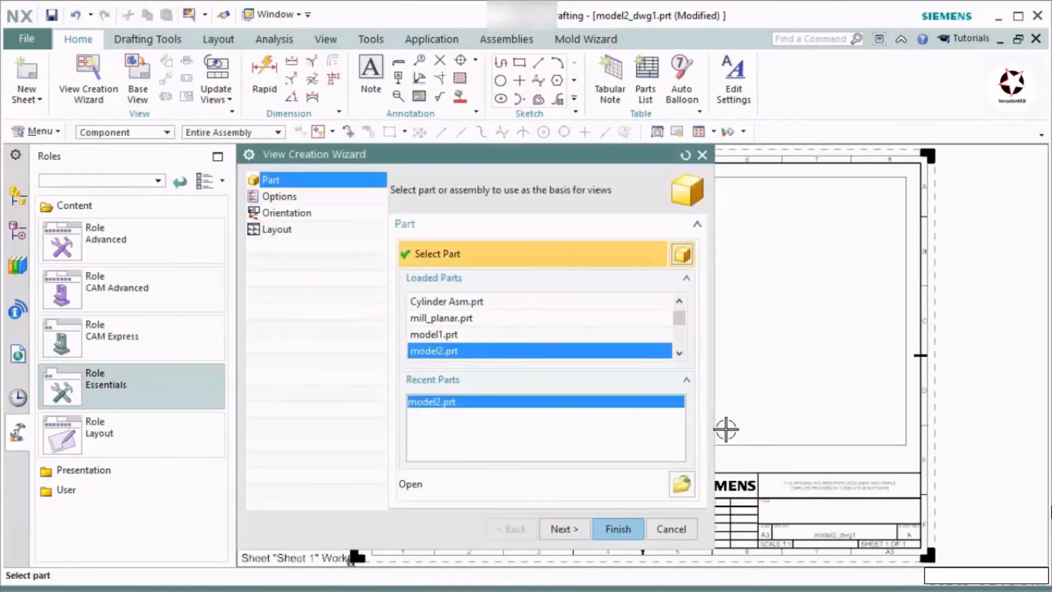
{"action": "left_click", "coordinate": [691, 527]}
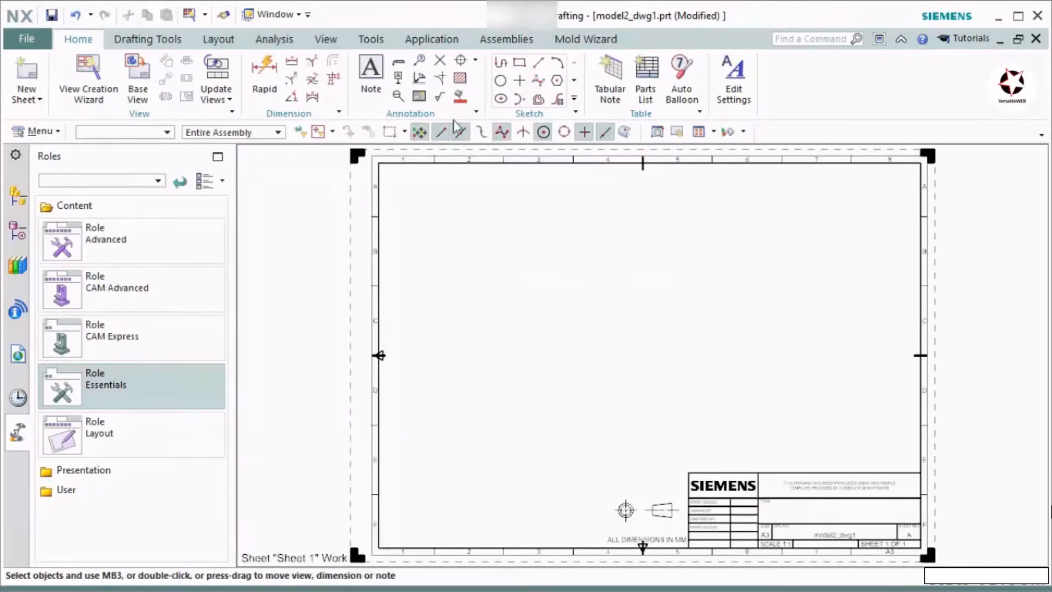
Switch the drawing file to the Modeling application and show the available applications again
{"action": "left_click", "coordinate": [432, 39]}
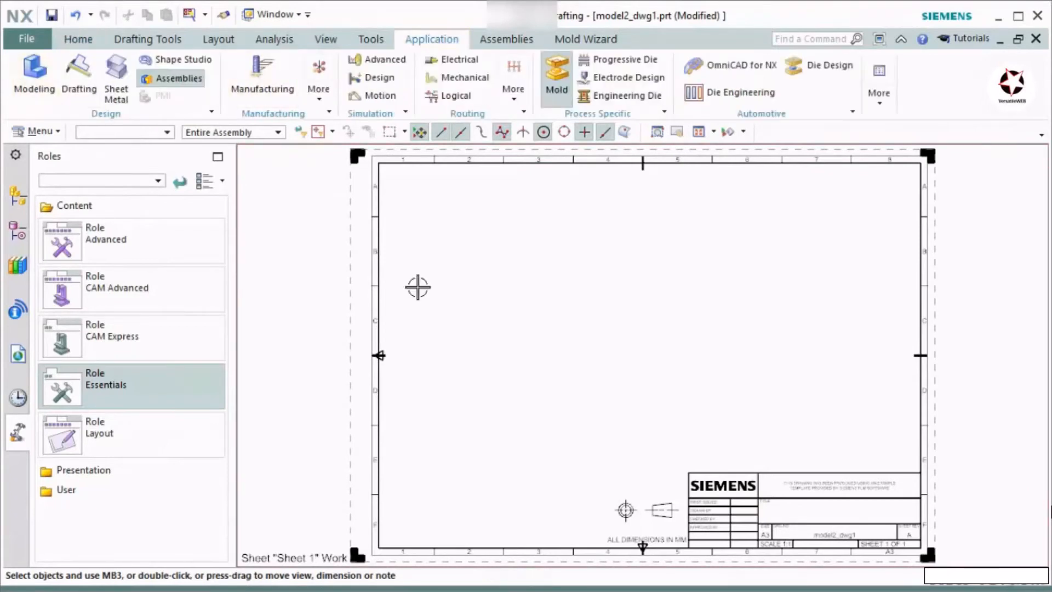
{"action": "left_click", "coordinate": [34, 74]}
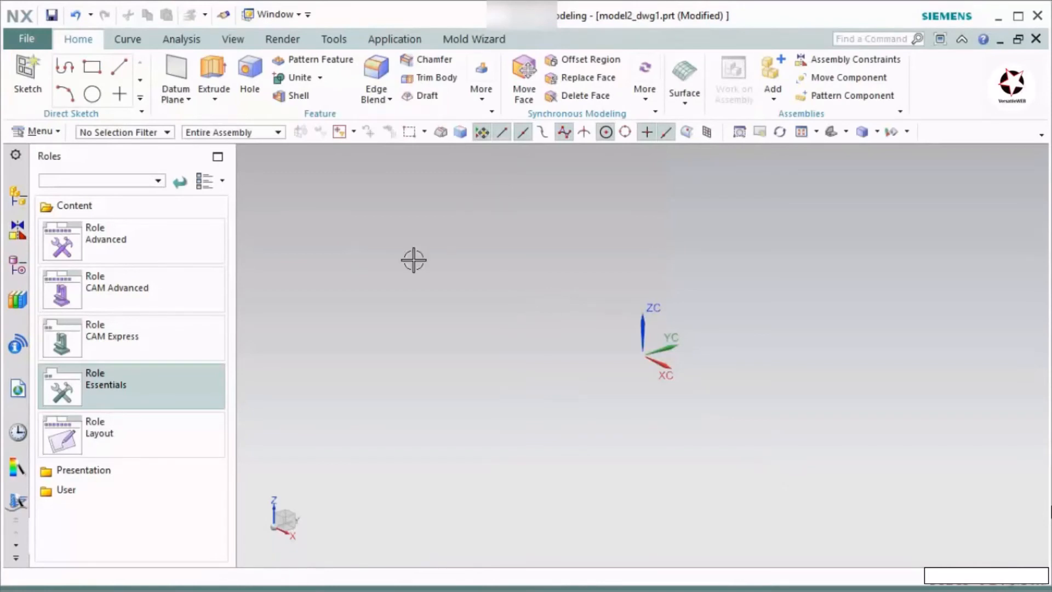
{"action": "left_click", "coordinate": [413, 40]}
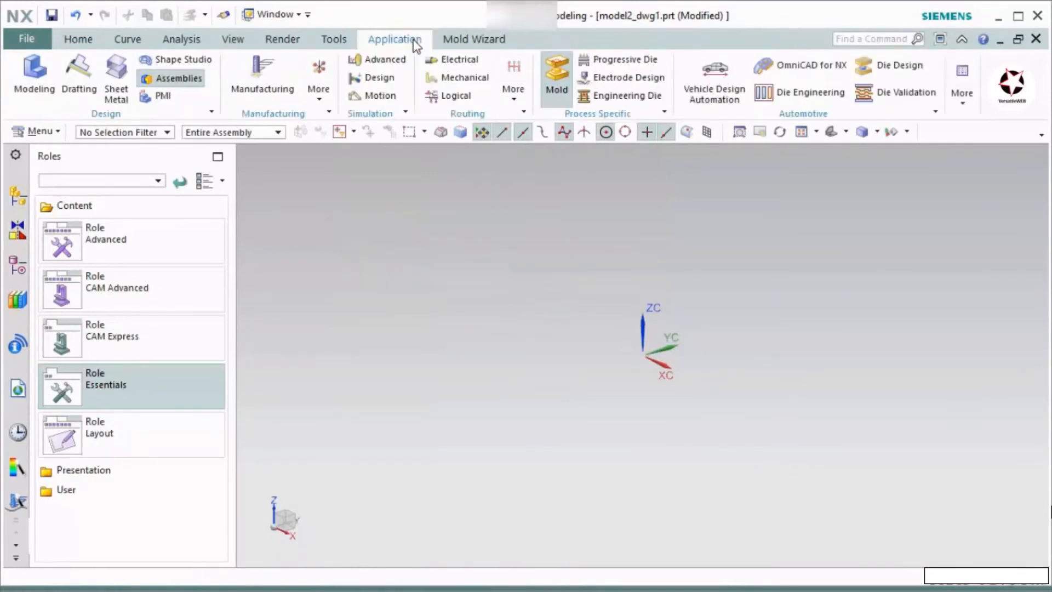